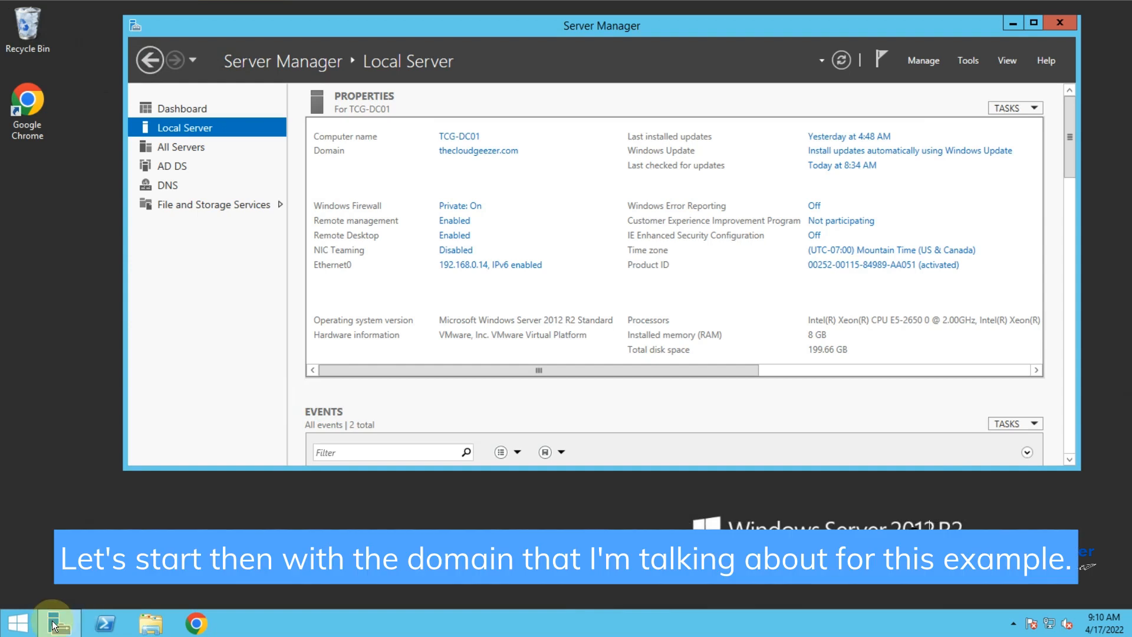
Step: Launch Active Directory Domains and Trusts and review the forest's alternative UPN suffixes in the root properties
{"action": "left_click", "coordinate": [20, 622]}
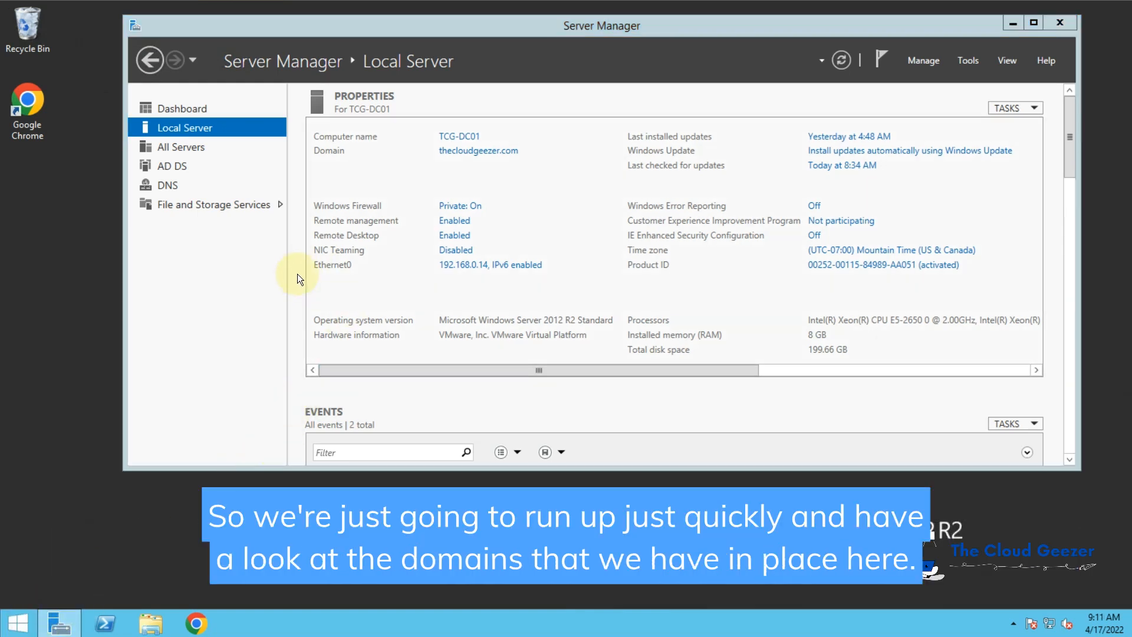
{"action": "left_click", "coordinate": [18, 623]}
{"action": "left_click", "coordinate": [321, 207]}
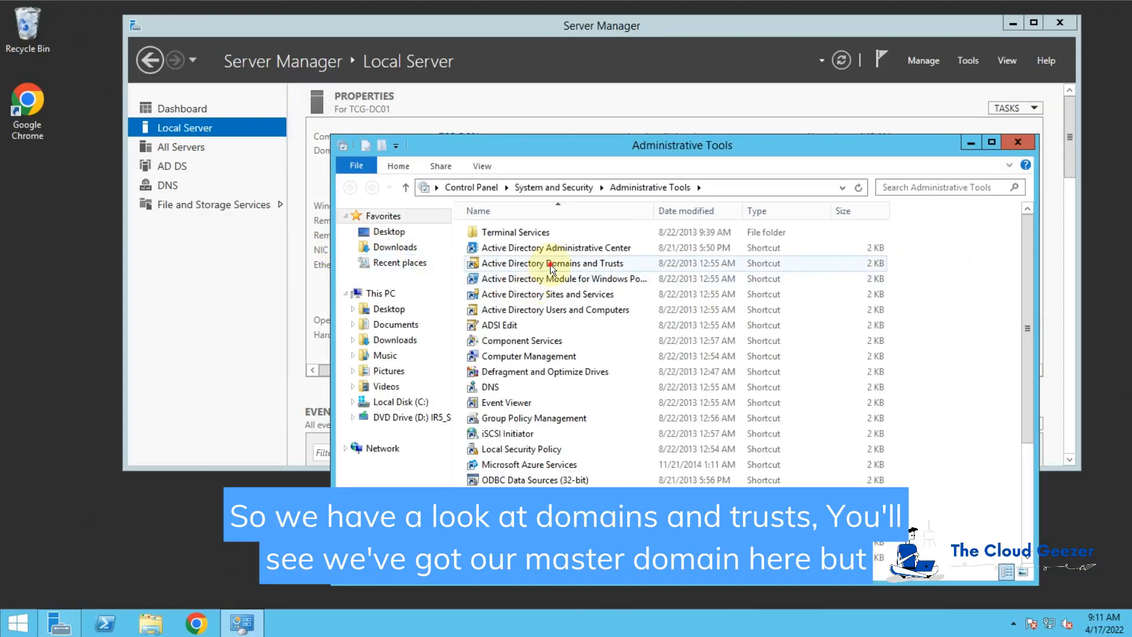
{"action": "left_click", "coordinate": [550, 264]}
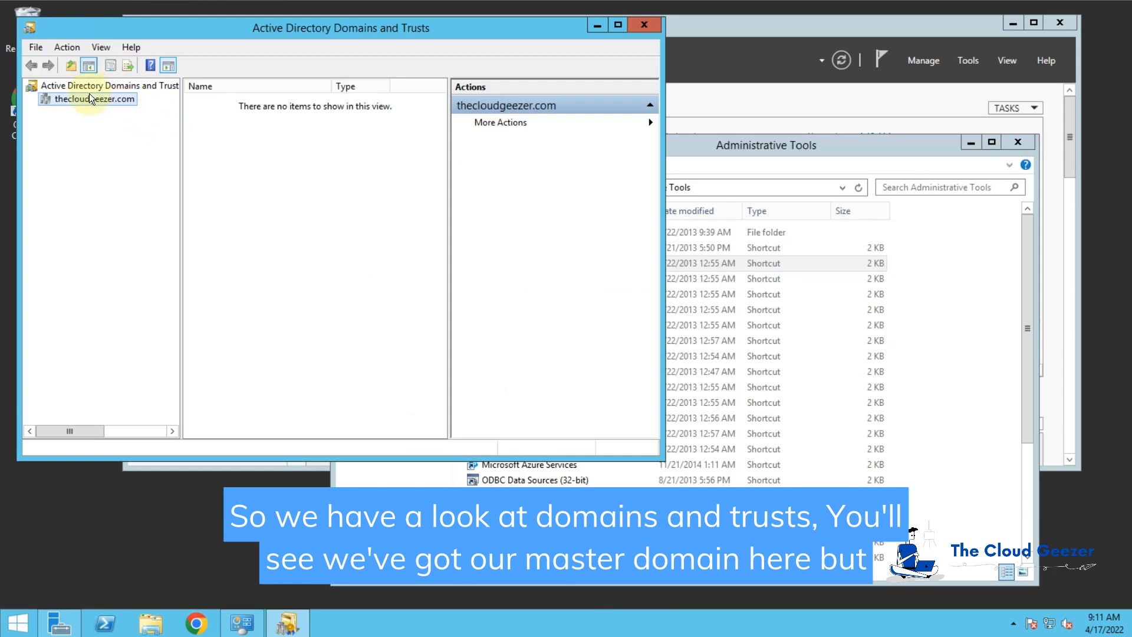
{"action": "left_click", "coordinate": [136, 85]}
{"action": "right_click", "coordinate": [137, 86]}
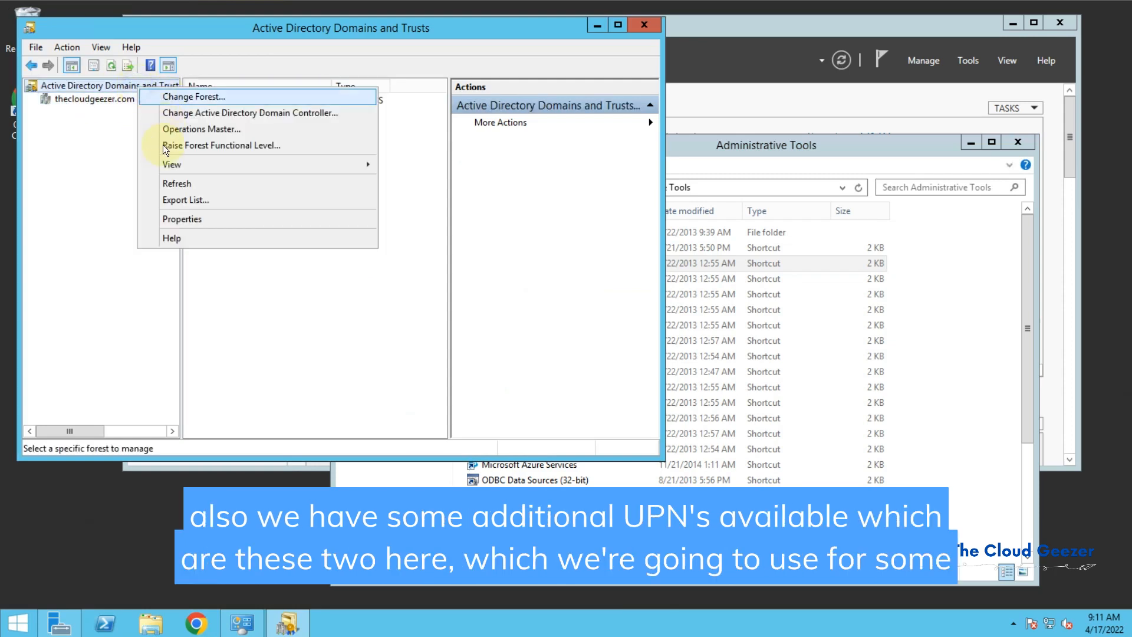
{"action": "left_click", "coordinate": [189, 221]}
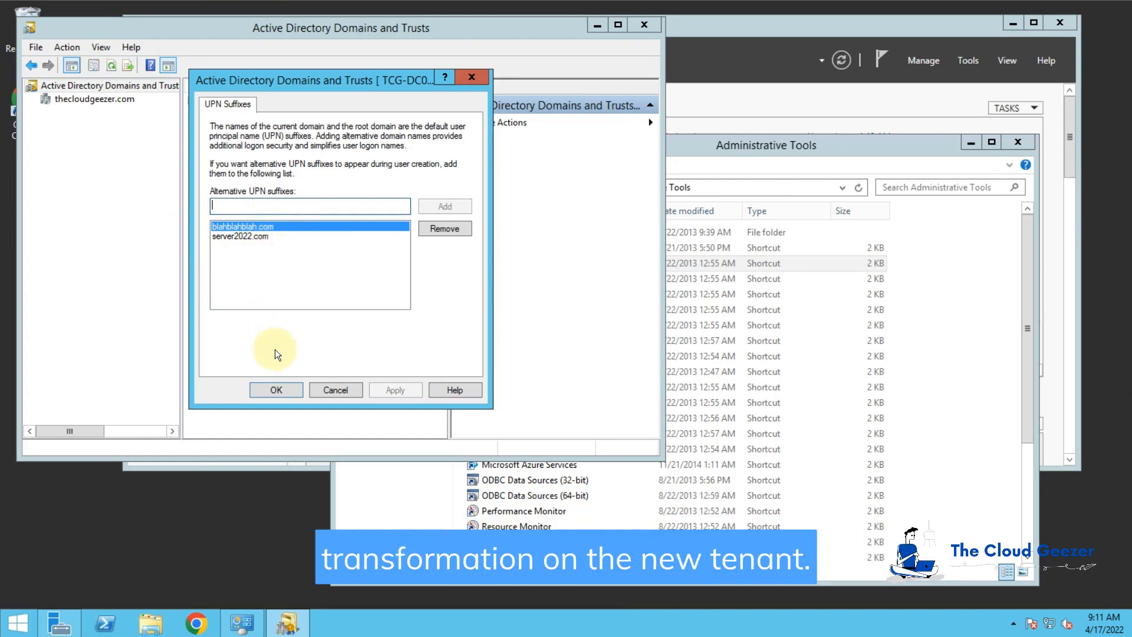
{"action": "left_click", "coordinate": [278, 389]}
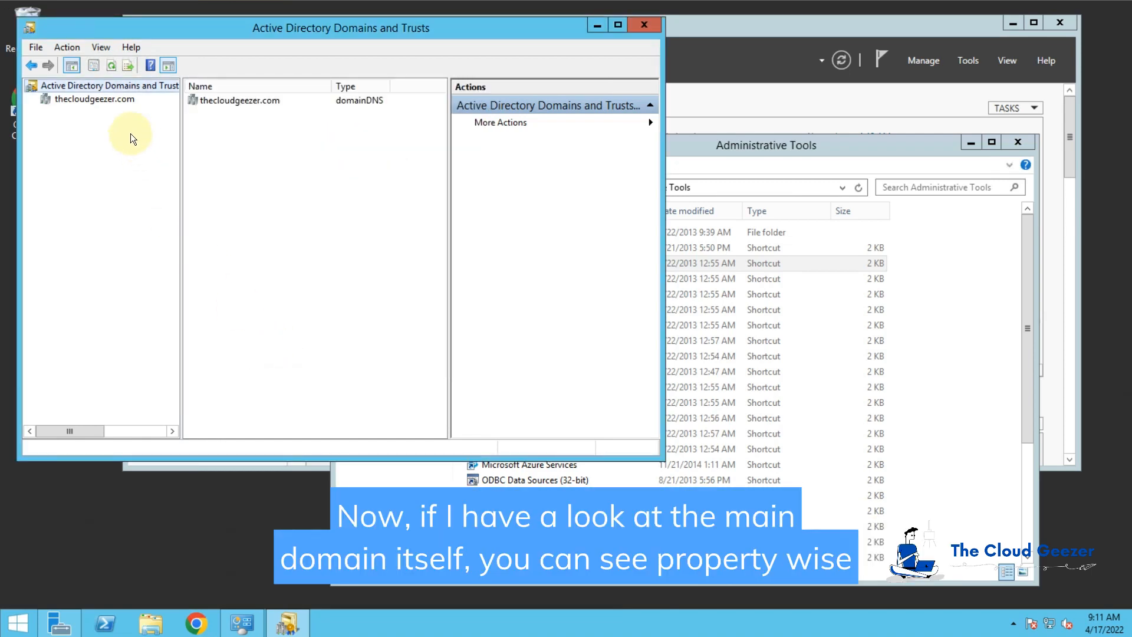
Step: Open the properties of the thecloudgeezer.com domain
{"action": "left_click", "coordinate": [123, 101]}
{"action": "right_click", "coordinate": [125, 100]}
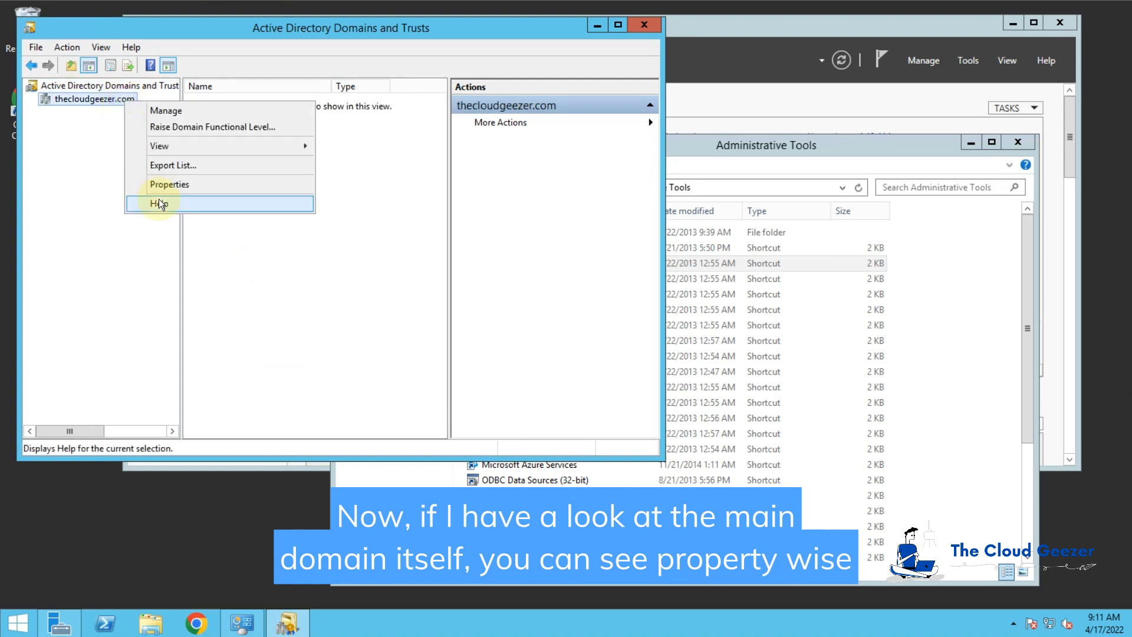
{"action": "left_click", "coordinate": [164, 187]}
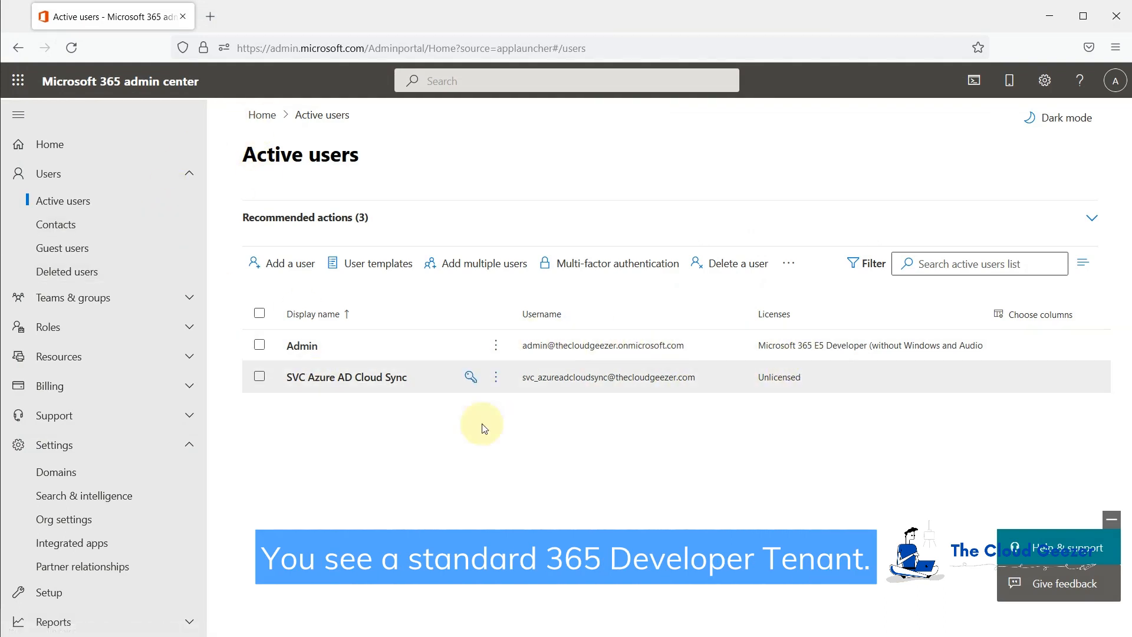
Step: Open Settings > Domains to list thecloudgeezer.com, server2022.com and the onmicrosoft.com domain
{"action": "left_click", "coordinate": [97, 472]}
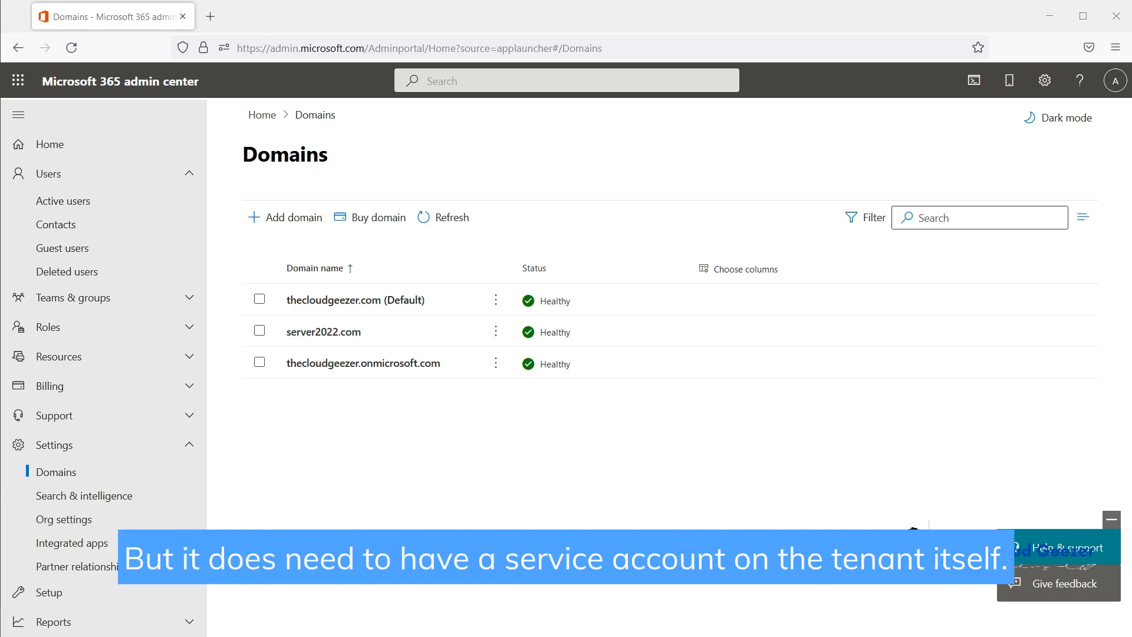
Step: Go back to Active users, listing Admin and the SVC Azure AD Cloud Sync account
{"action": "left_click", "coordinate": [60, 204]}
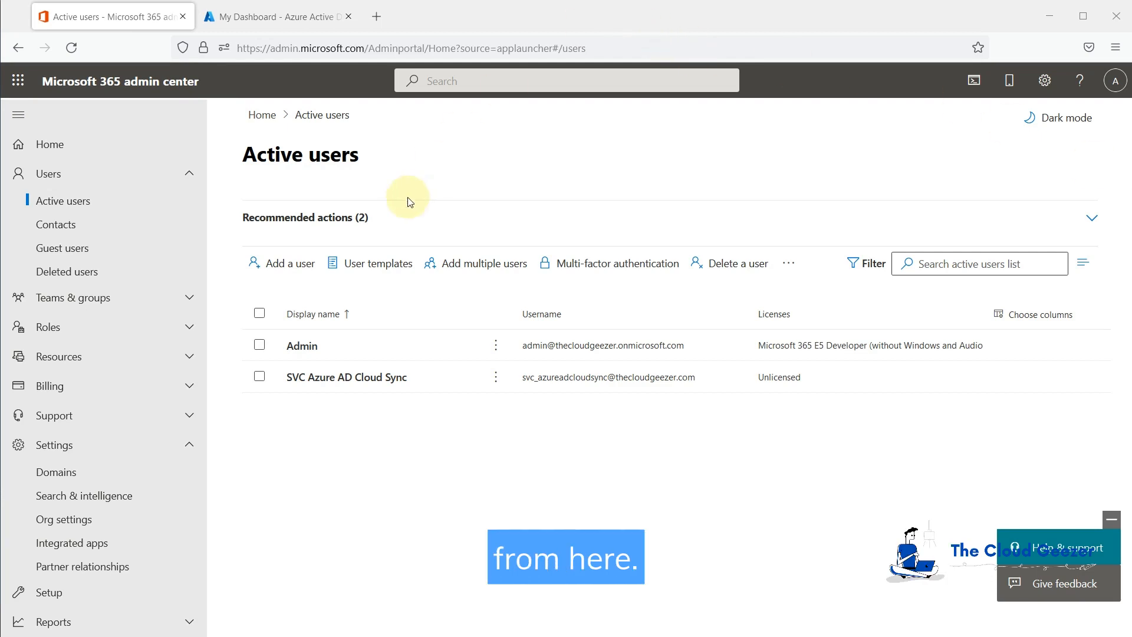
Step: Go from Azure Active Directory through Azure AD Connect to the Manage Azure AD cloud sync page
{"action": "left_click", "coordinate": [269, 16]}
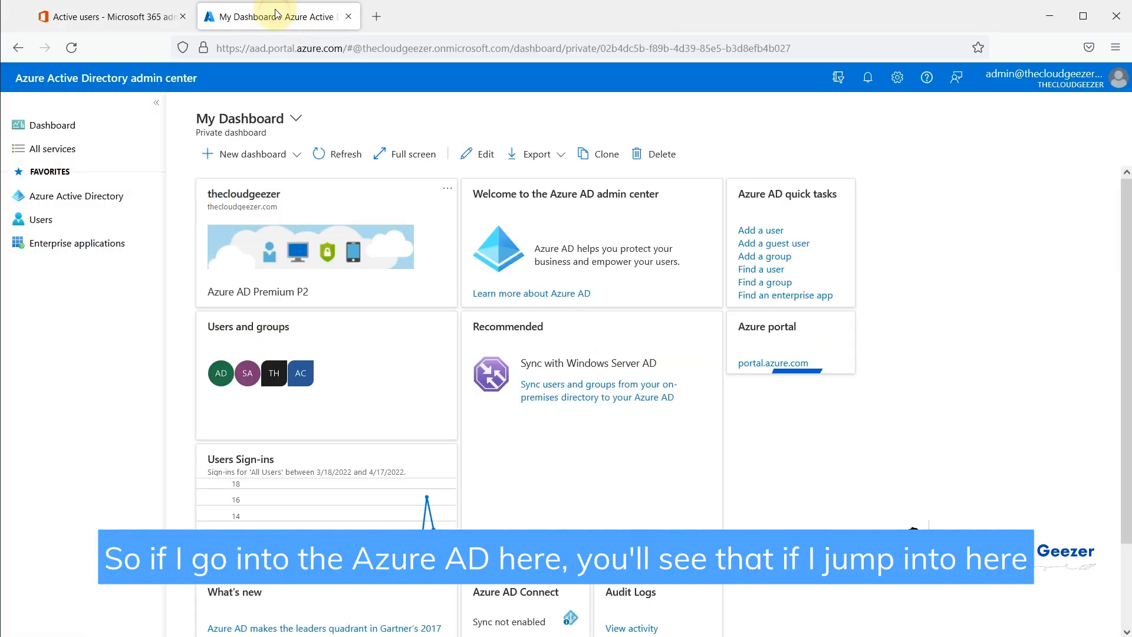
{"action": "left_click", "coordinate": [74, 198]}
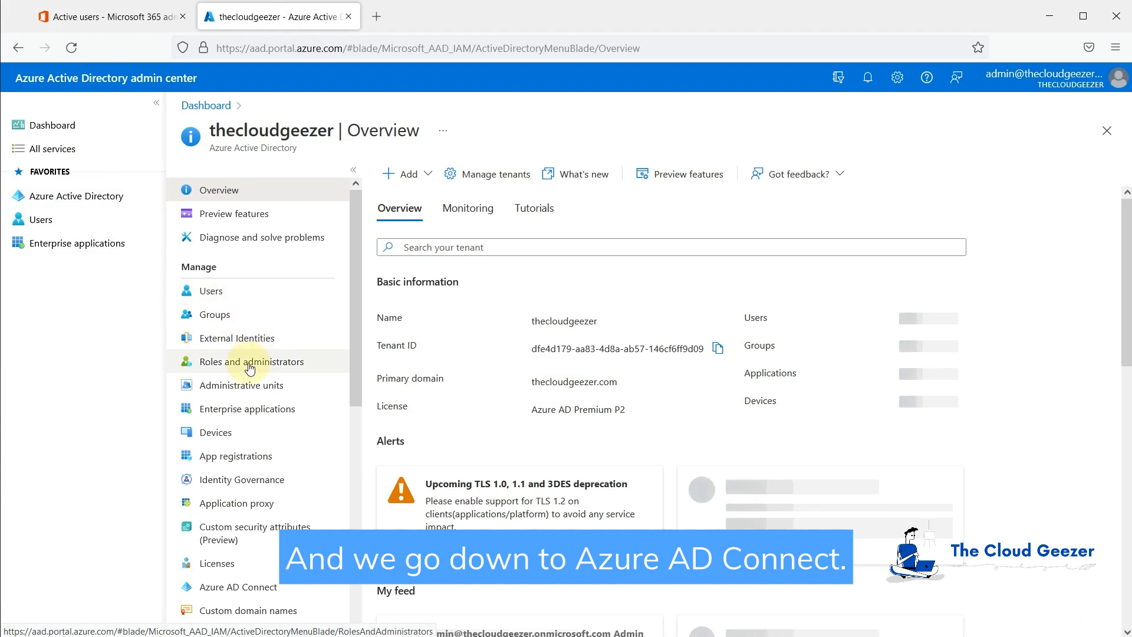
{"action": "scroll", "coordinate": [242, 366], "scroll_direction": "down", "scroll_amount": 3}
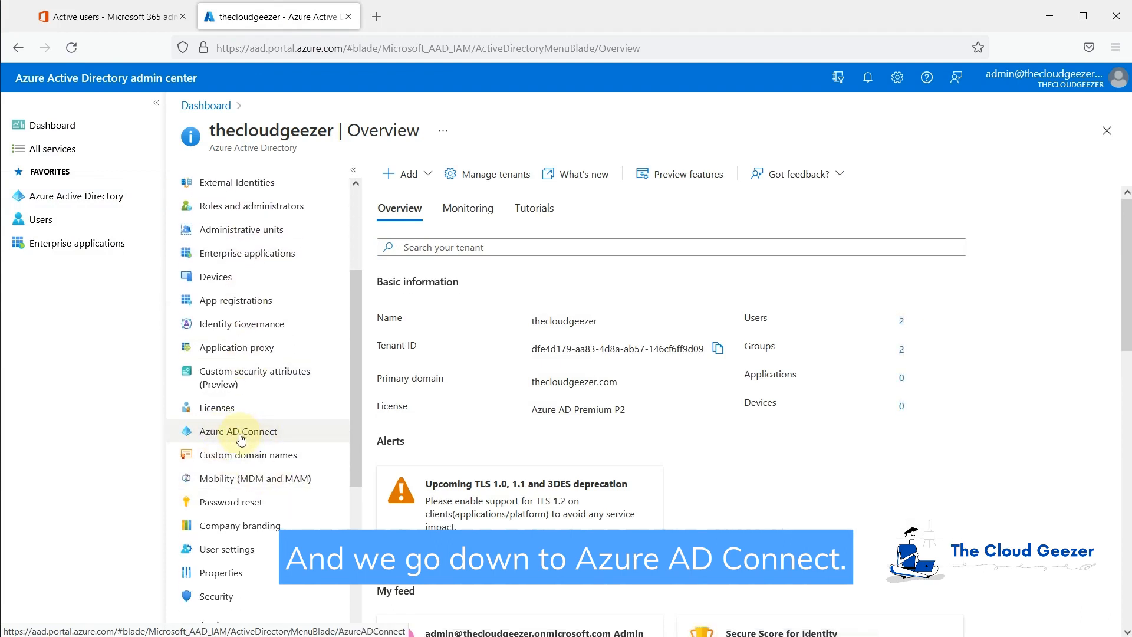
{"action": "left_click", "coordinate": [246, 435]}
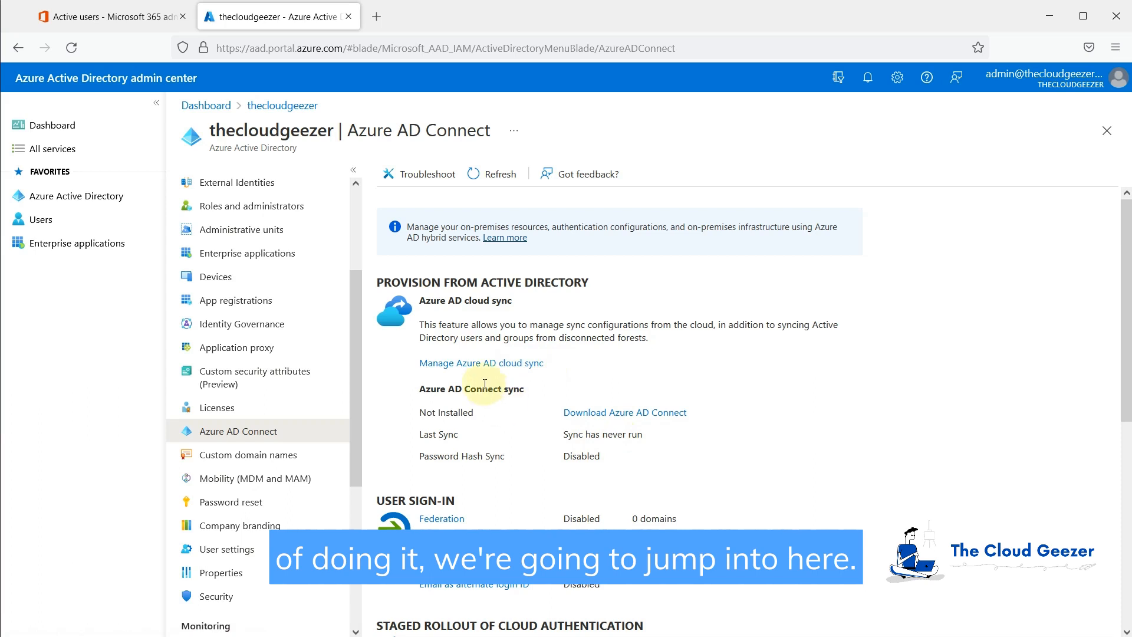
{"action": "left_click", "coordinate": [474, 370]}
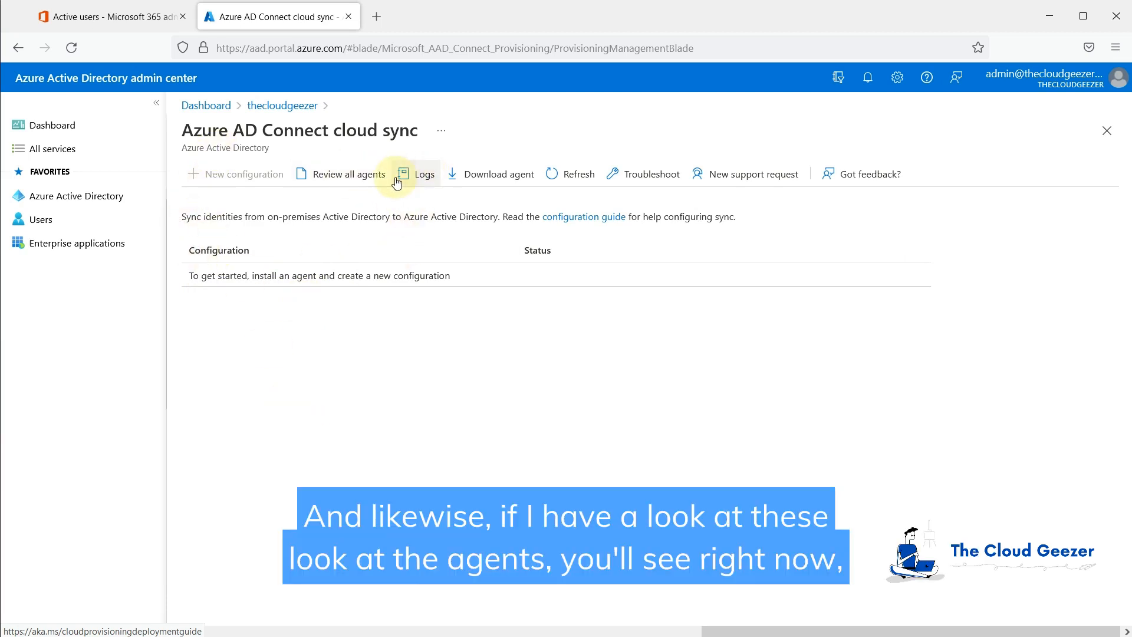
Step: Confirm no provisioning agents are installed, then accept the terms and download the agent installer
{"action": "left_click", "coordinate": [356, 175]}
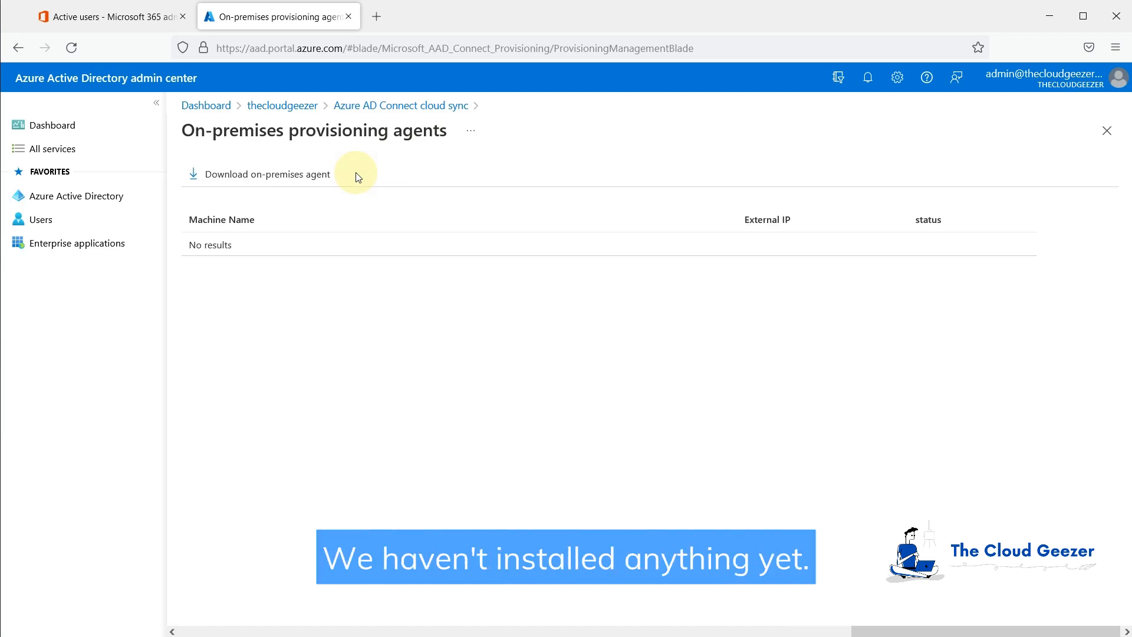
{"action": "left_click", "coordinate": [354, 105]}
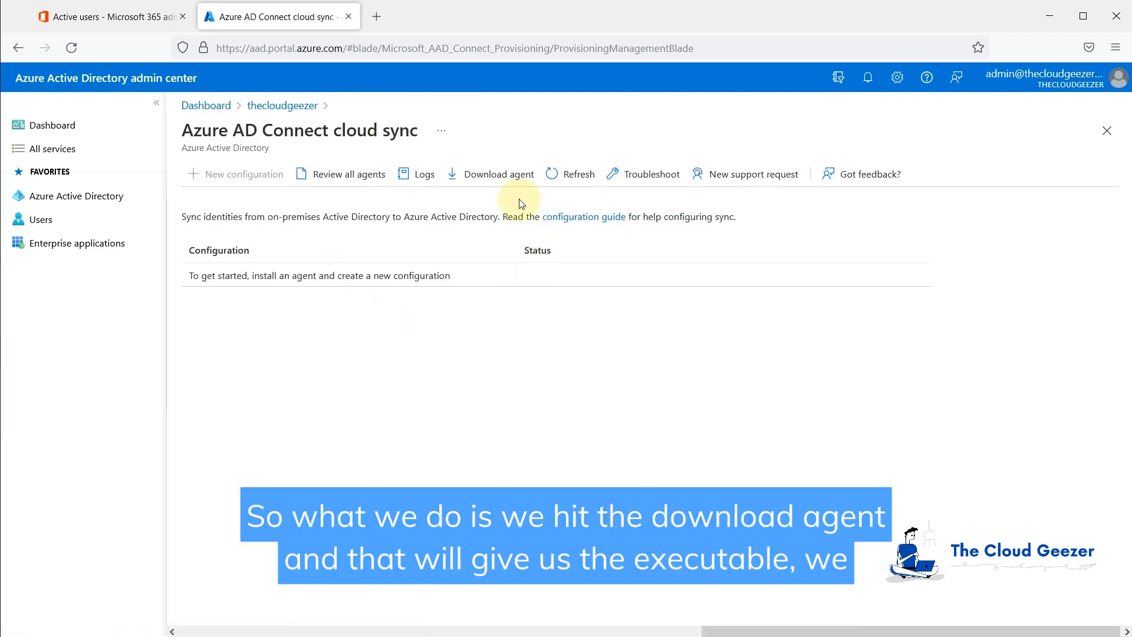
{"action": "left_click", "coordinate": [497, 175]}
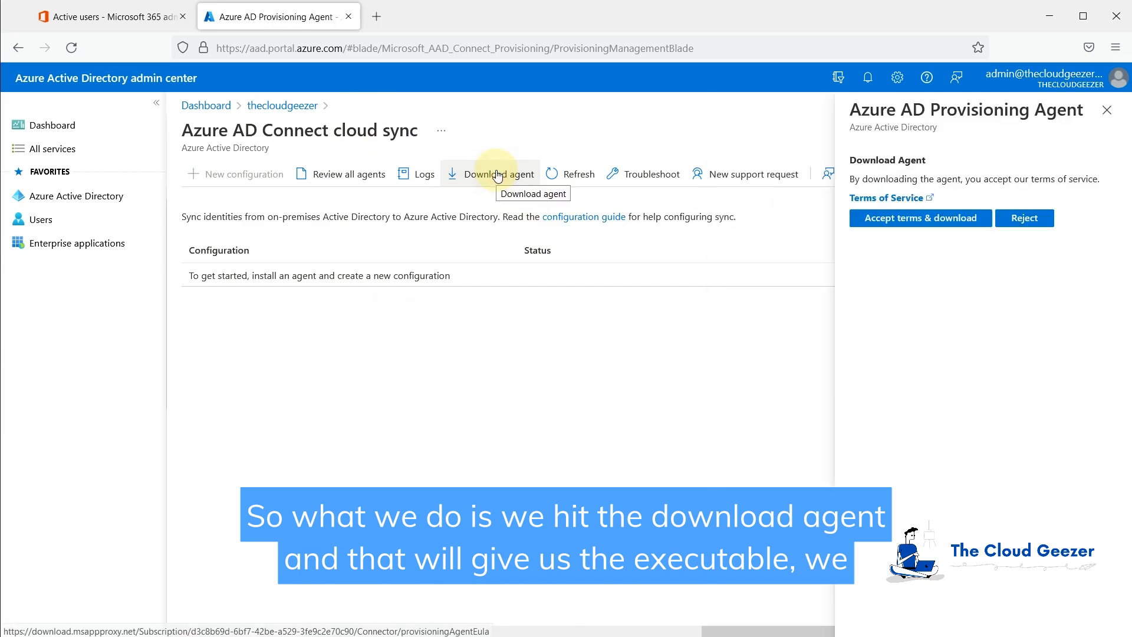
{"action": "left_click", "coordinate": [912, 220]}
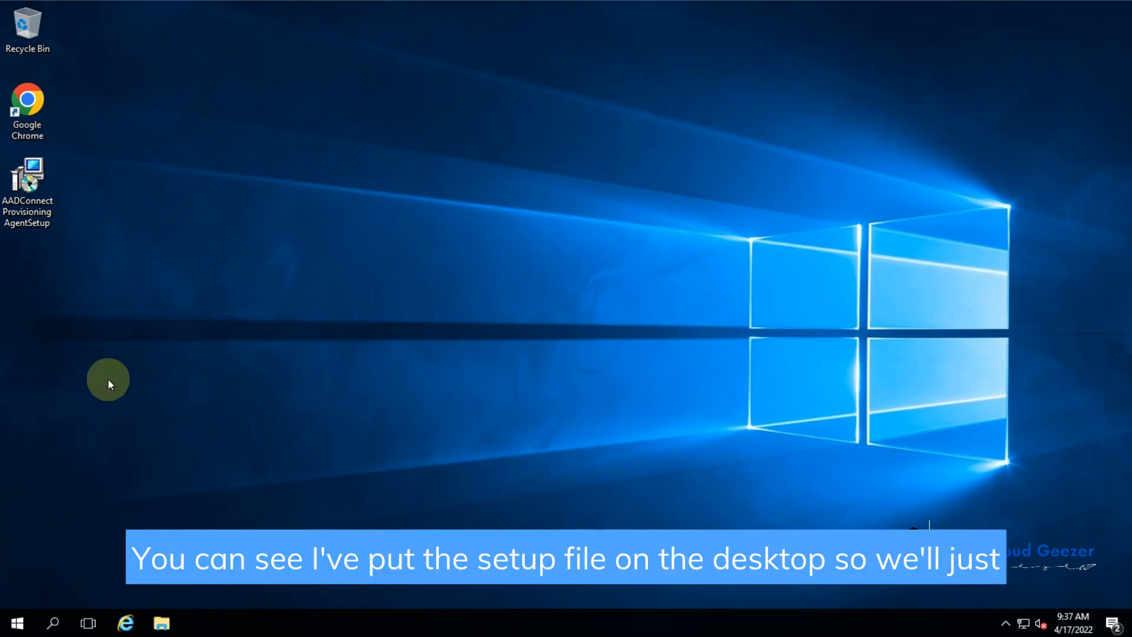
Step: Run AADConnectProvisioningAgentSetup, accept the license terms and start the installation
{"action": "double_click", "coordinate": [32, 171]}
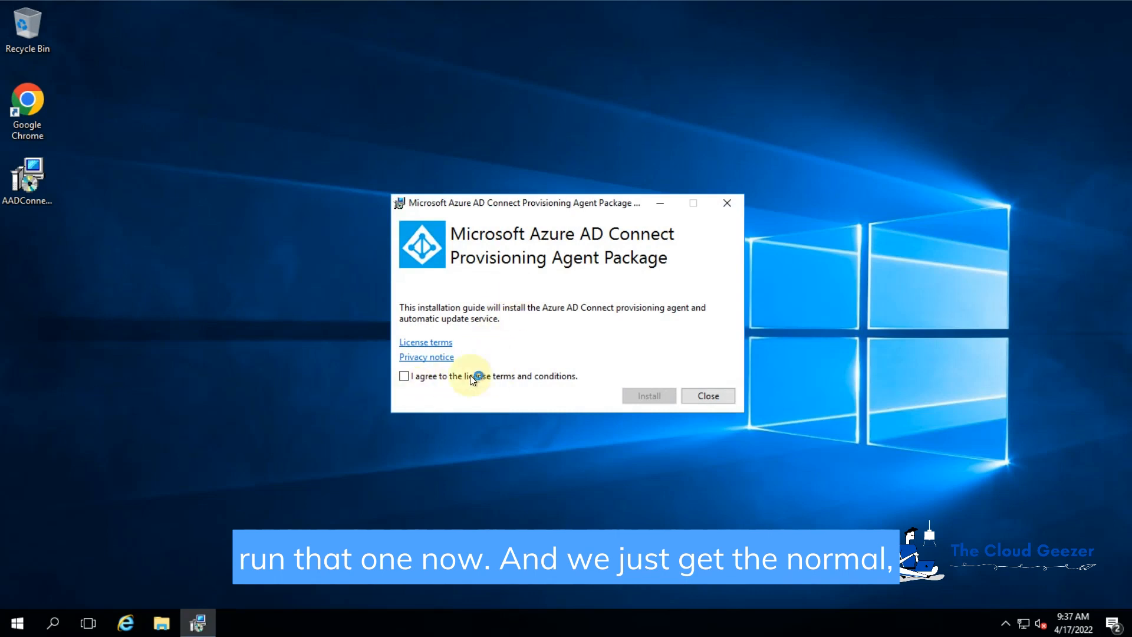
{"action": "left_click", "coordinate": [405, 377]}
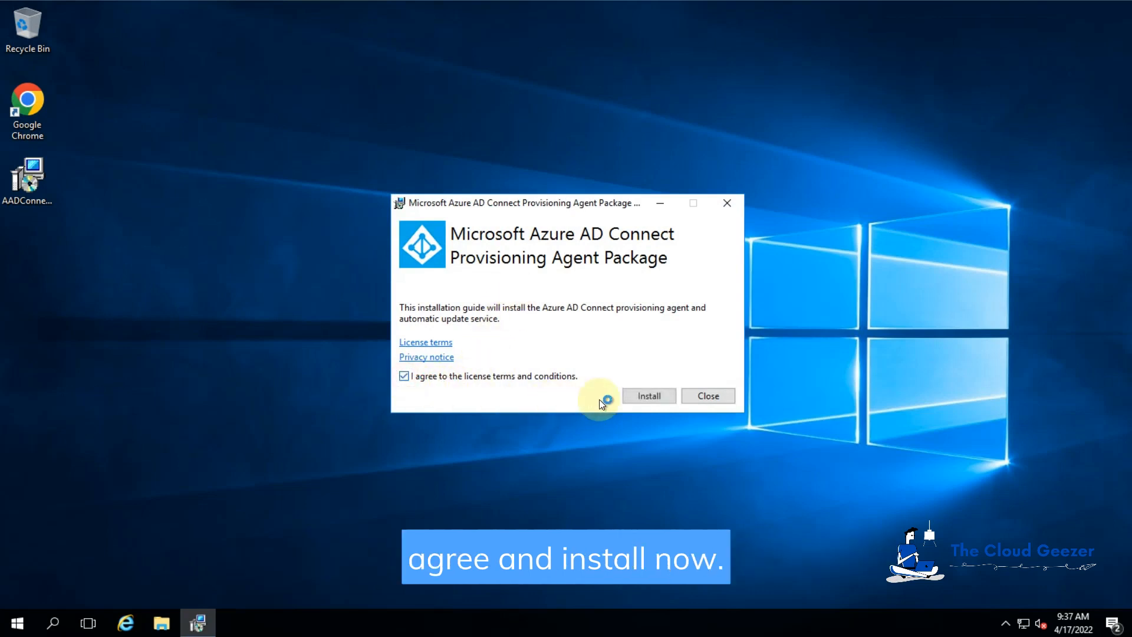
{"action": "left_click", "coordinate": [641, 394]}
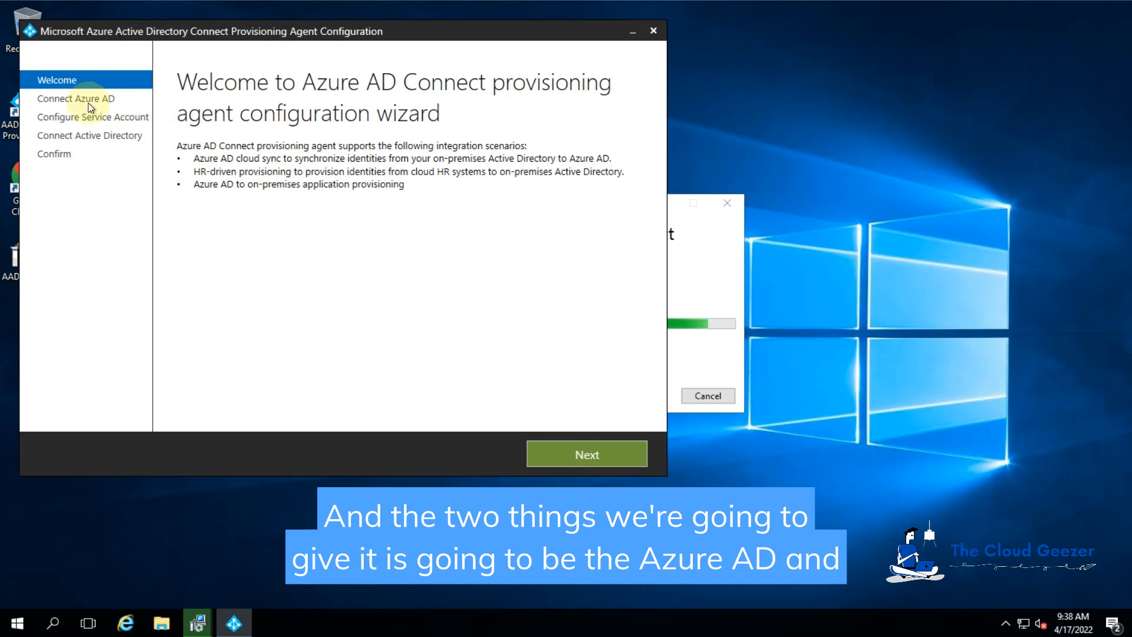
Step: Authenticate to Azure AD with the cloud sync service account's address and password, retrying after the first failure
{"action": "left_click", "coordinate": [54, 98]}
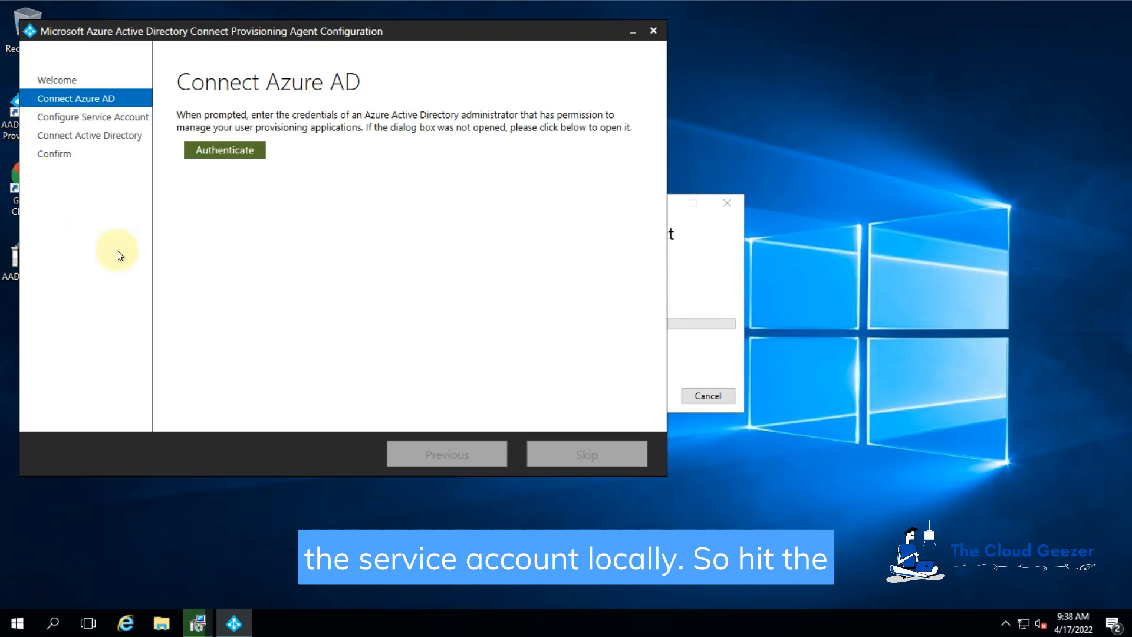
{"action": "left_click", "coordinate": [232, 152]}
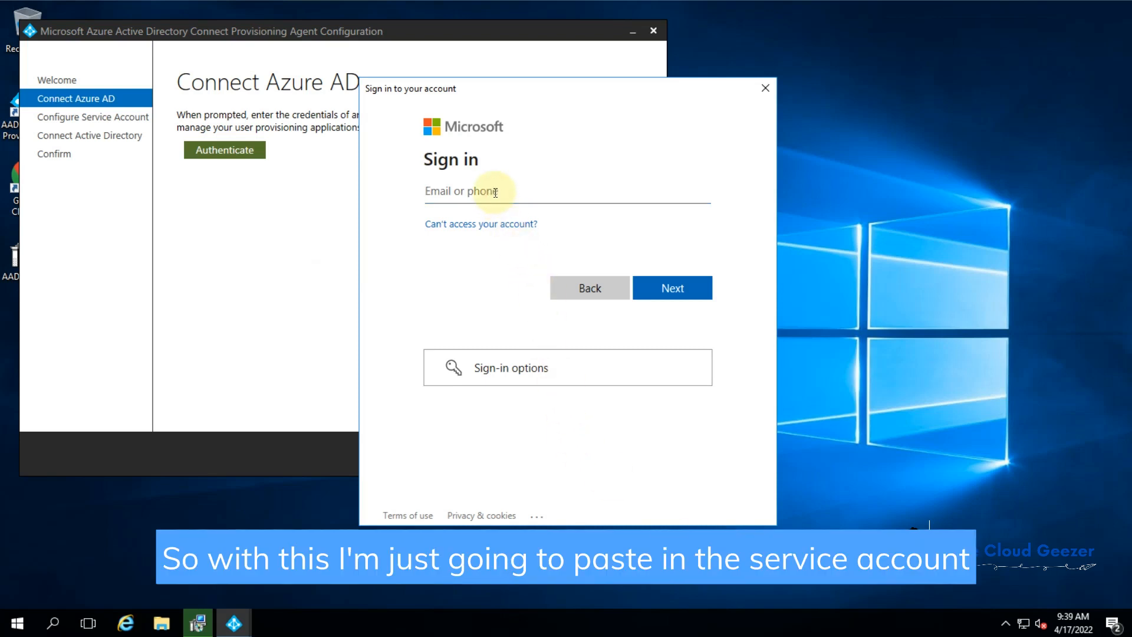
{"action": "key", "text": "ctrl+v"}
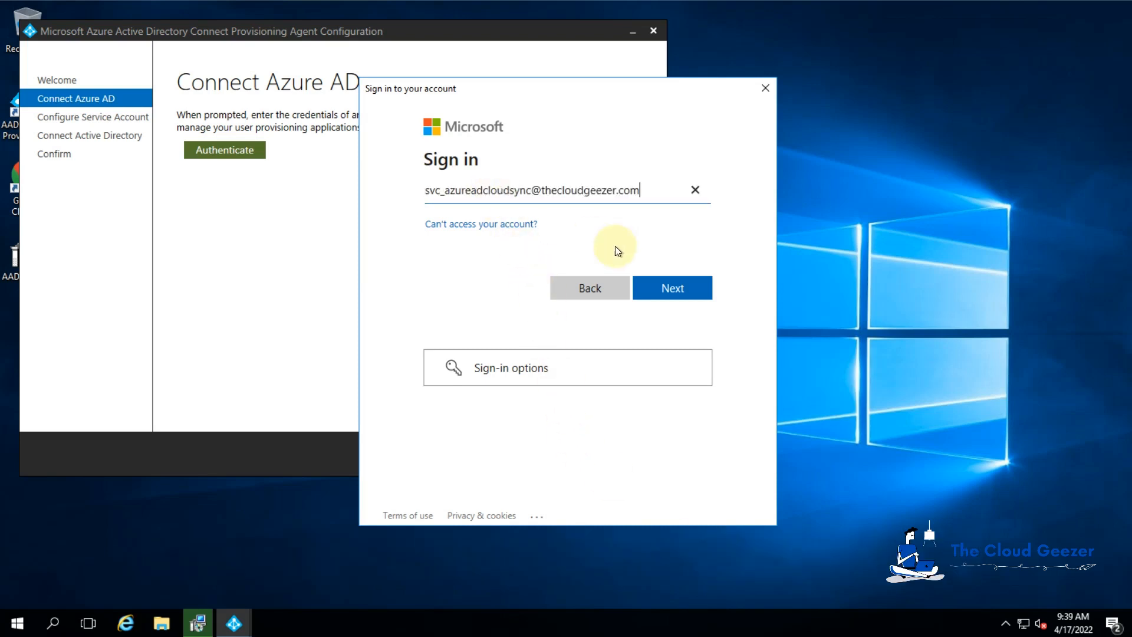
{"action": "left_click", "coordinate": [661, 288]}
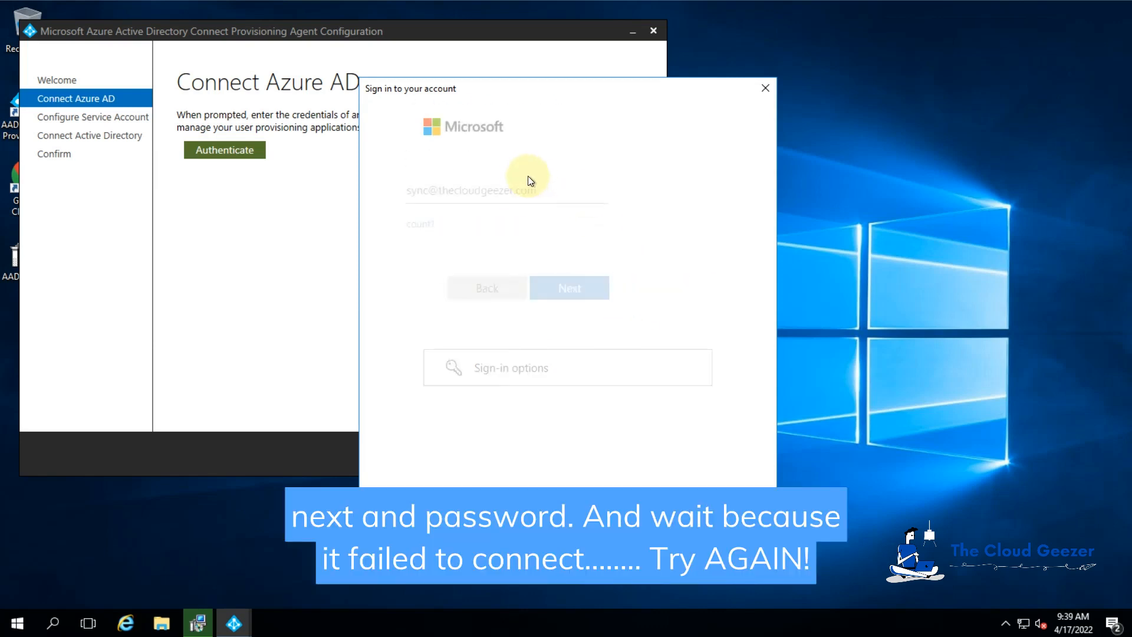
{"action": "type", "text": "••"}
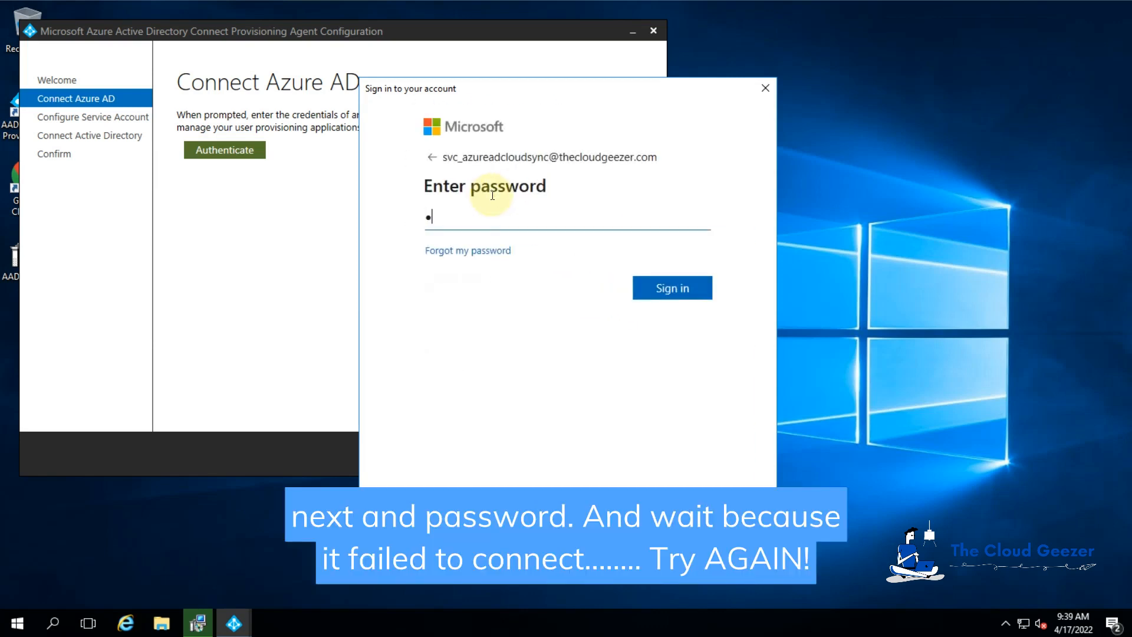
{"action": "type", "text": "•••••"}
{"action": "key", "text": "Return"}
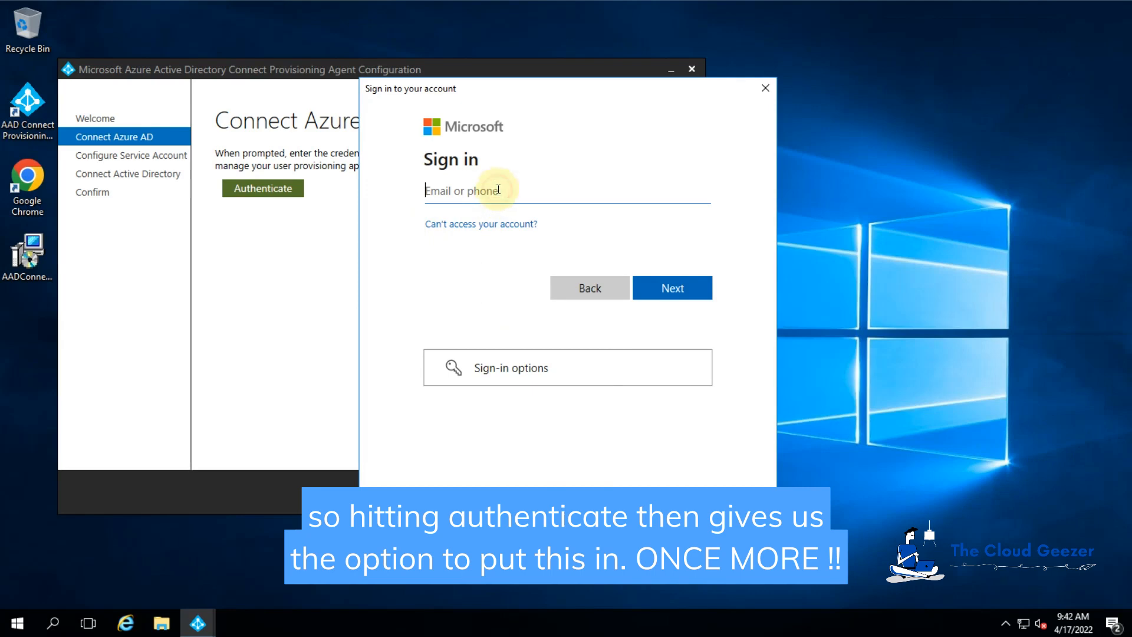
{"action": "key", "text": "ctrl+v"}
{"action": "left_click", "coordinate": [678, 289]}
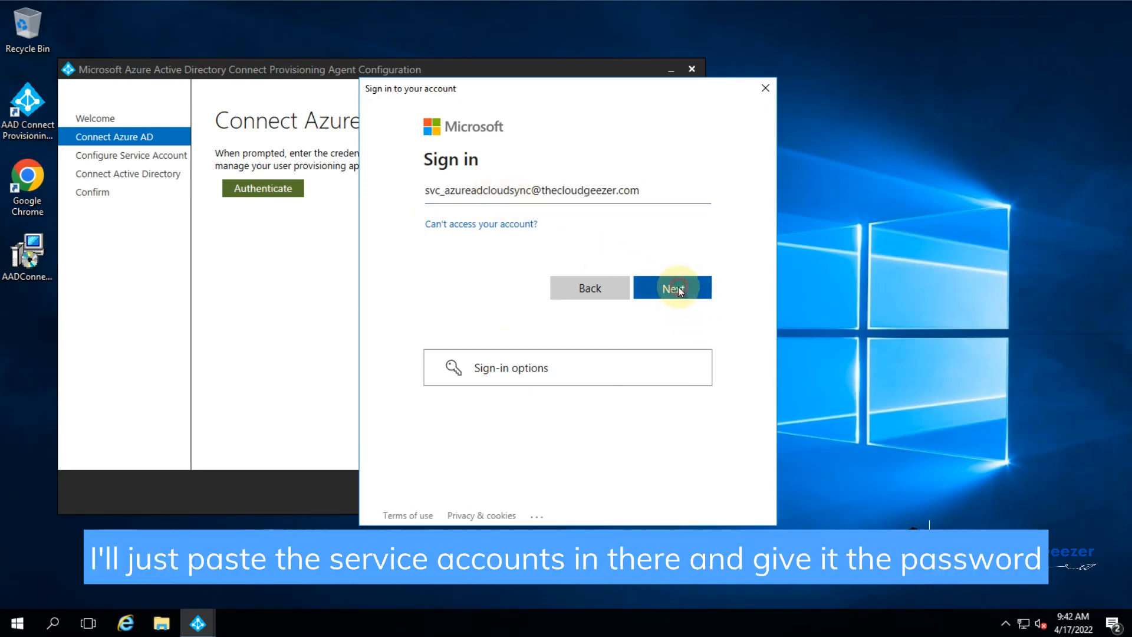
{"action": "type", "text": "•••"}
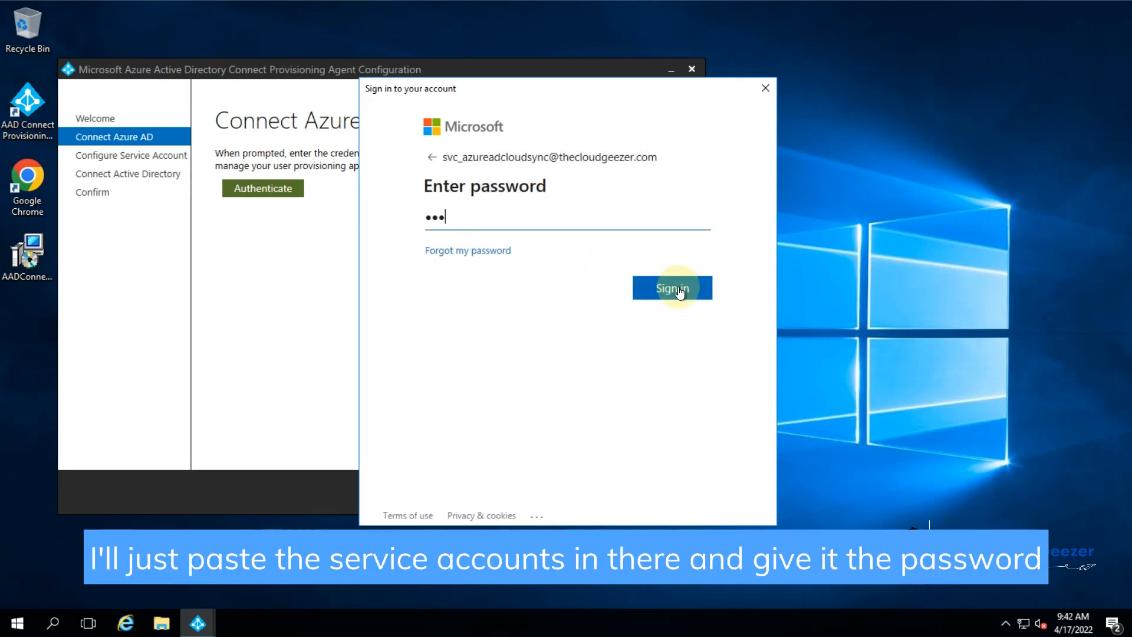
{"action": "type", "text": "•••••"}
{"action": "left_click", "coordinate": [681, 291]}
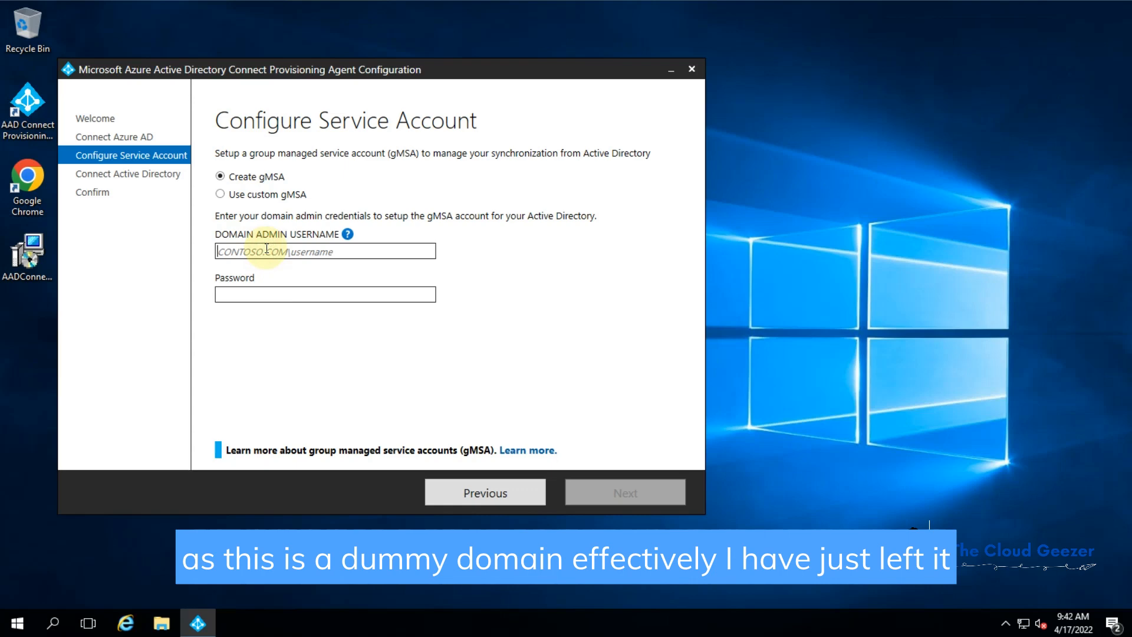
Step: Enter the gMSA admin credentials, retrying as thecloudgeezer\administrator after a user-not-found error
{"action": "type", "text": "administrator"}
{"action": "key", "text": "Tab"}
{"action": "type", "text": "*********"}
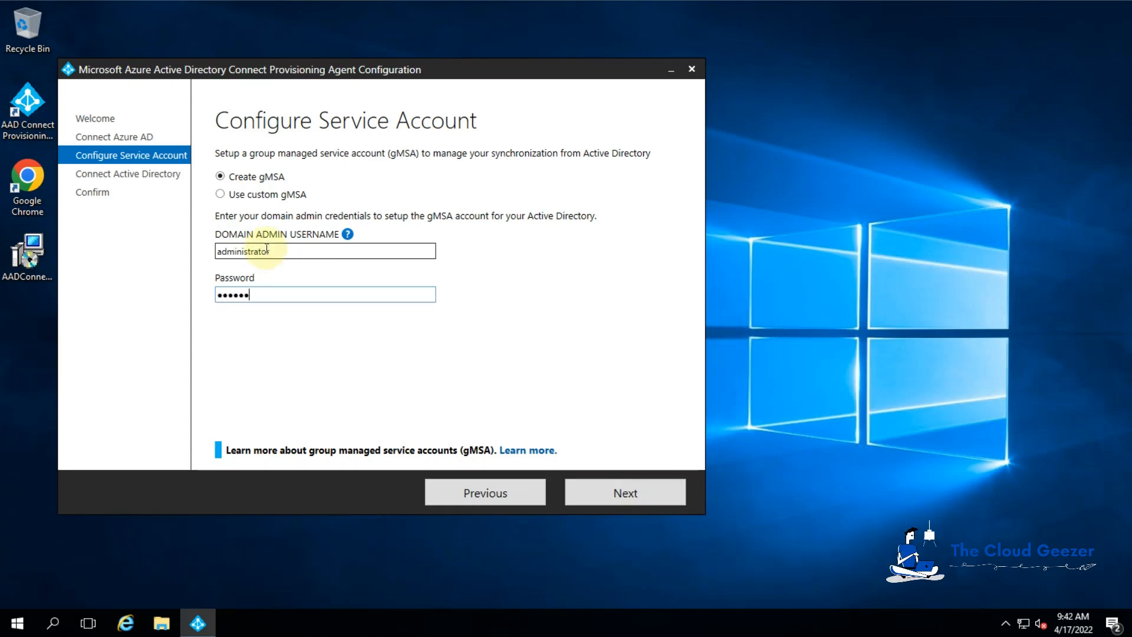
{"action": "key", "text": "Return"}
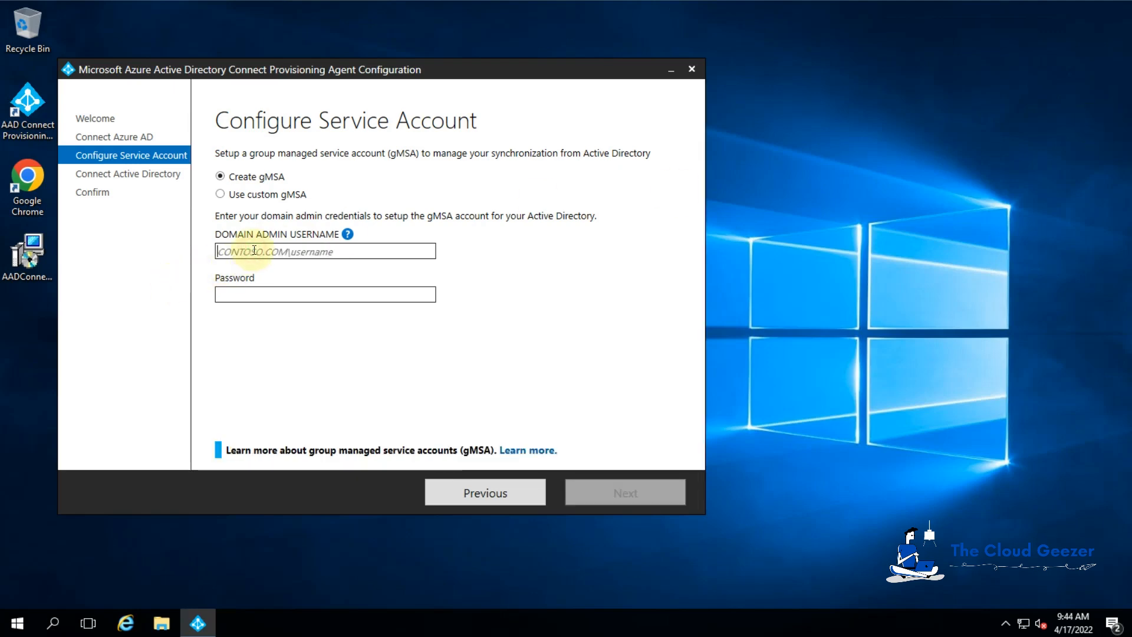
{"action": "left_click", "coordinate": [254, 250]}
{"action": "type", "text": "theclo"}
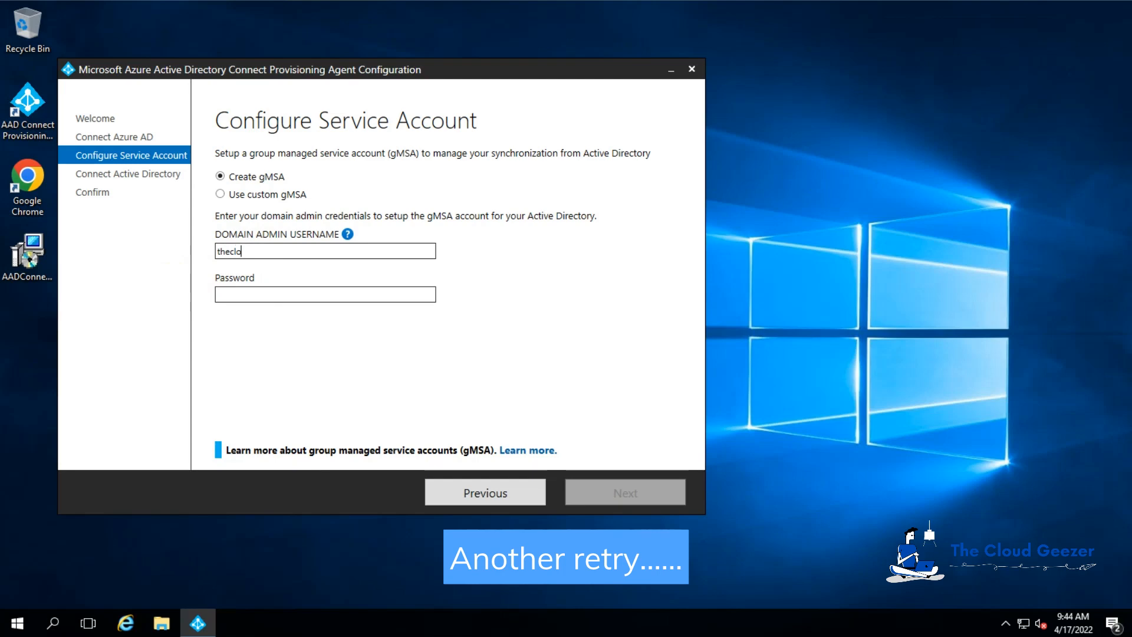
{"action": "type", "text": "udgeezer\\administrator"}
{"action": "key", "text": "Tab"}
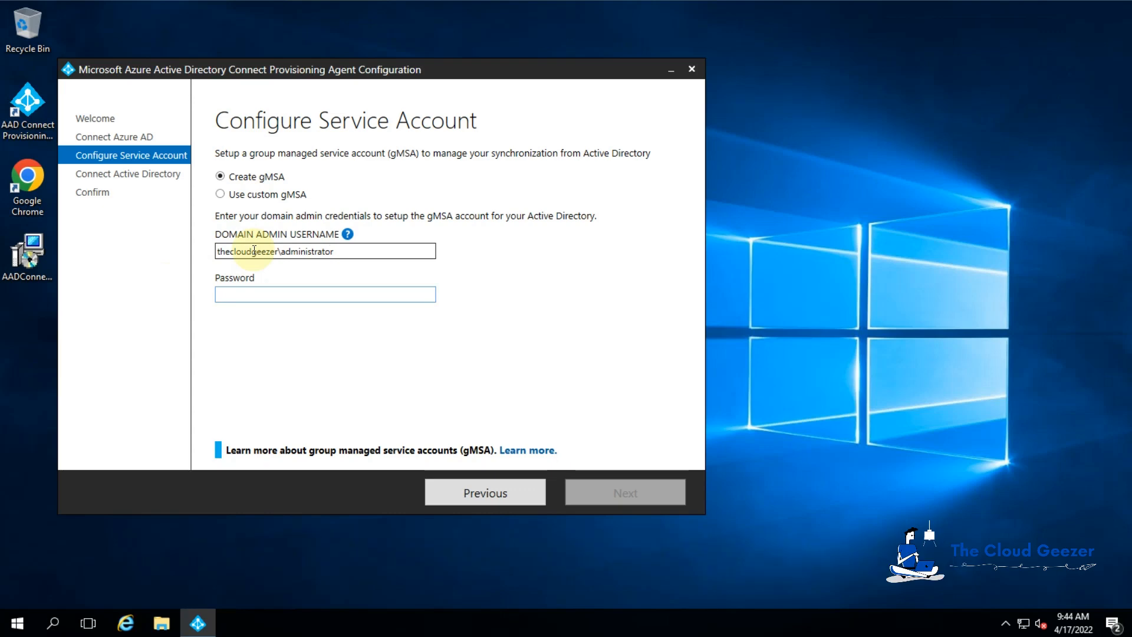
{"action": "type", "text": "•••••••••"}
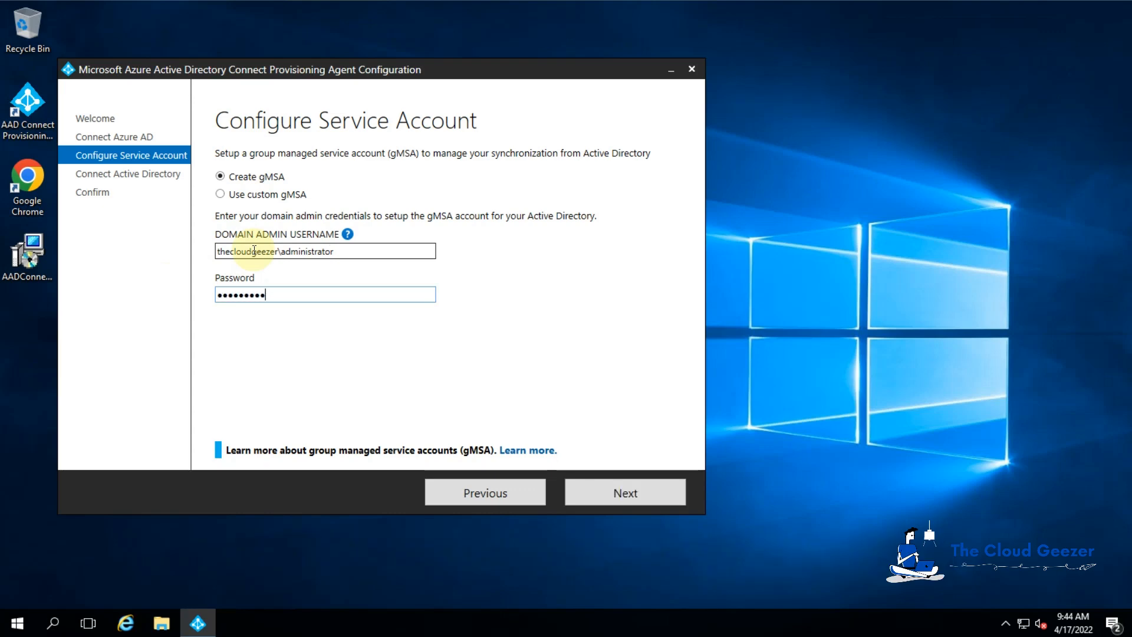
{"action": "key", "text": "Return"}
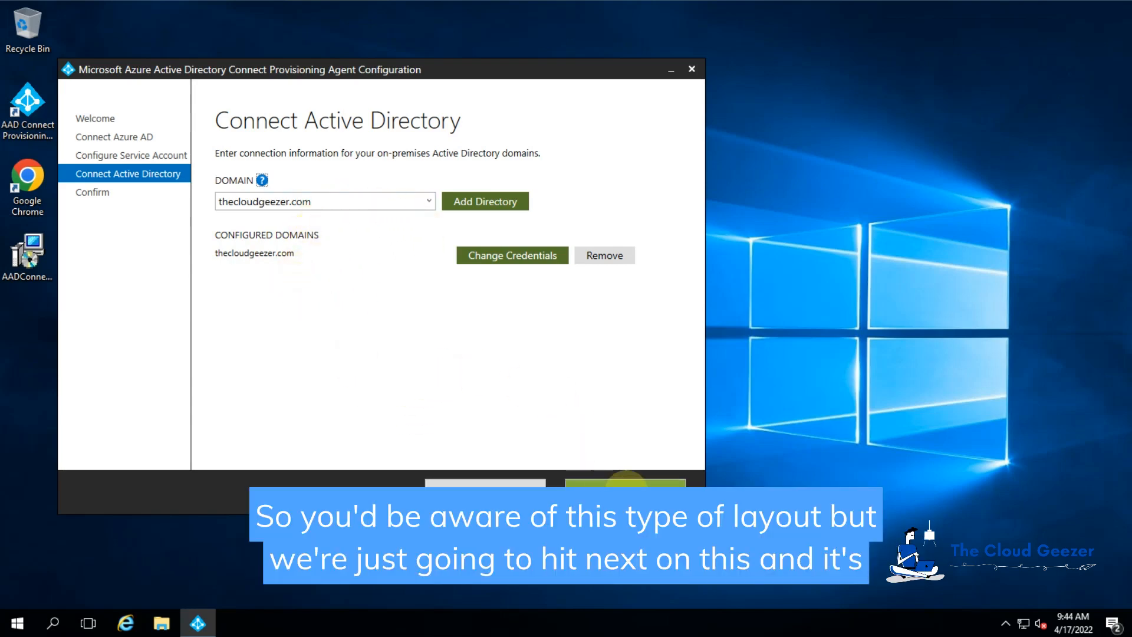
Step: Advance from Connect Active Directory to the agent configuration Confirm summary
{"action": "left_click", "coordinate": [625, 483]}
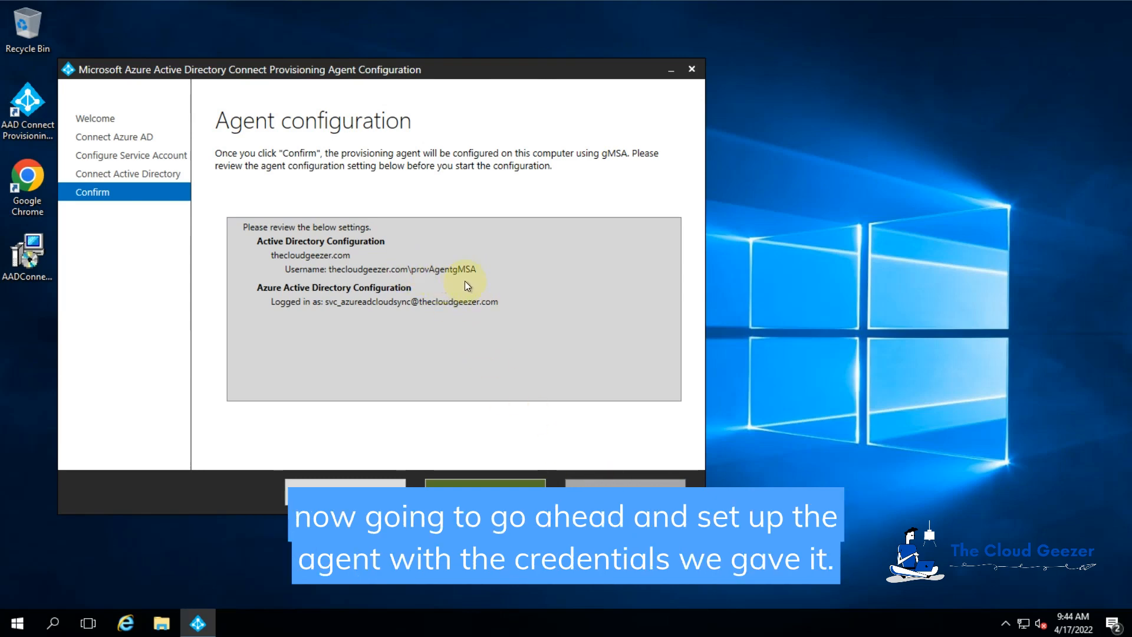
Step: Confirm the agent configuration and exit the wizard once it completes successfully
{"action": "left_click", "coordinate": [512, 492]}
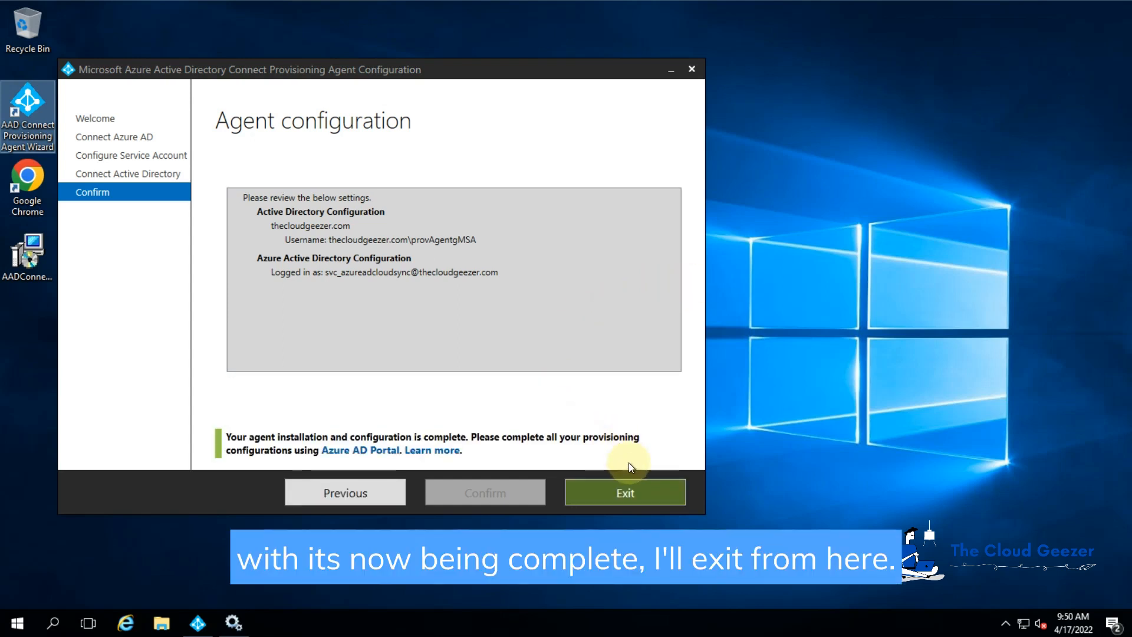
{"action": "left_click", "coordinate": [626, 492]}
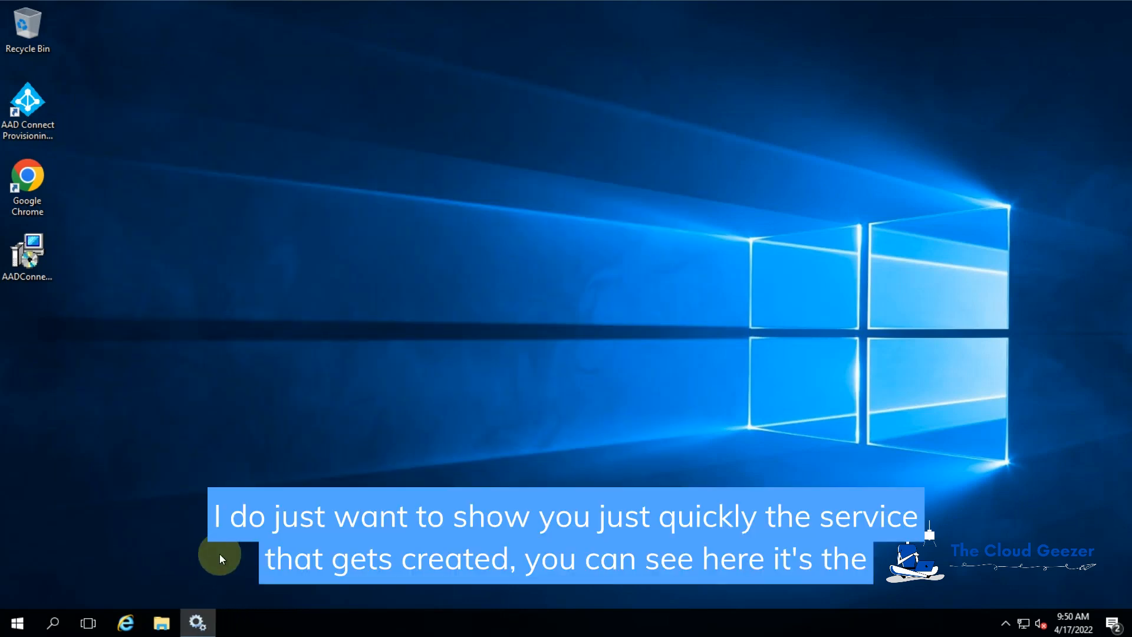
Step: Verify the Microsoft Azure AD Connect Provisioning Agent service's Log On account is the gMSA, without changing anything
{"action": "left_click", "coordinate": [199, 618]}
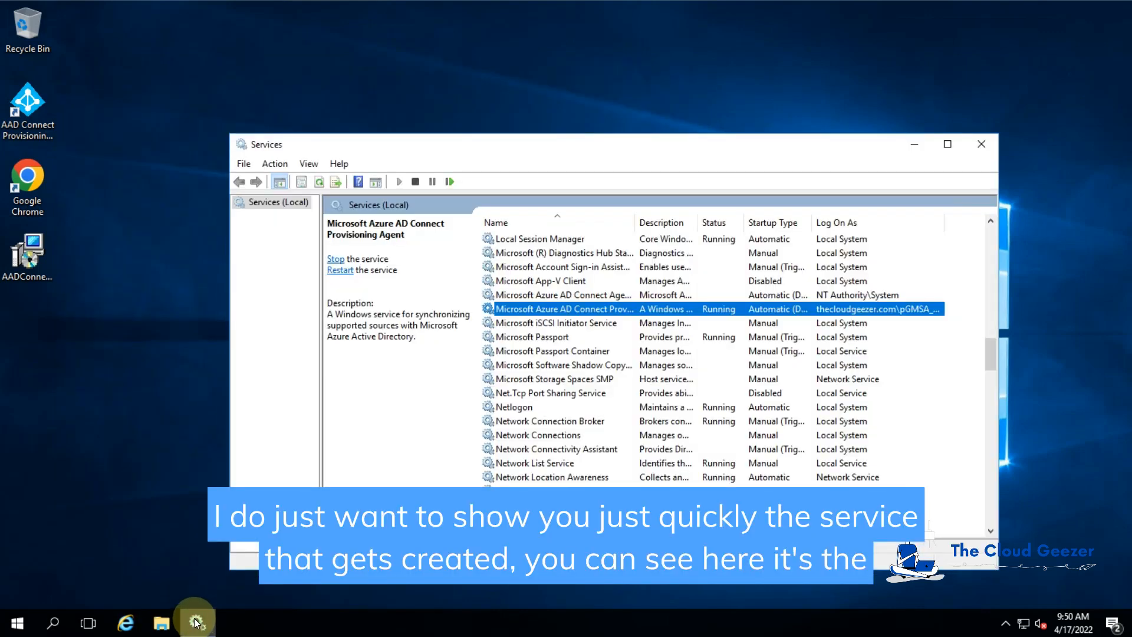
{"action": "double_click", "coordinate": [558, 310]}
{"action": "left_click", "coordinate": [352, 98]}
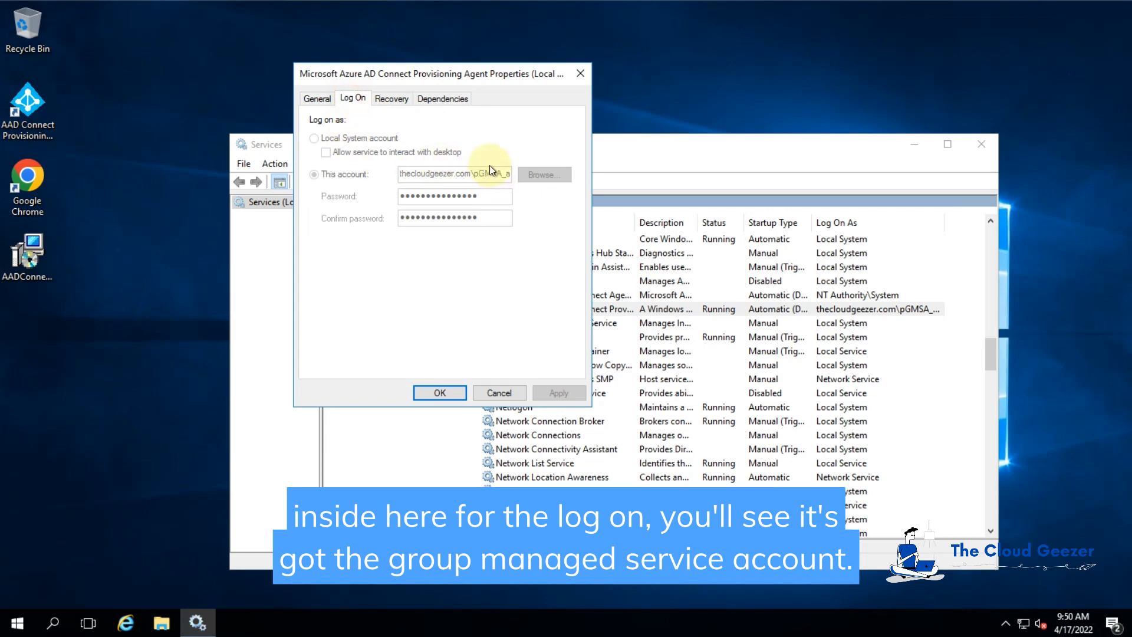
{"action": "left_click", "coordinate": [499, 393]}
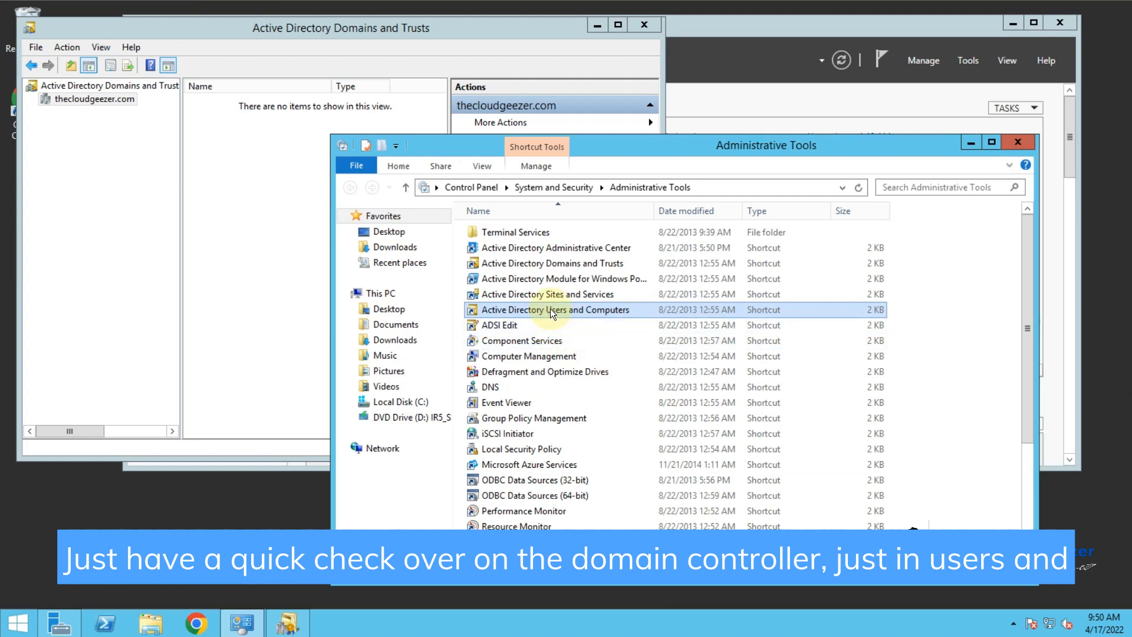
Step: In Active Directory Users and Computers, locate the provAgentgMSA account under Managed Service Accounts
{"action": "double_click", "coordinate": [550, 308]}
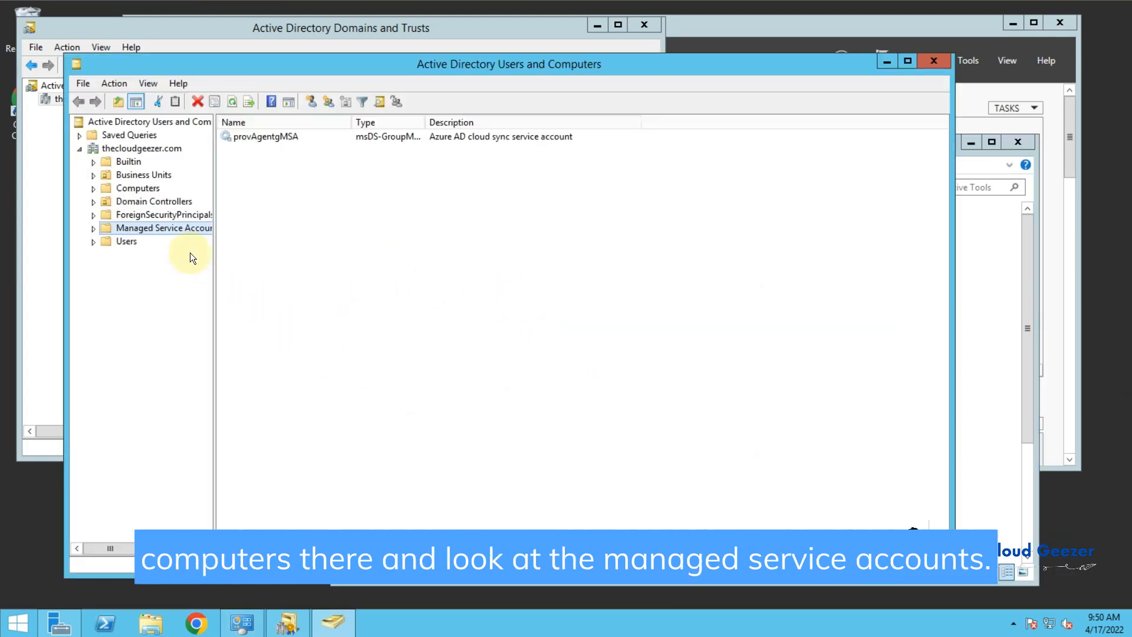
{"action": "left_click", "coordinate": [153, 228]}
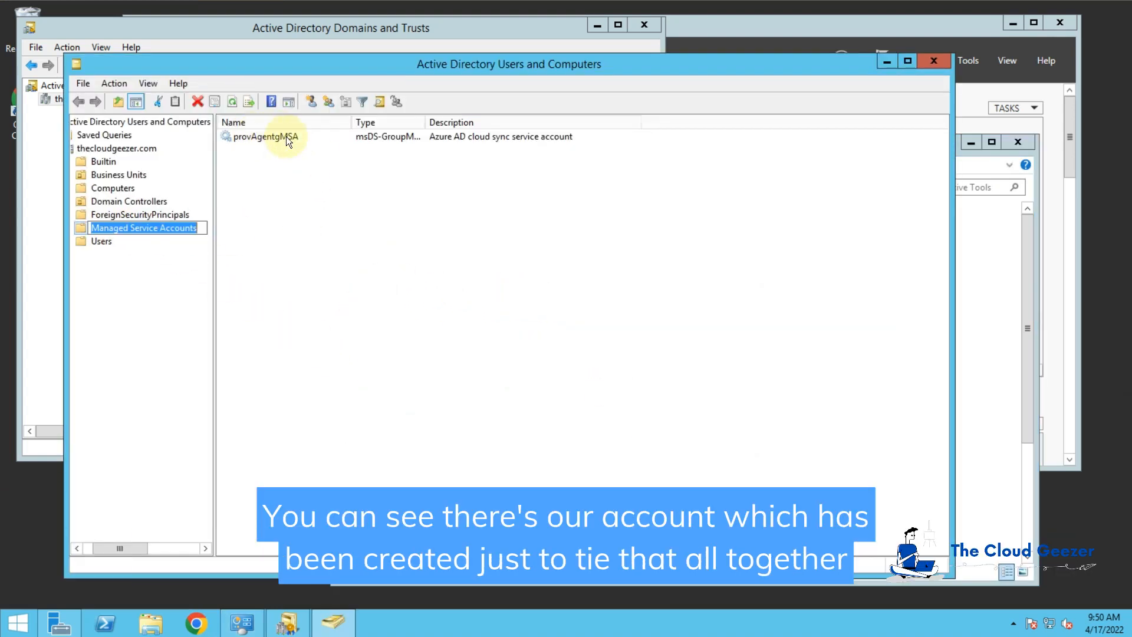
{"action": "left_click", "coordinate": [267, 140]}
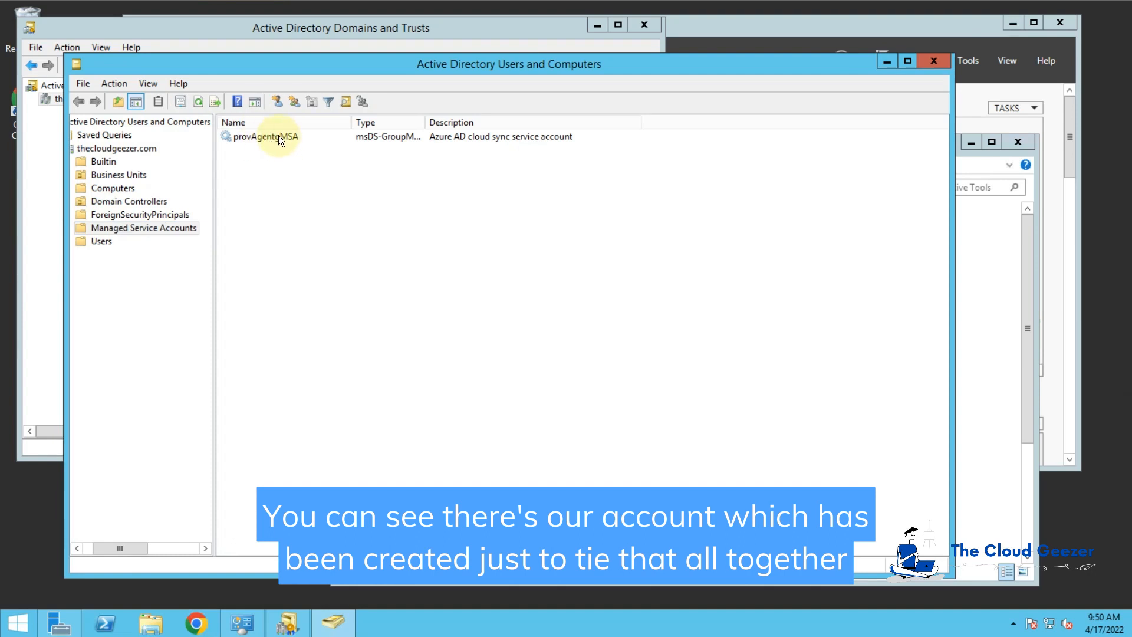
{"action": "left_click", "coordinate": [277, 136]}
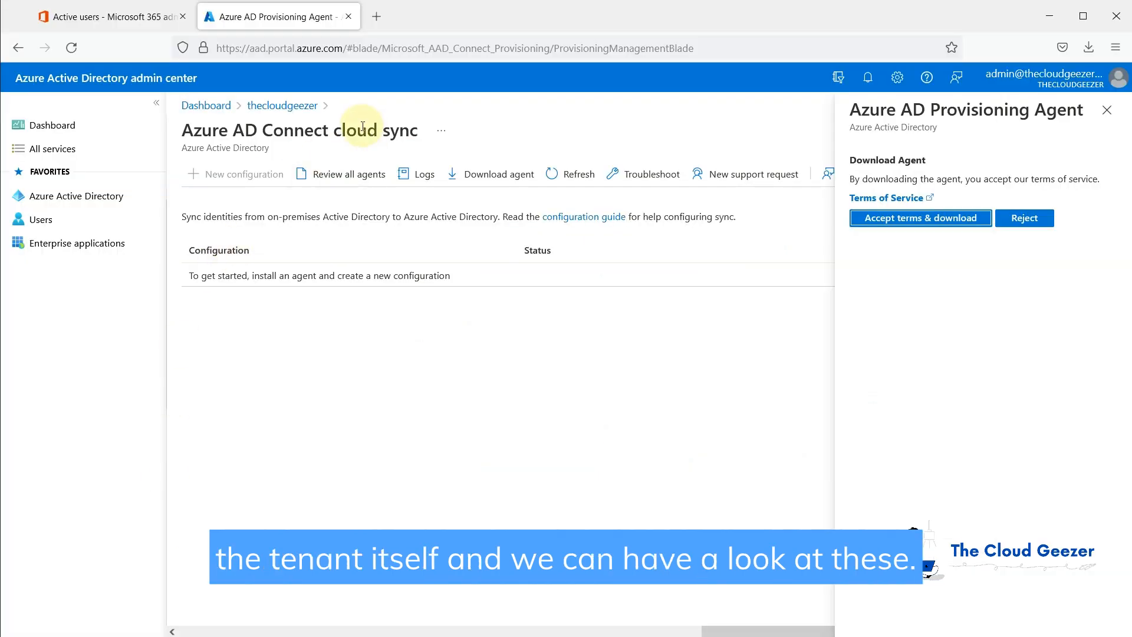
Step: From the tenant's Azure AD Connect page, go to Manage Azure AD cloud sync and begin a New configuration
{"action": "left_click", "coordinate": [288, 108]}
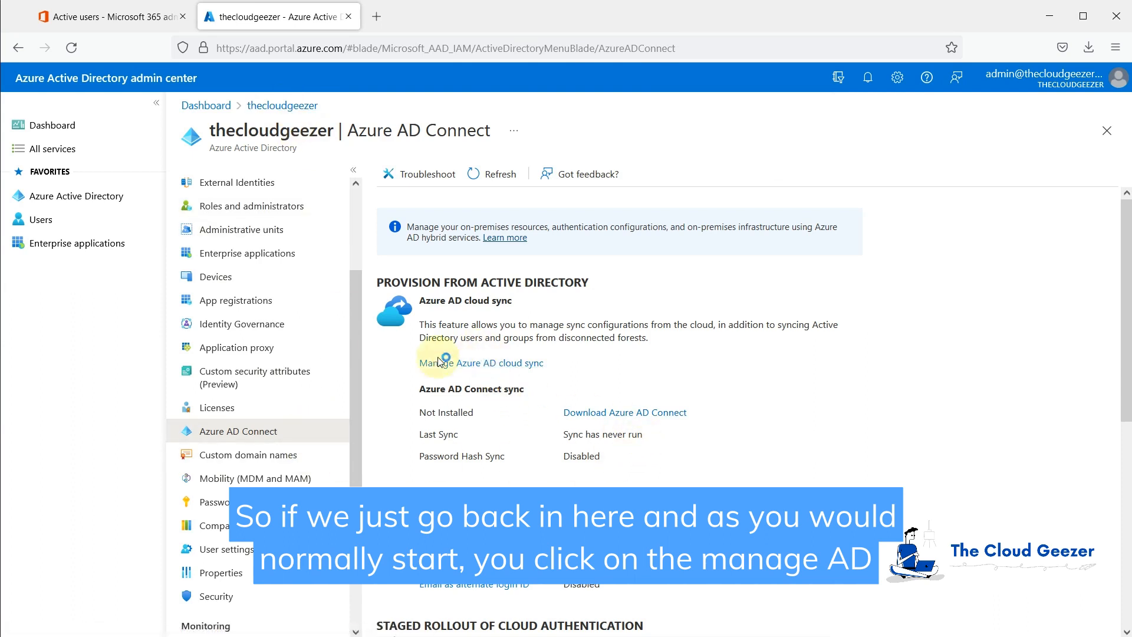
{"action": "left_click", "coordinate": [483, 363]}
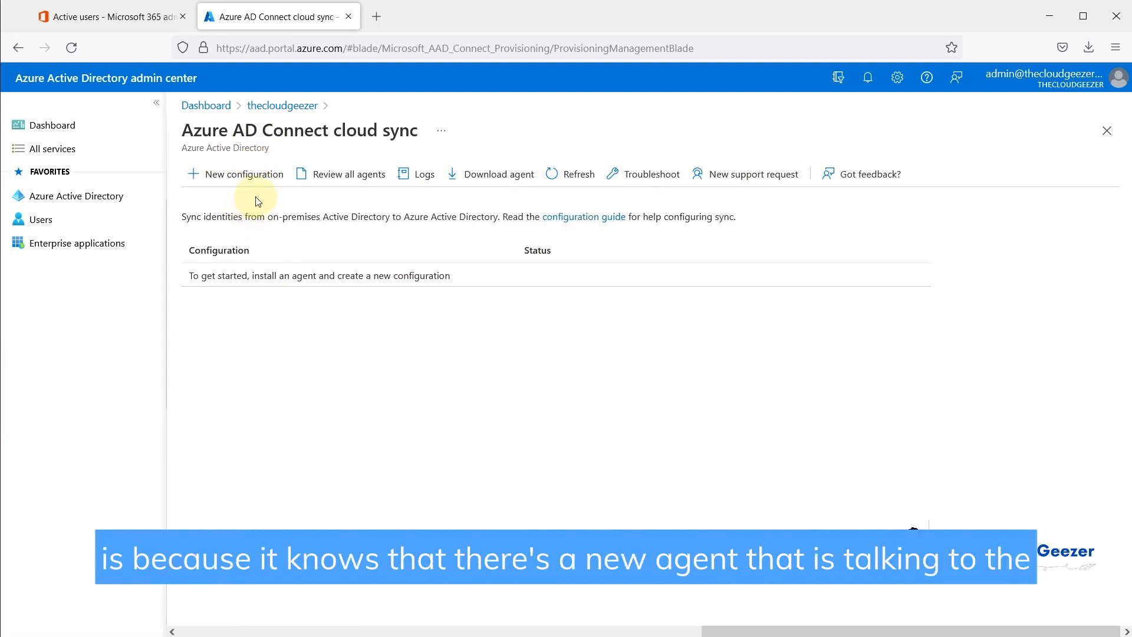
{"action": "left_click", "coordinate": [238, 174]}
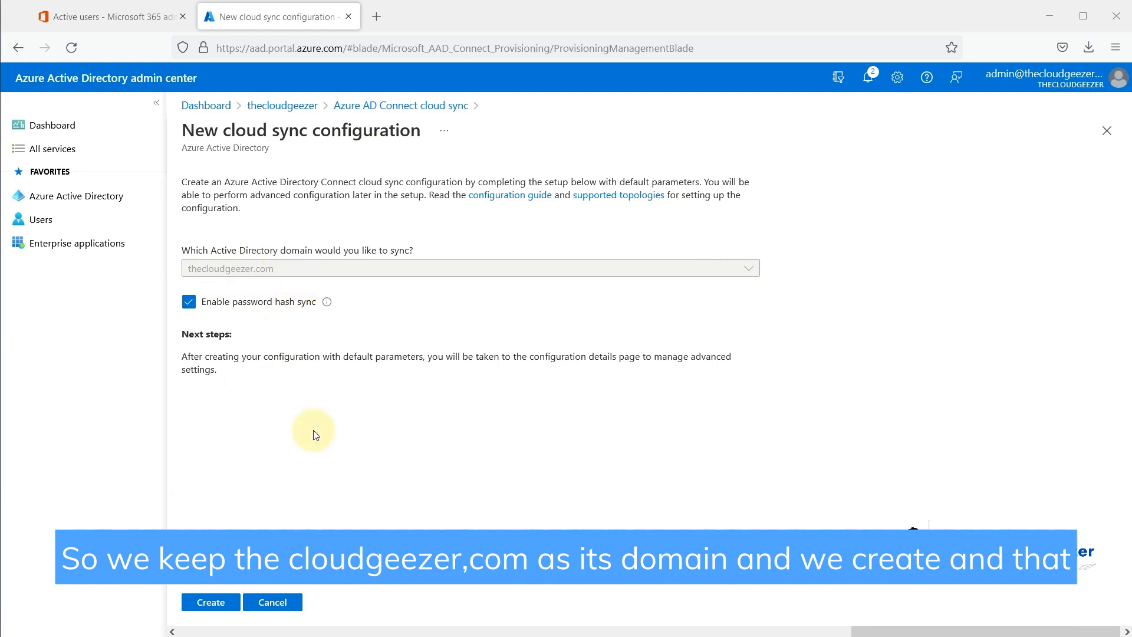
Step: Create the thecloudgeezer.com configuration and change its user scoping filter to Selected security groups
{"action": "left_click", "coordinate": [222, 602]}
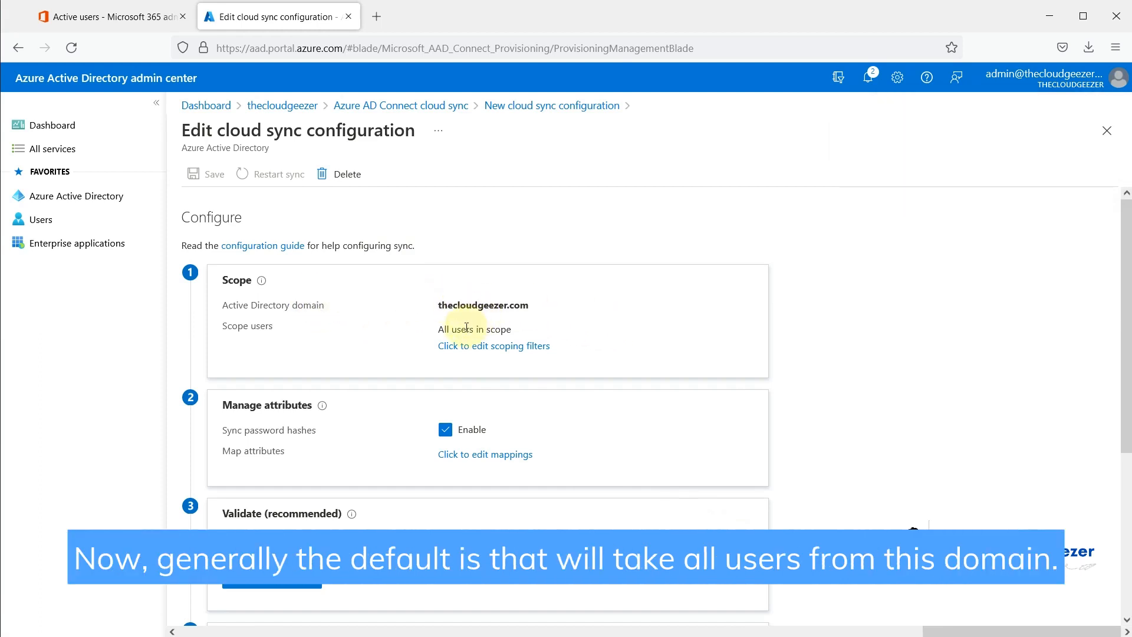
{"action": "left_click", "coordinate": [495, 350]}
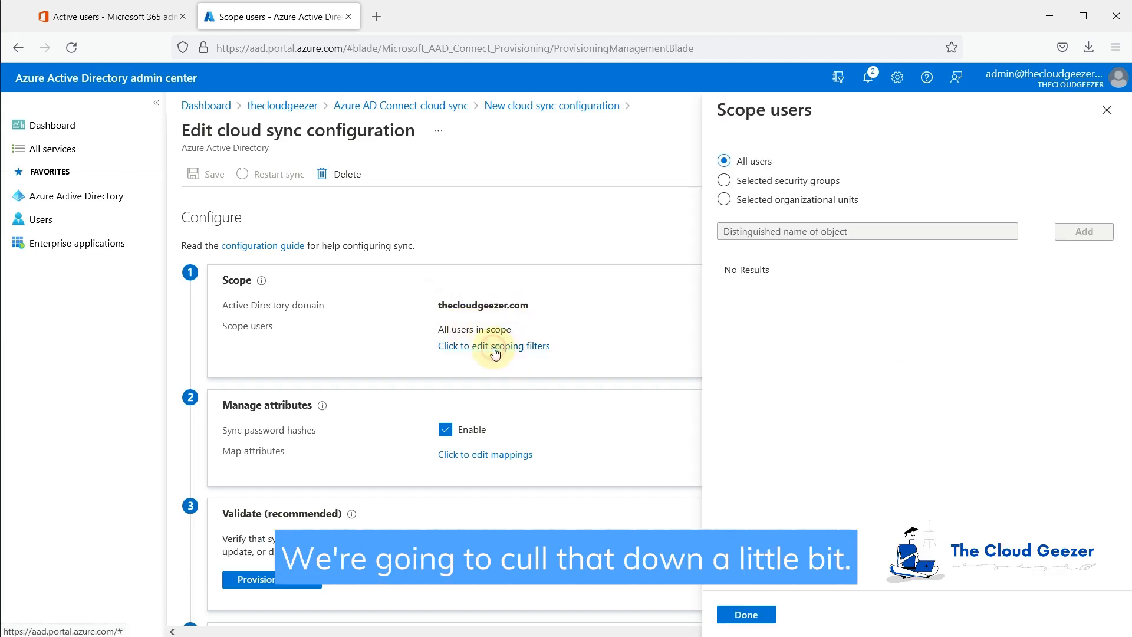
{"action": "left_click", "coordinate": [812, 201]}
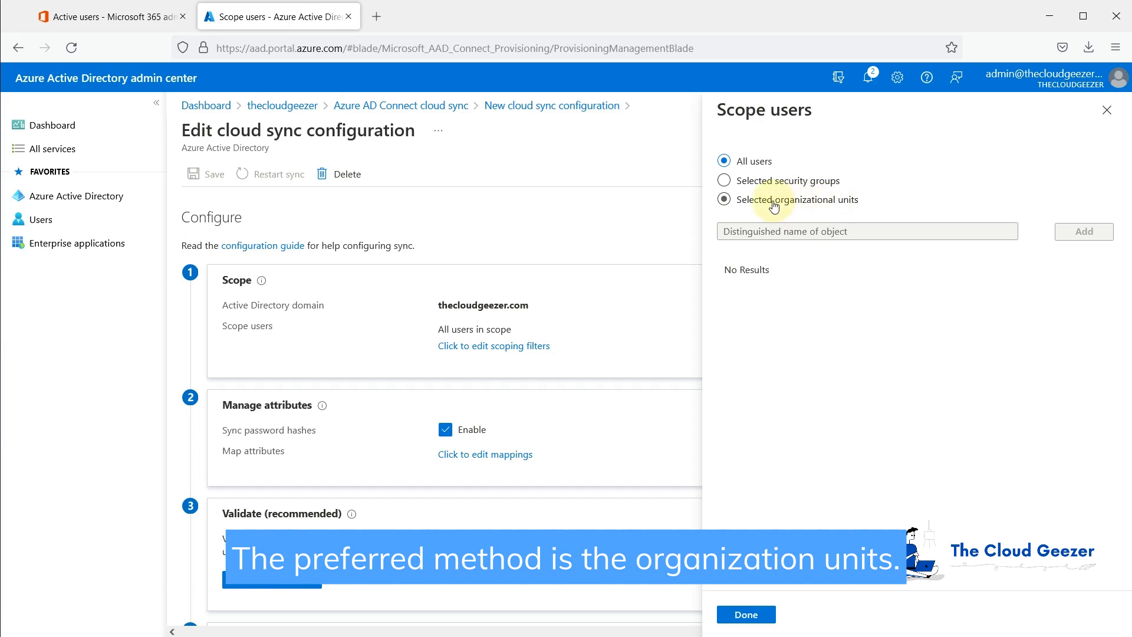
{"action": "left_click", "coordinate": [724, 182]}
{"action": "left_click", "coordinate": [726, 182]}
{"action": "left_click", "coordinate": [744, 218]}
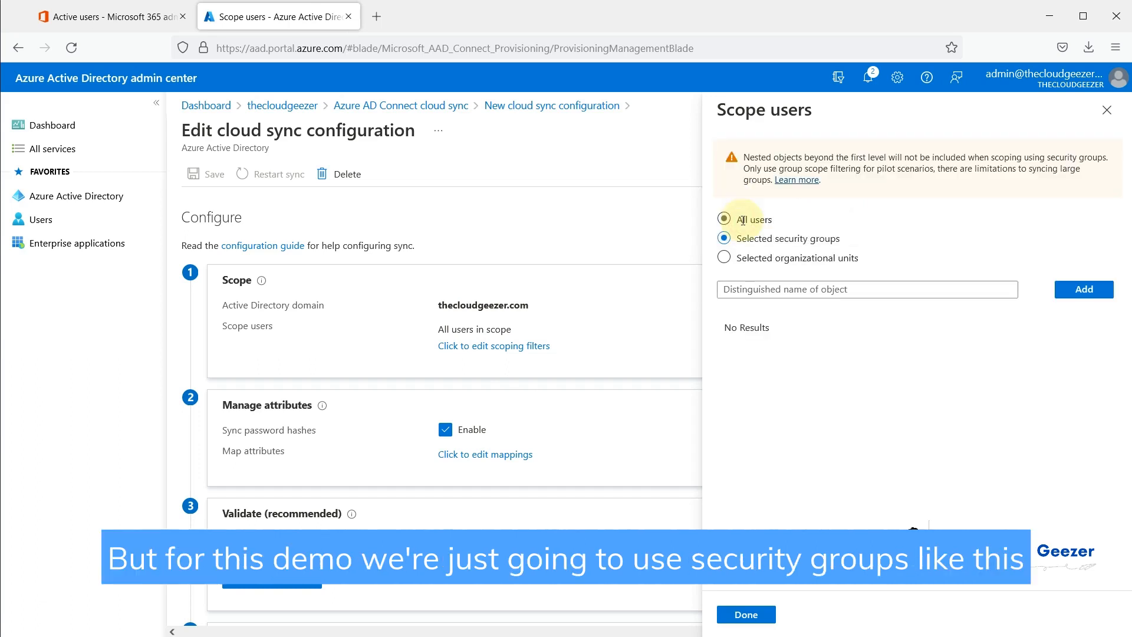
{"action": "left_click", "coordinate": [790, 291]}
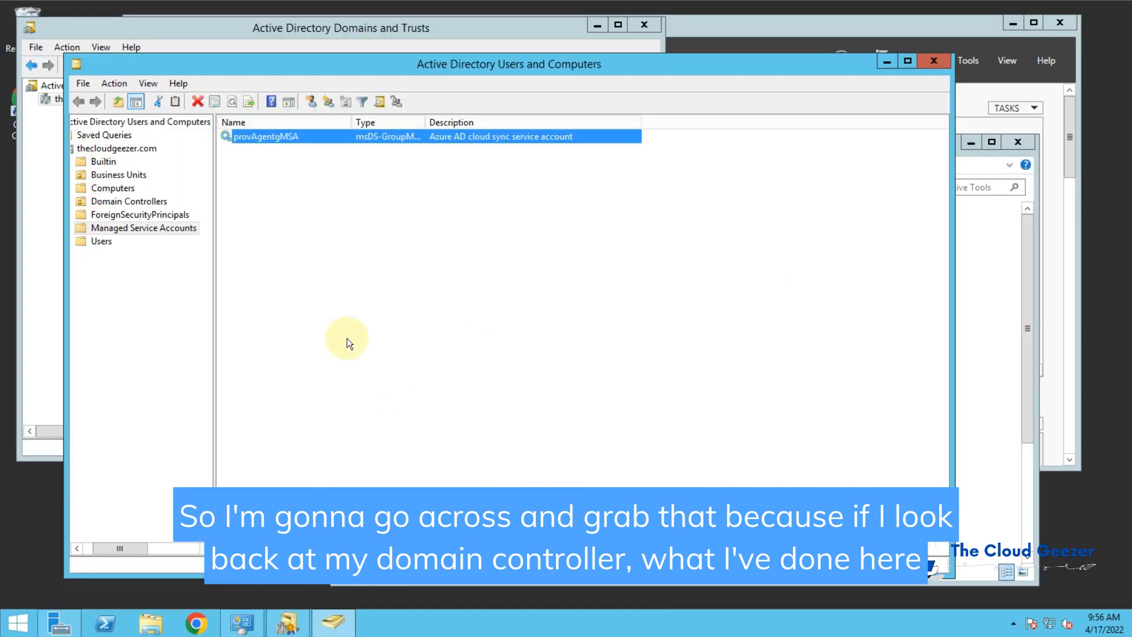
Step: Find the Azure AD Cloud Sync group in Business Units and turn on Advanced Features
{"action": "left_click", "coordinate": [120, 175]}
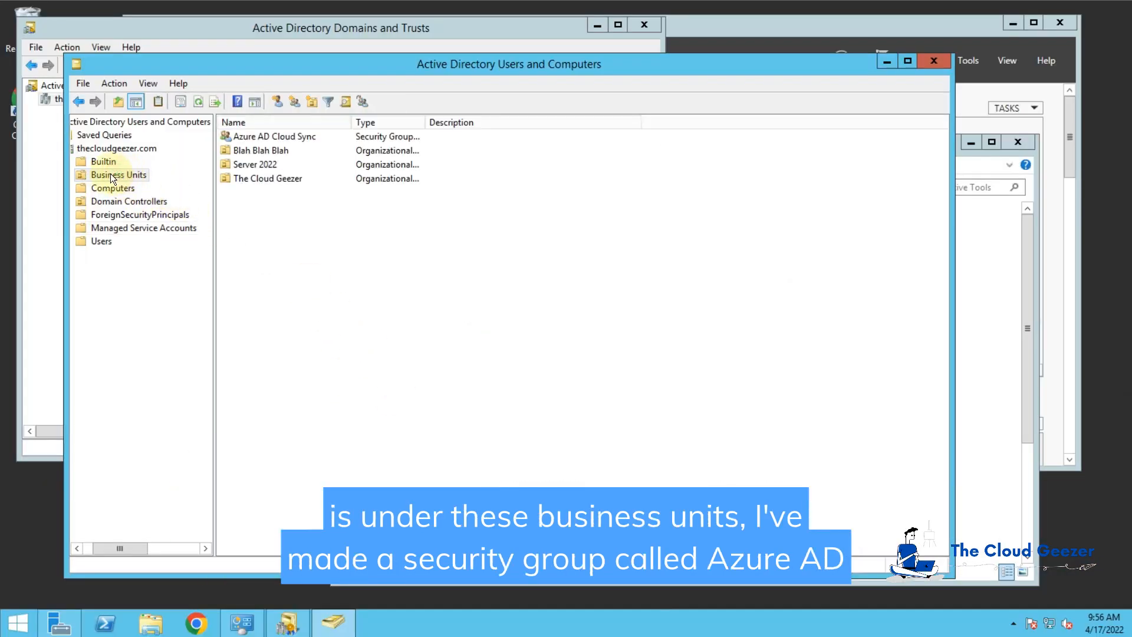
{"action": "left_click", "coordinate": [270, 136]}
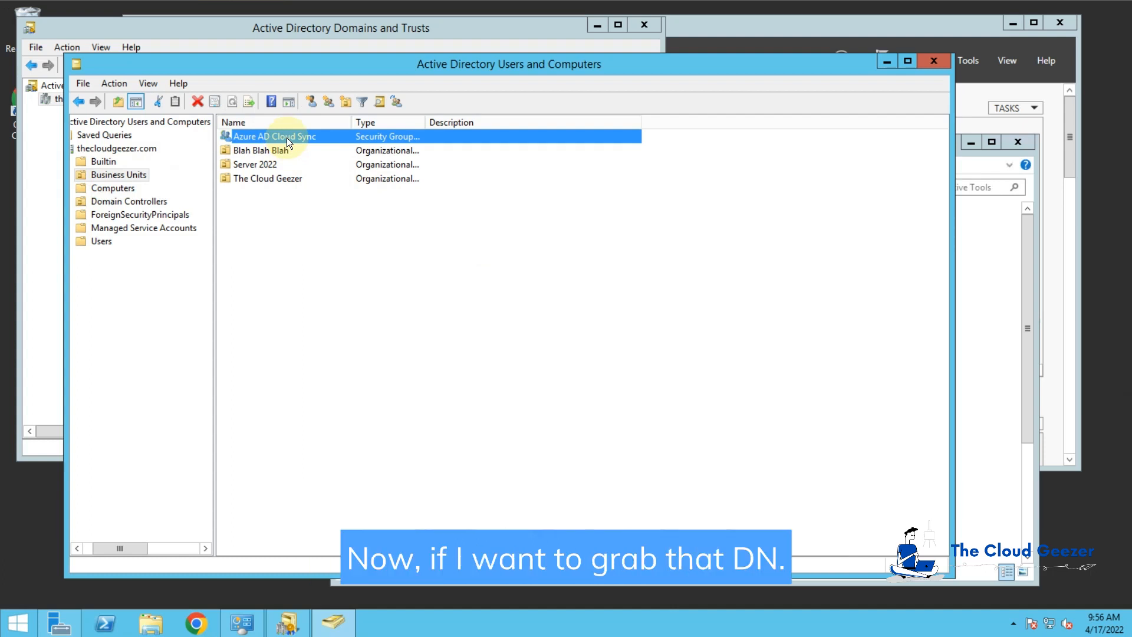
{"action": "left_click", "coordinate": [148, 86]}
{"action": "left_click", "coordinate": [168, 207]}
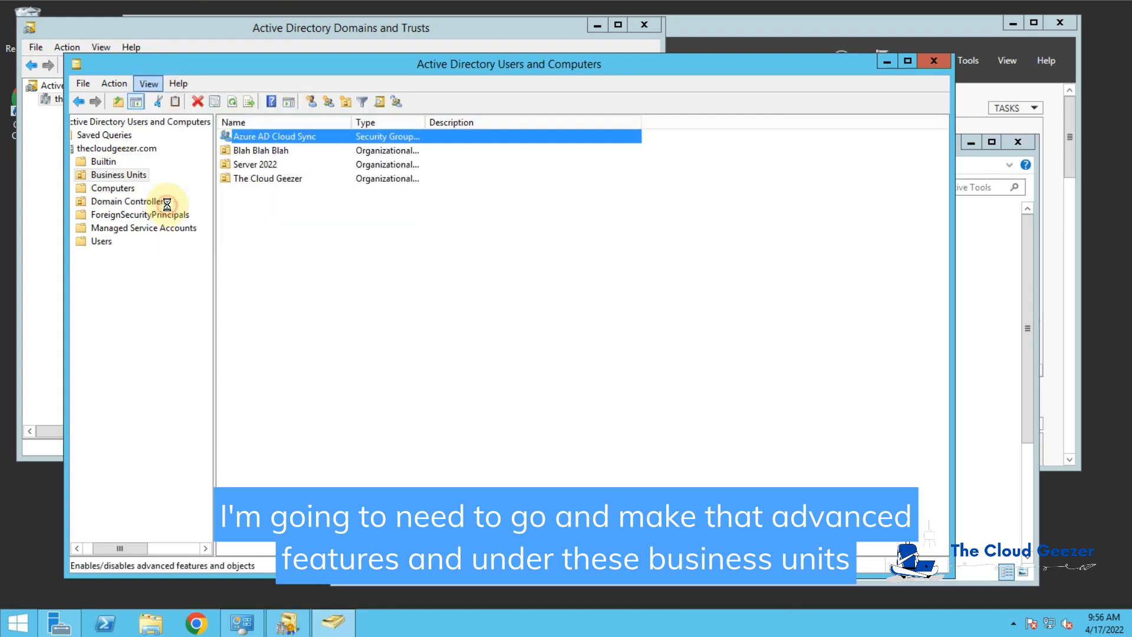
{"action": "left_click", "coordinate": [126, 175]}
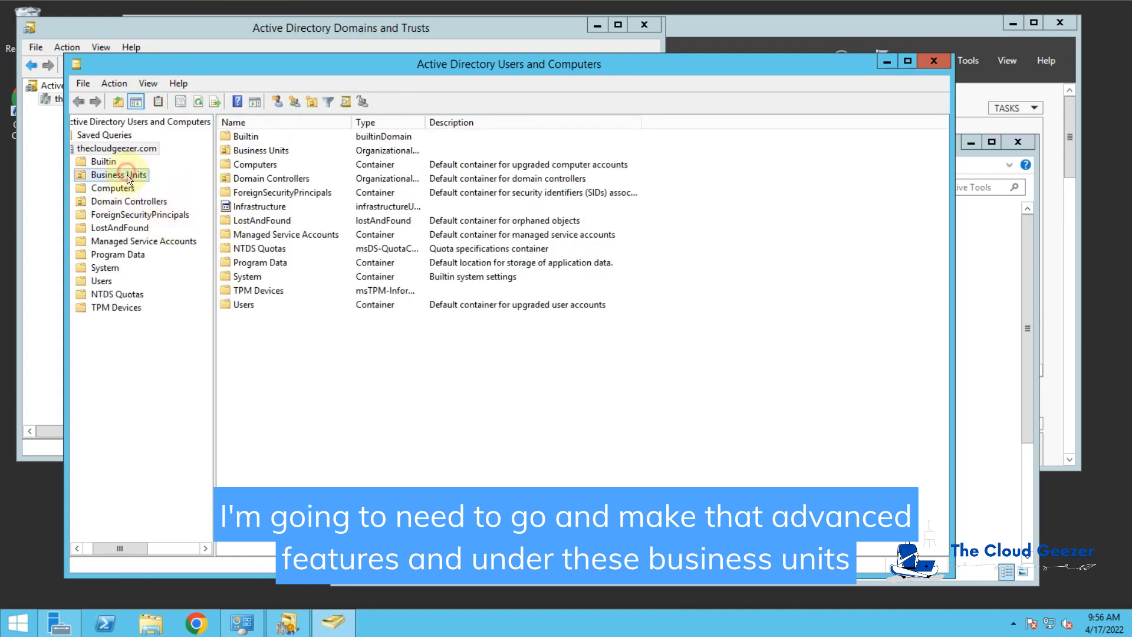
Step: In the group's Attribute Editor, show only valued attributes and open distinguishedName for copying
{"action": "double_click", "coordinate": [264, 131]}
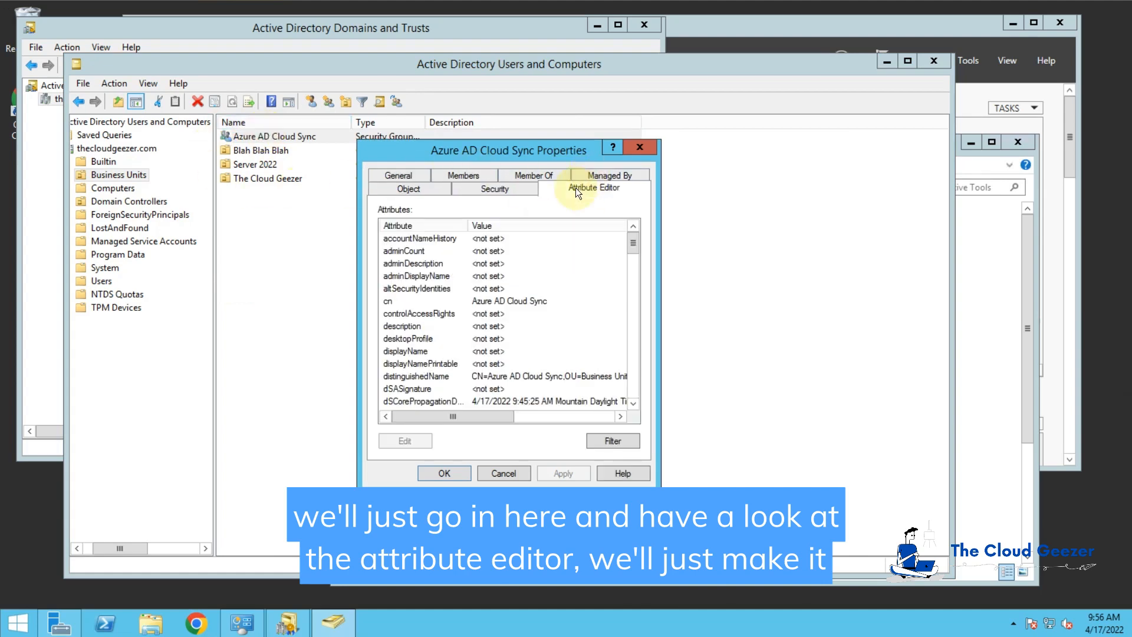
{"action": "left_click", "coordinate": [624, 441]}
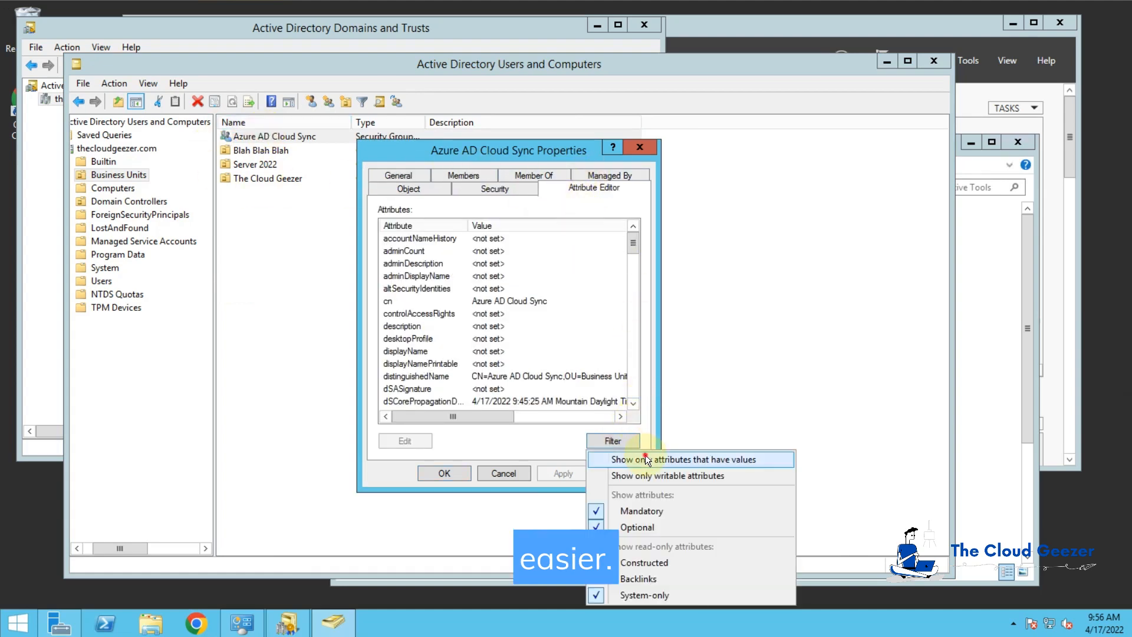
{"action": "left_click", "coordinate": [645, 455]}
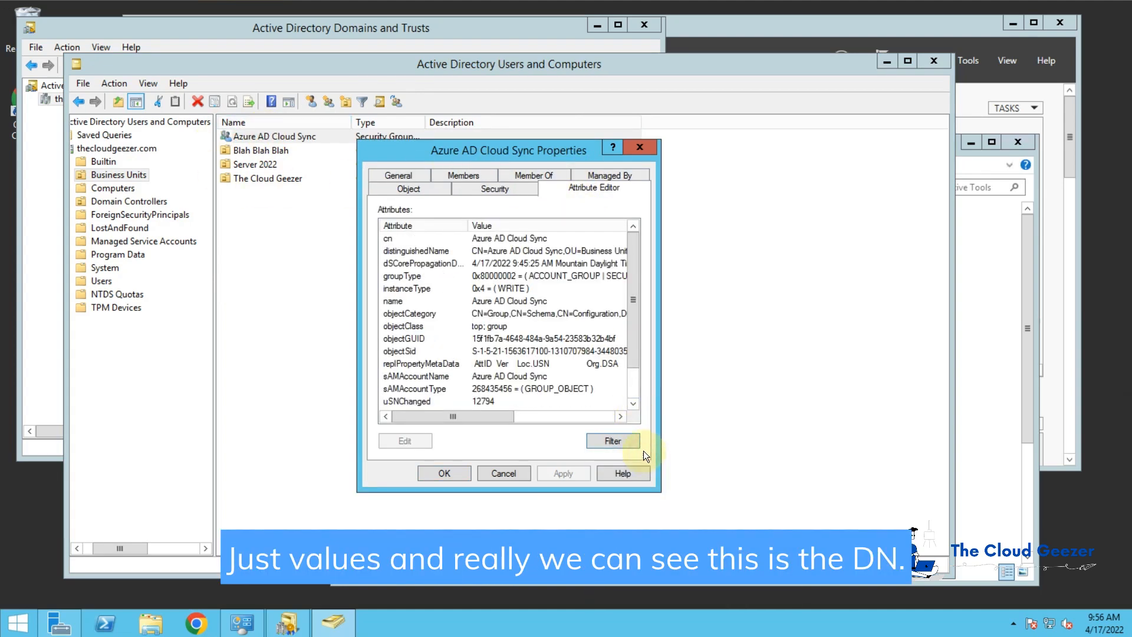
{"action": "left_click", "coordinate": [522, 250]}
{"action": "double_click", "coordinate": [521, 251]}
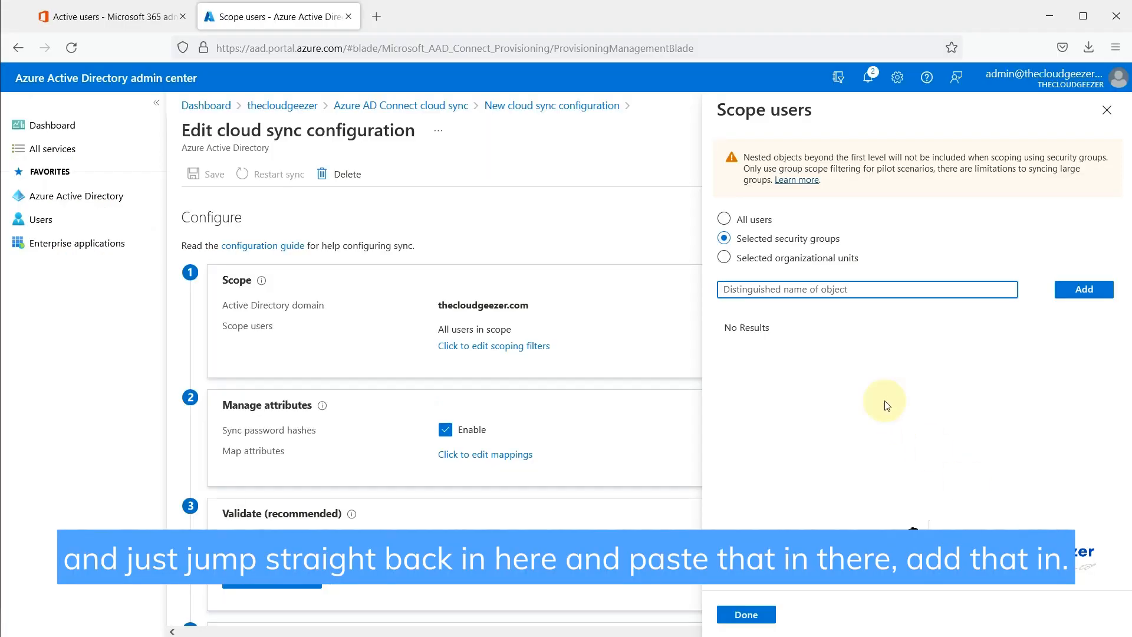
Step: Paste the Azure AD Cloud Sync group's distinguished name into the scope, add it, and finish
{"action": "type", "text": "CN=Azure AD Cloud Sync,OU=Business Units,DC=thecloudgeezer,DC=com"}
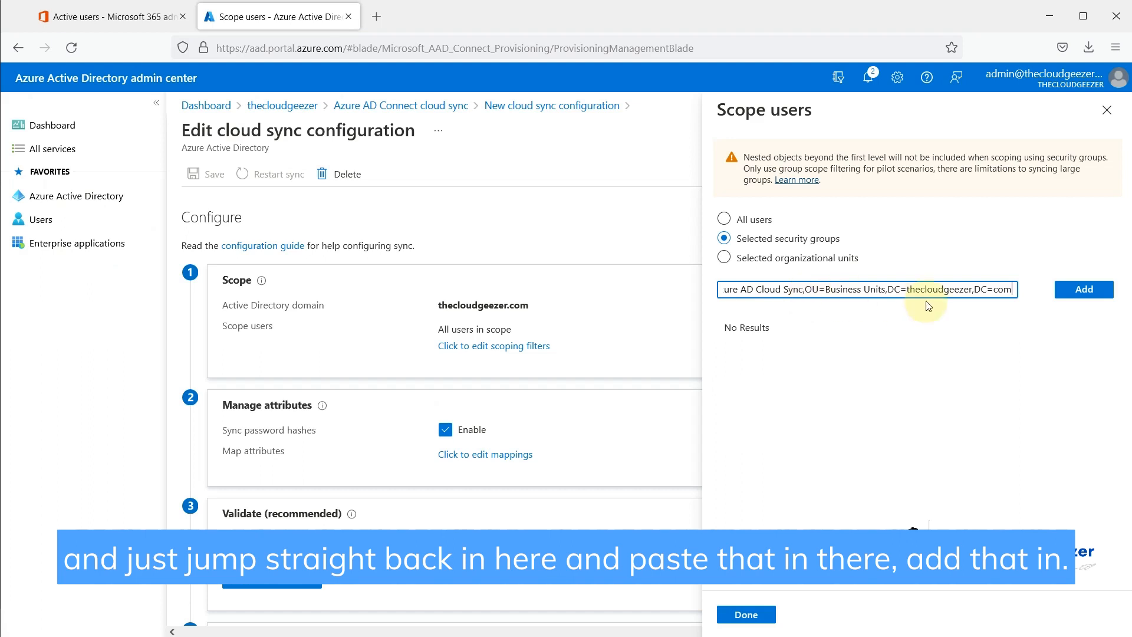
{"action": "left_click", "coordinate": [1103, 293]}
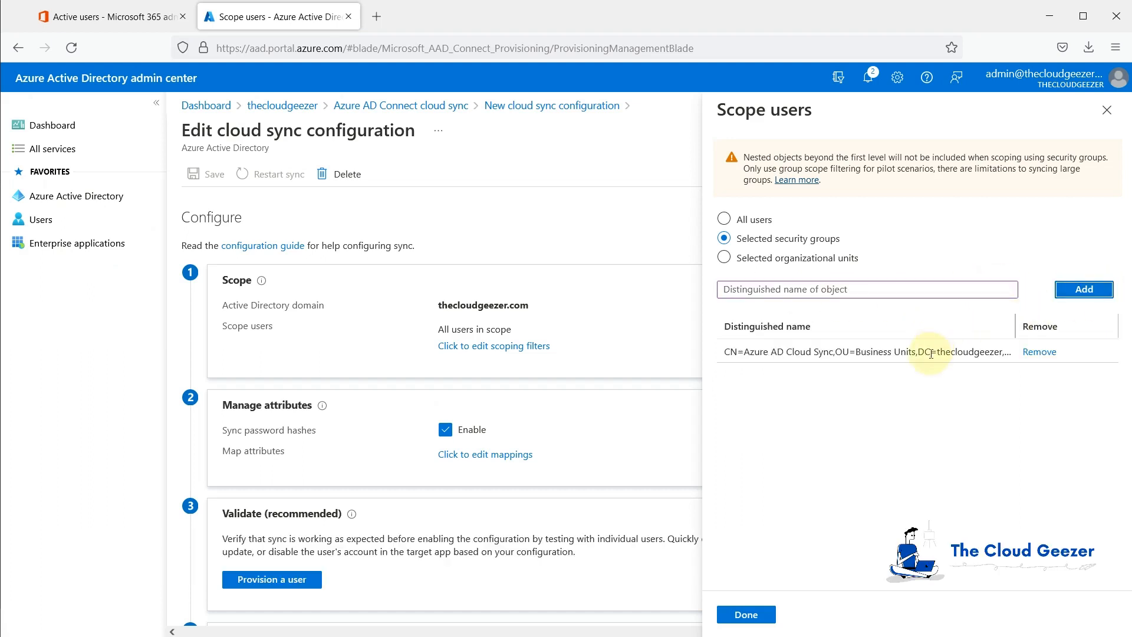
{"action": "left_click", "coordinate": [750, 615]}
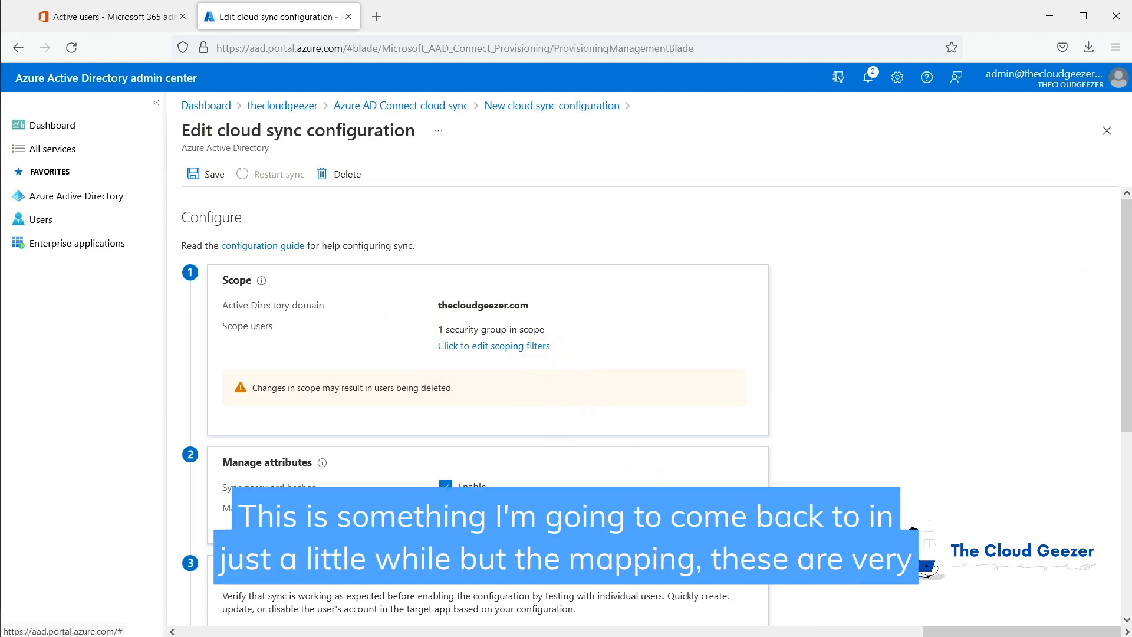
{"action": "left_click", "coordinate": [483, 510]}
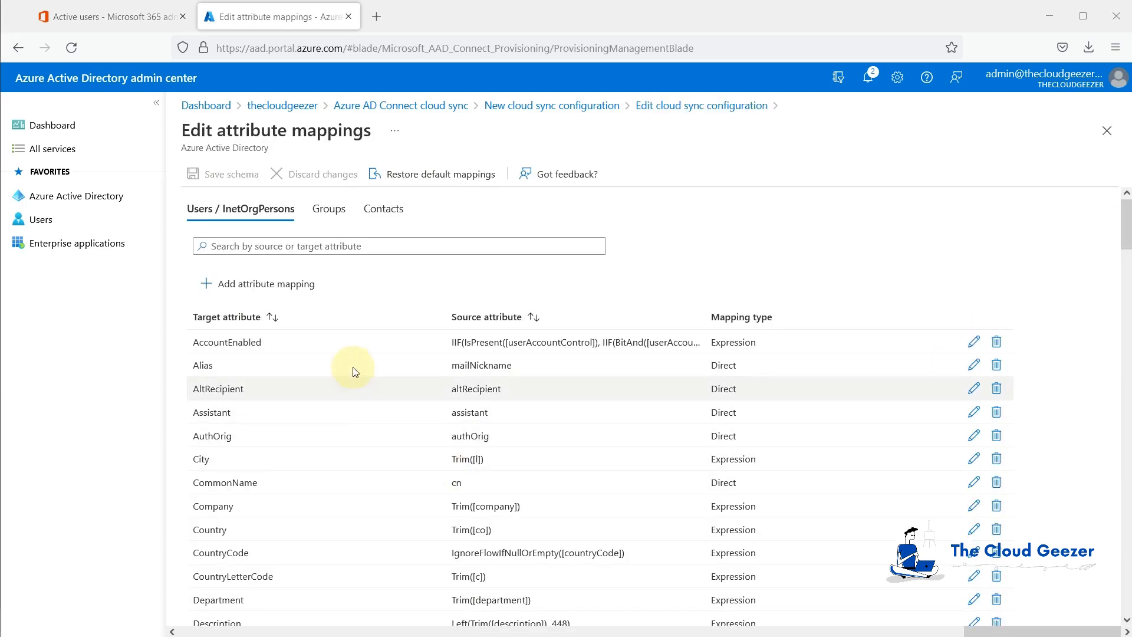
{"action": "scroll", "coordinate": [340, 435], "scroll_direction": "down", "scroll_amount": 2}
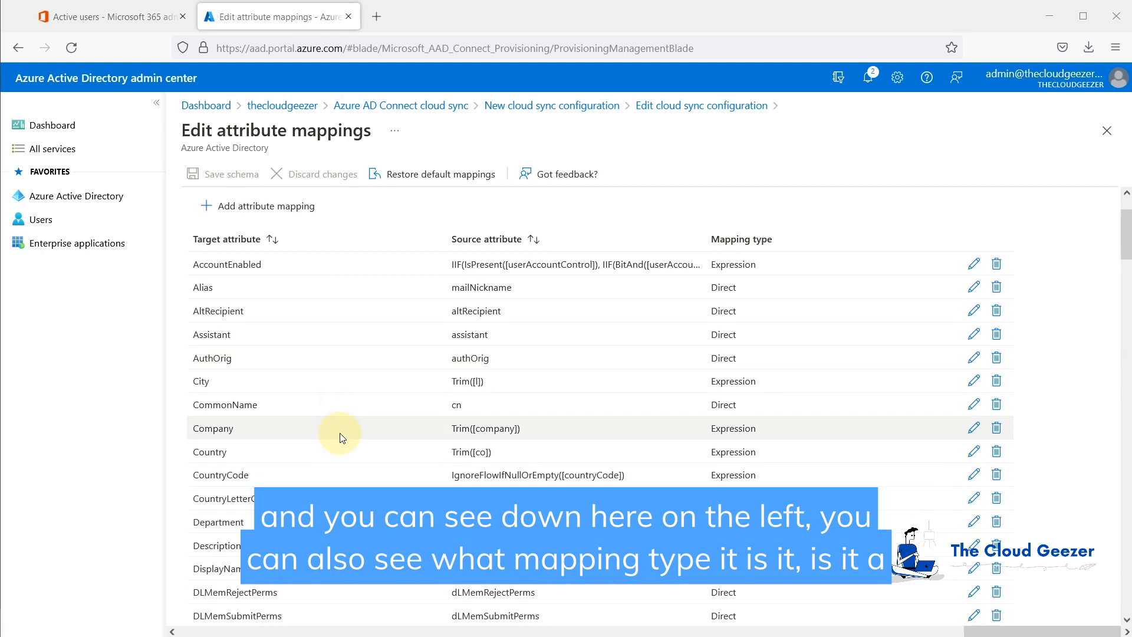
{"action": "scroll", "coordinate": [341, 437], "scroll_direction": "down", "scroll_amount": 2}
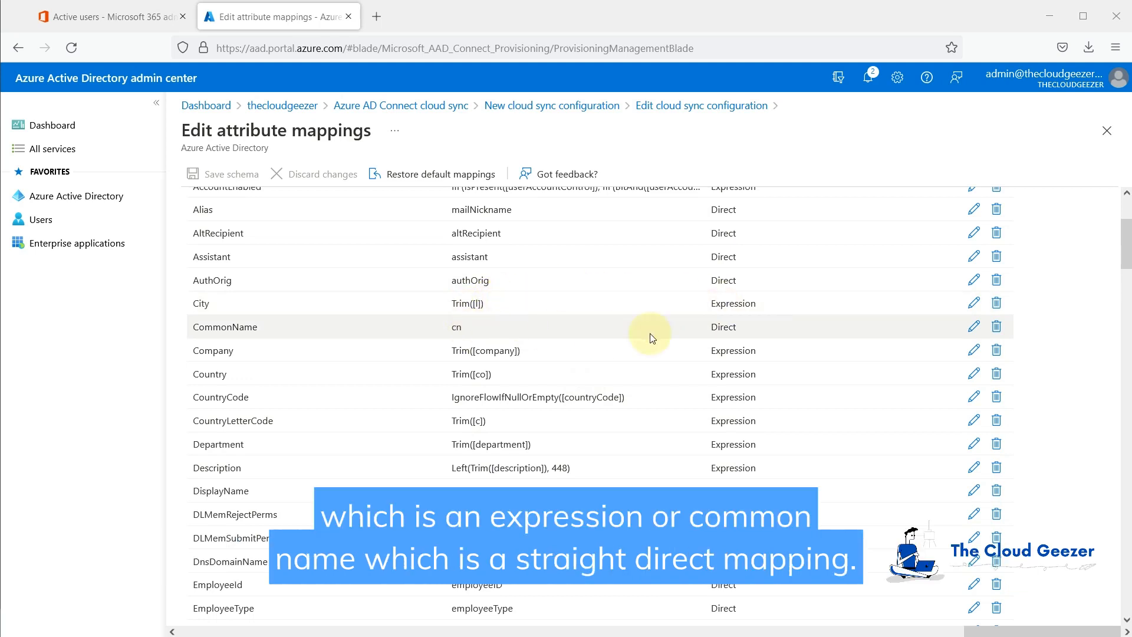
{"action": "scroll", "coordinate": [646, 373], "scroll_direction": "down", "scroll_amount": 2}
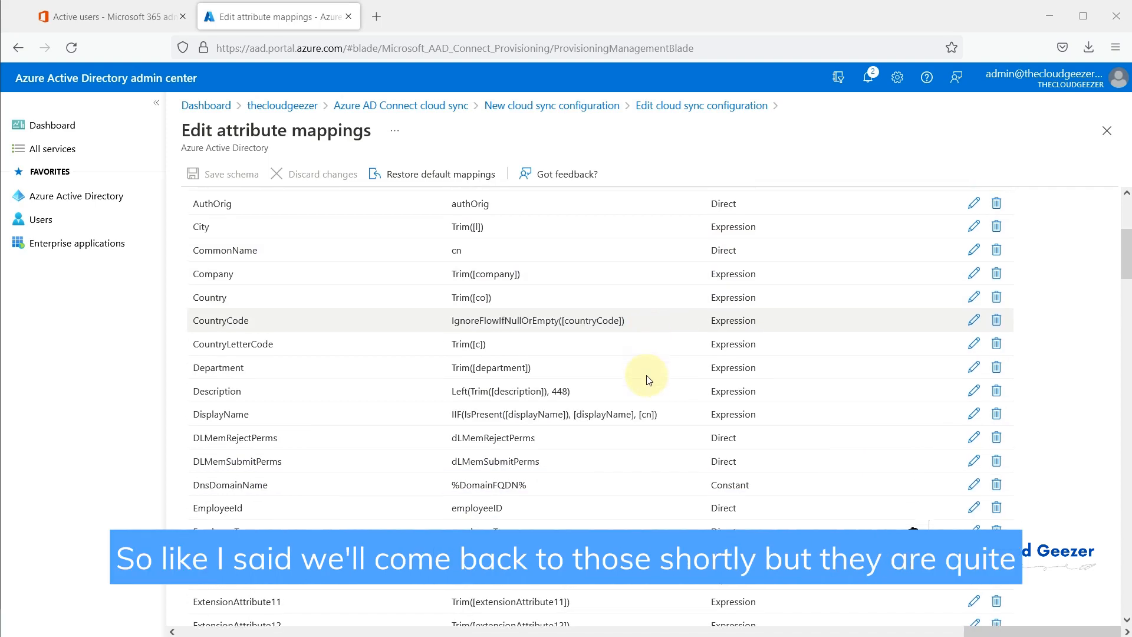
{"action": "scroll", "coordinate": [646, 376], "scroll_direction": "up", "scroll_amount": 5}
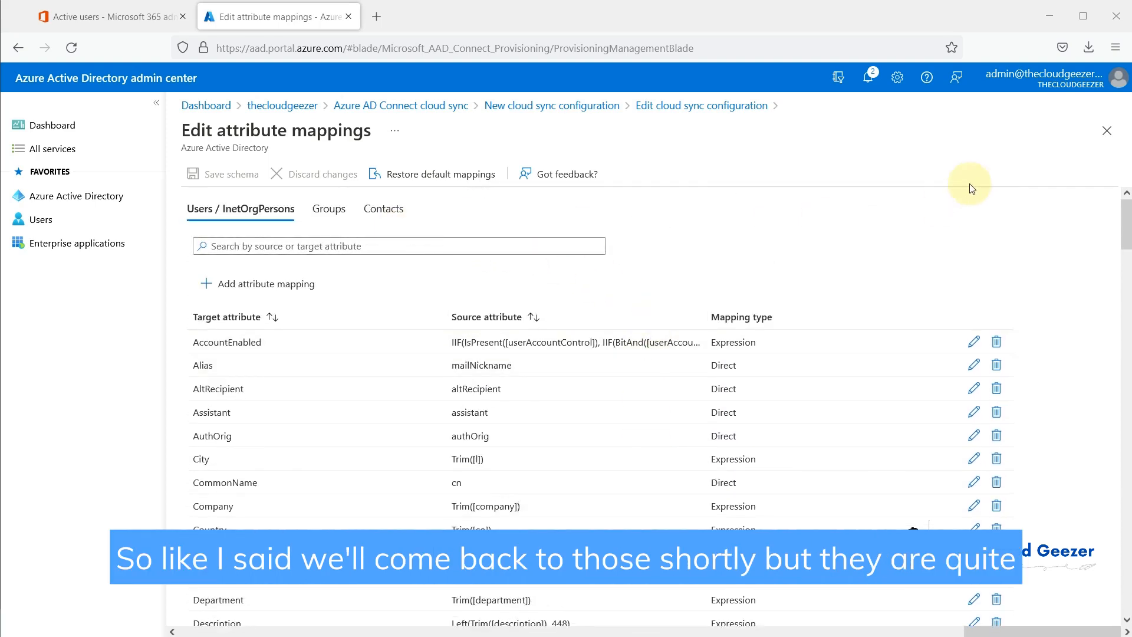
{"action": "left_click", "coordinate": [1108, 132]}
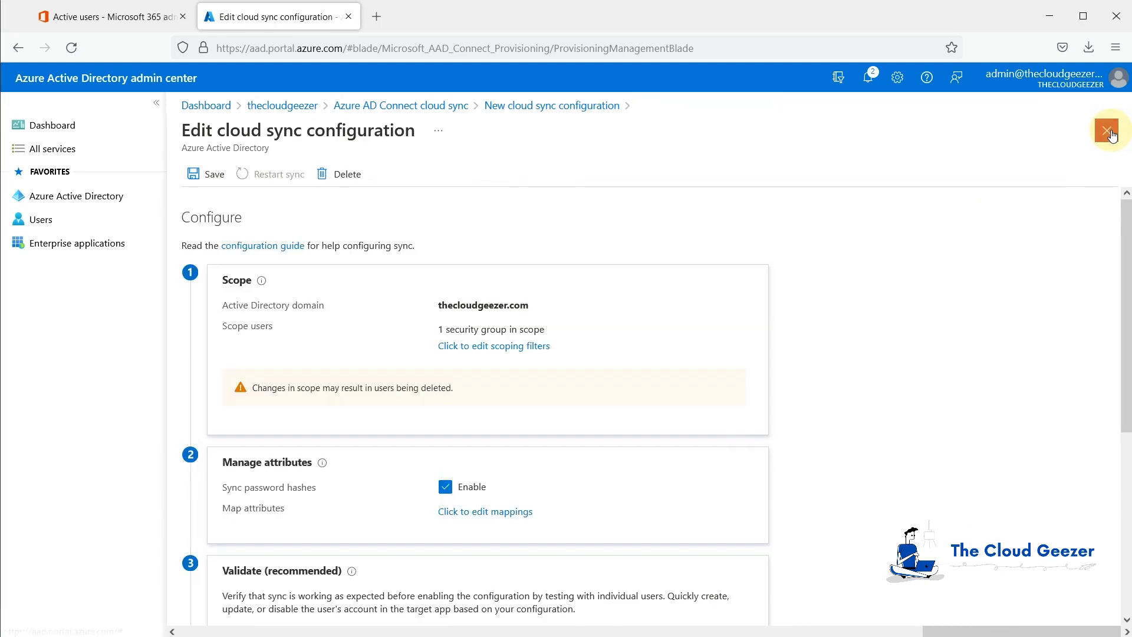
Step: Save the thecloudgeezer.com configuration with deployment enabled, confirming Yes and dismissing the success notice
{"action": "scroll", "coordinate": [729, 420], "scroll_direction": "down", "scroll_amount": 3}
{"action": "scroll", "coordinate": [729, 421], "scroll_direction": "down", "scroll_amount": 1}
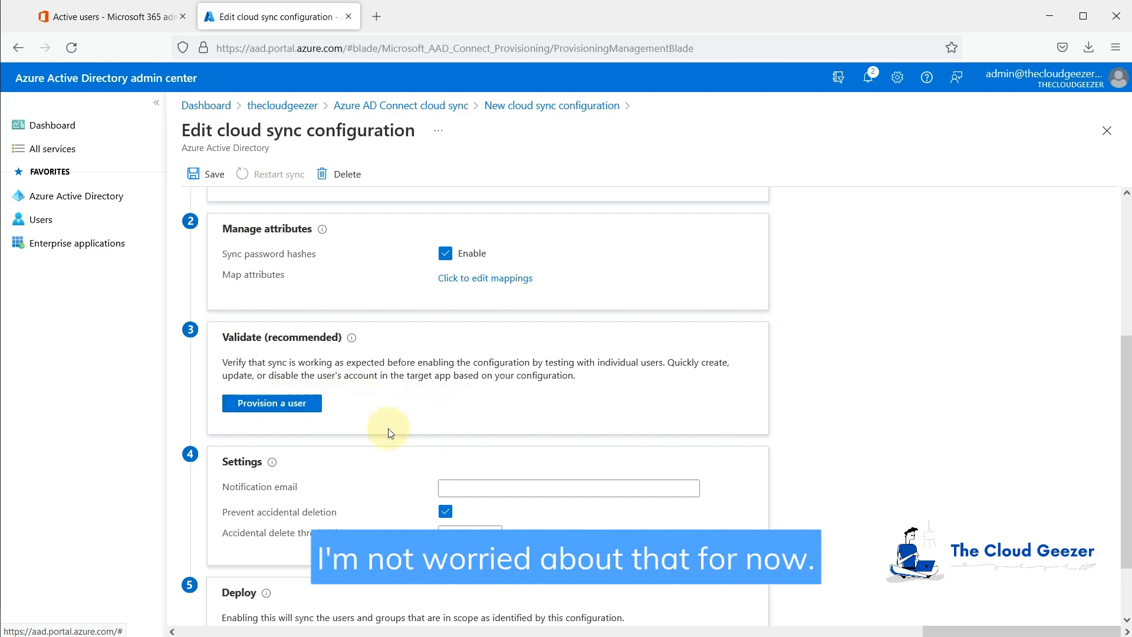
{"action": "scroll", "coordinate": [383, 428], "scroll_direction": "down", "scroll_amount": 2}
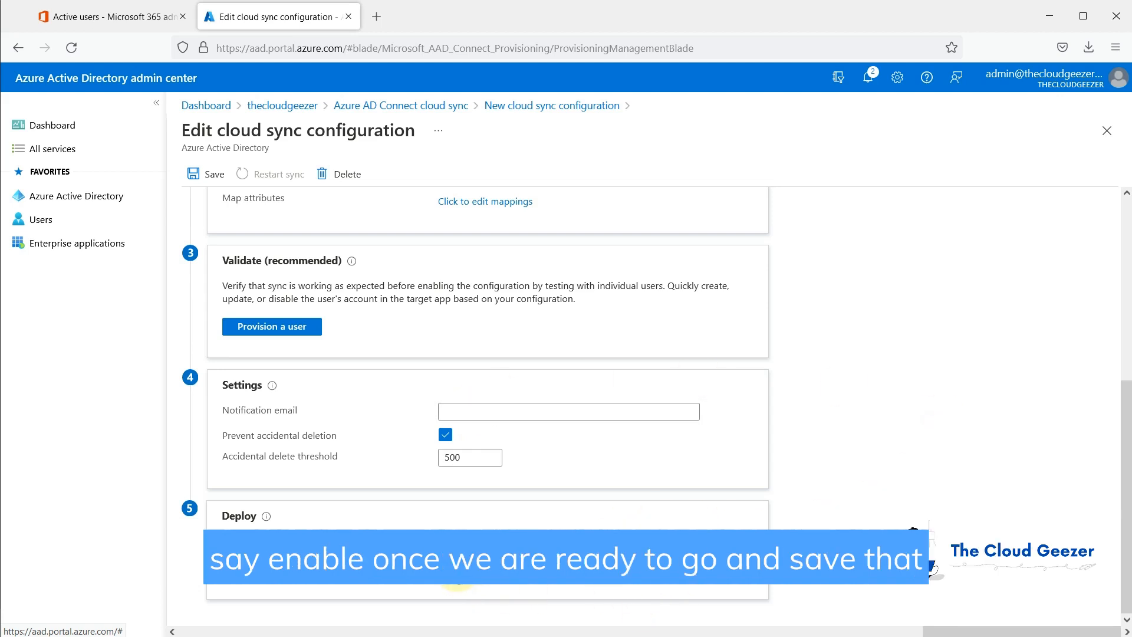
{"action": "left_click", "coordinate": [208, 176]}
{"action": "left_click", "coordinate": [200, 252]}
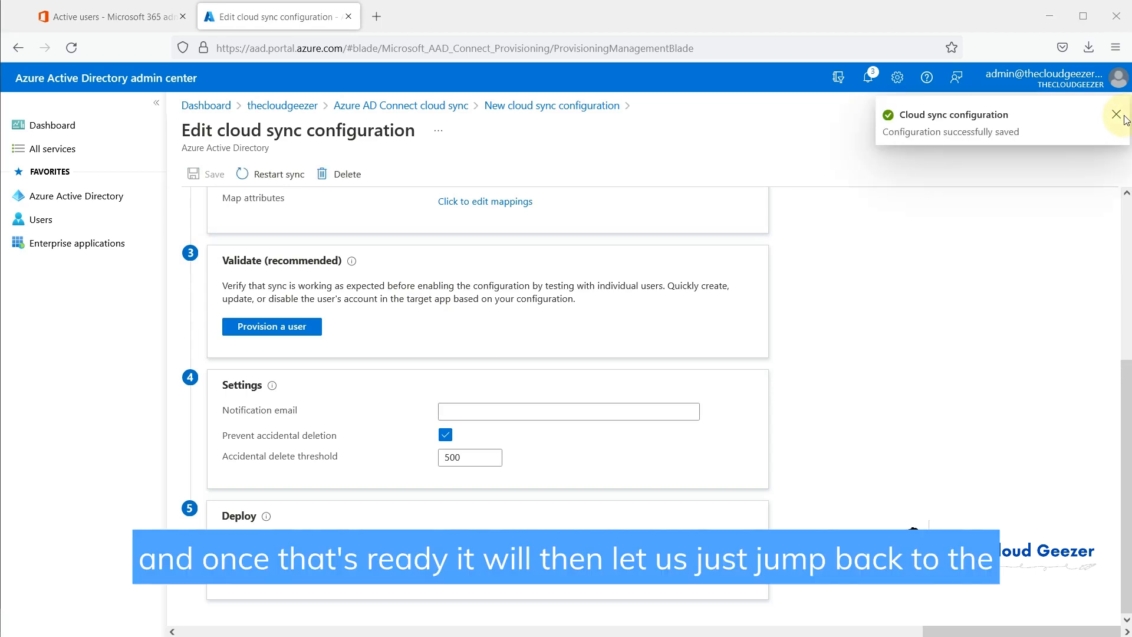
{"action": "left_click", "coordinate": [1117, 114]}
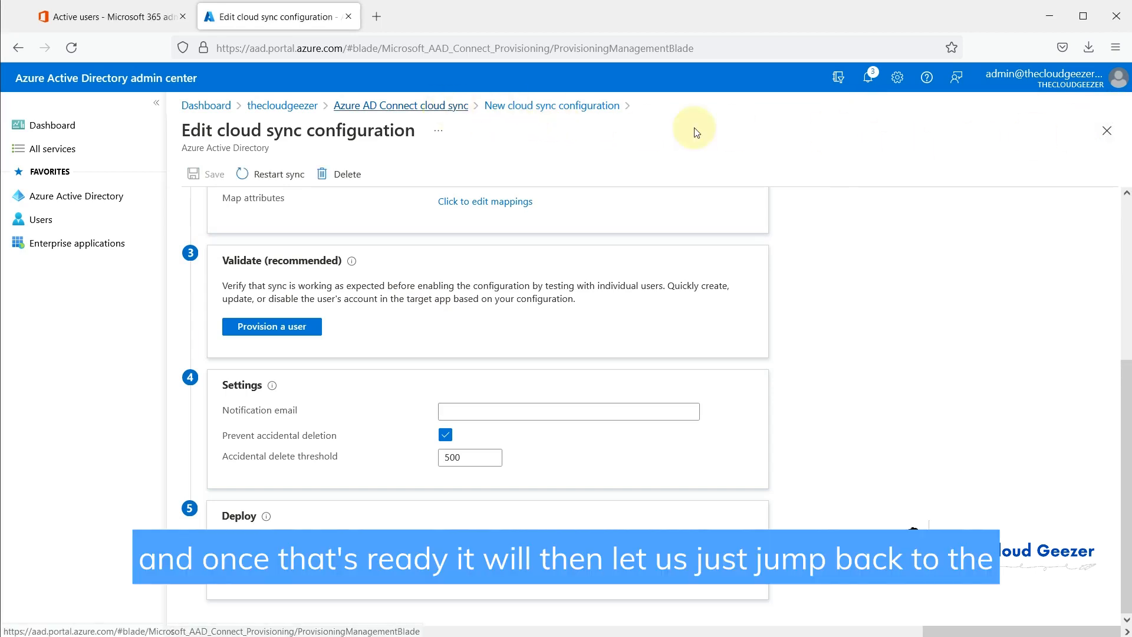
Step: Check the on-premises provisioning agents are active, then view the cloud sync provisioning logs
{"action": "left_click", "coordinate": [405, 105]}
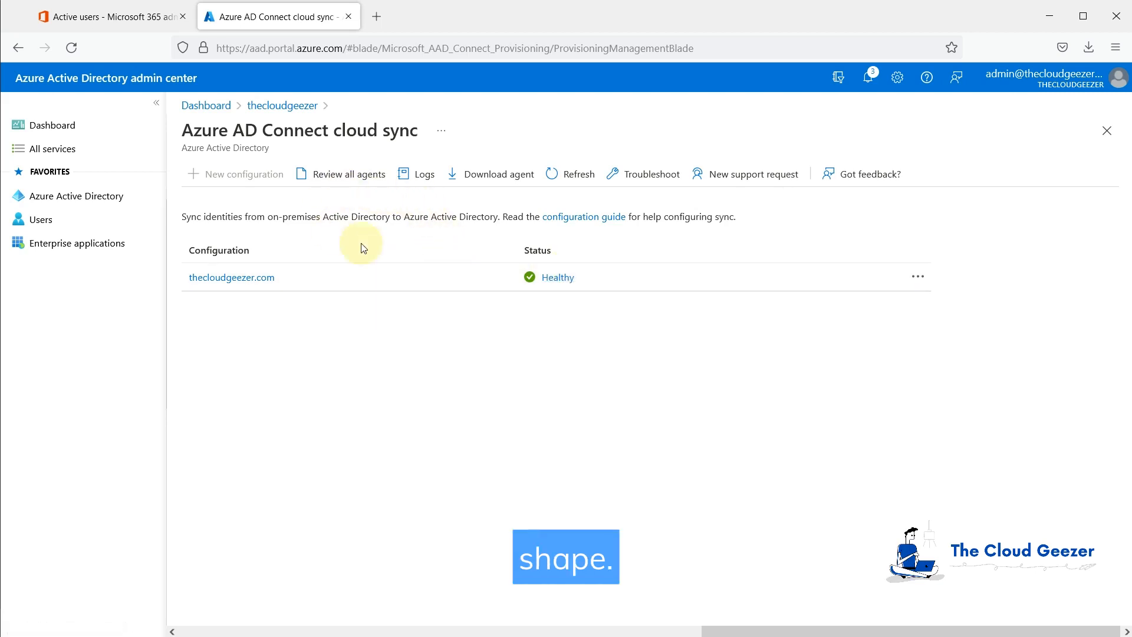
{"action": "left_click", "coordinate": [352, 176]}
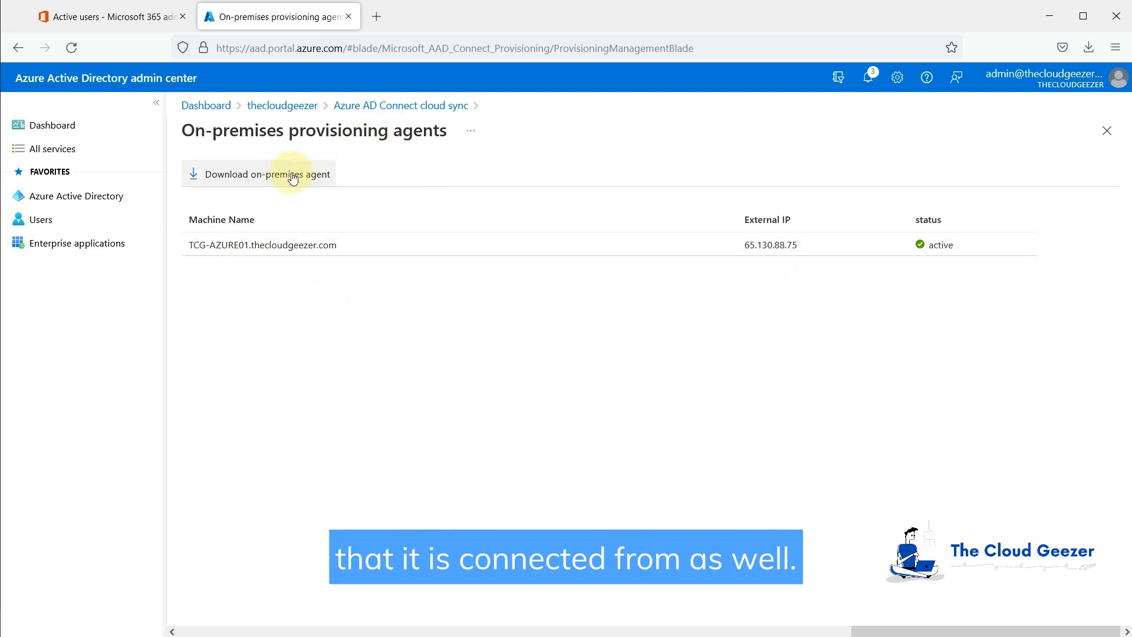
{"action": "left_click", "coordinate": [396, 106]}
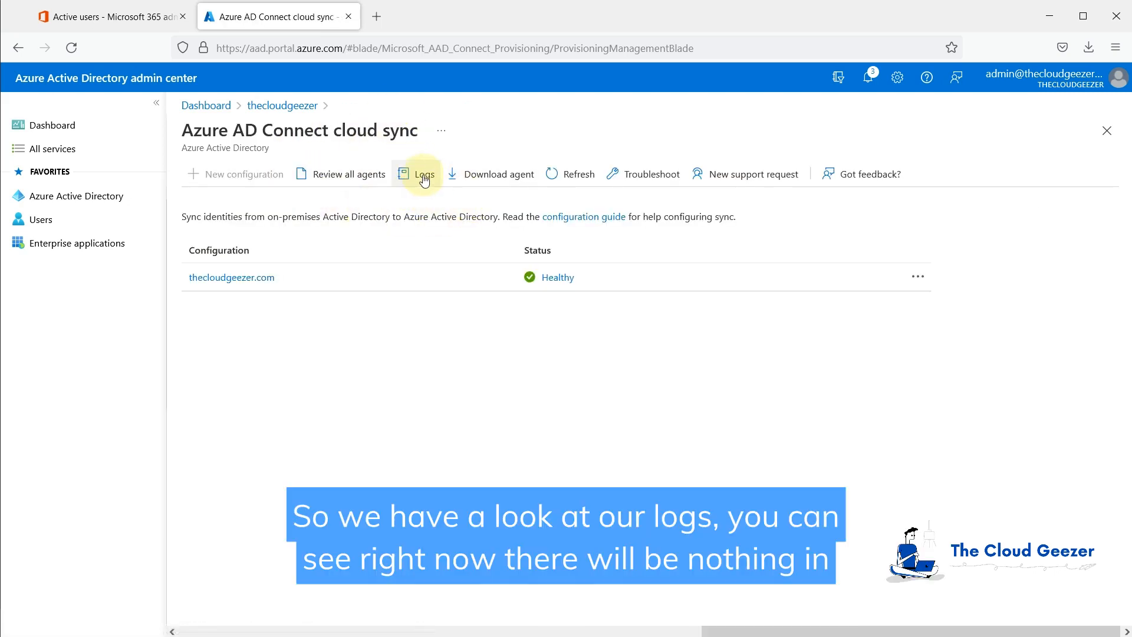
{"action": "left_click", "coordinate": [423, 176]}
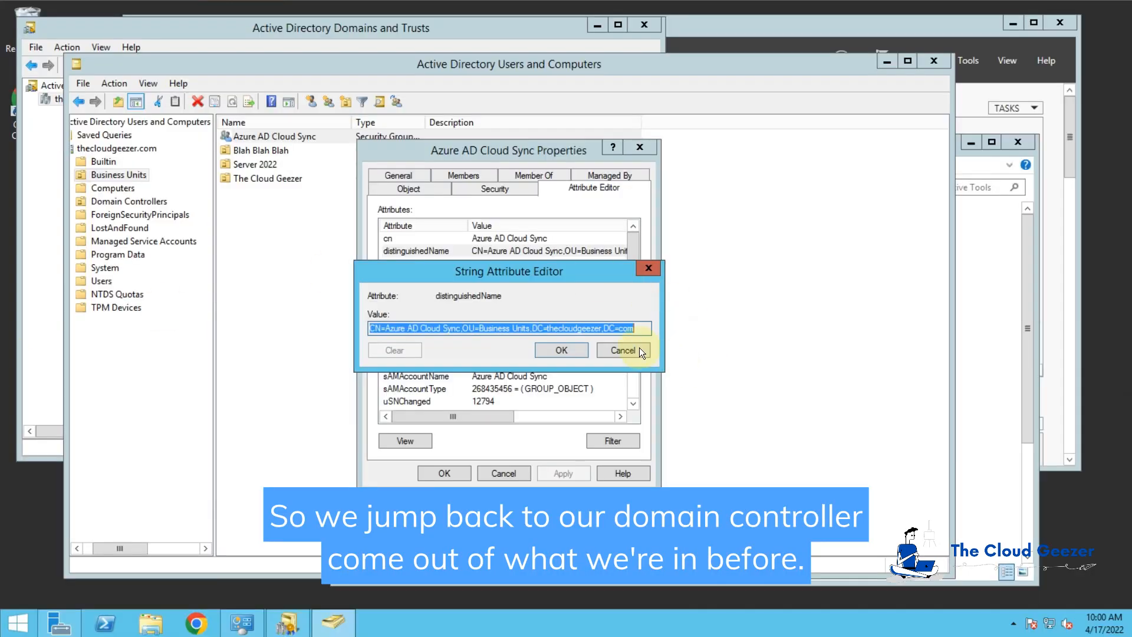
Step: Close the attribute dialogs and check the Azure AD Cloud Sync group's current members
{"action": "left_click", "coordinate": [640, 350]}
{"action": "left_click", "coordinate": [505, 475]}
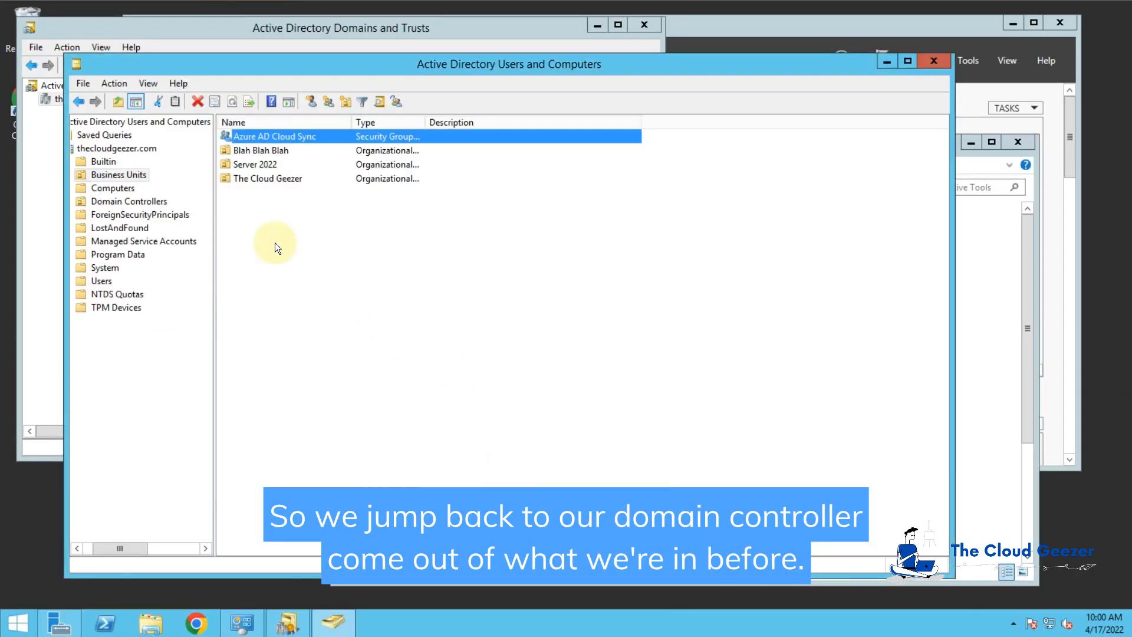
{"action": "double_click", "coordinate": [289, 137]}
{"action": "left_click", "coordinate": [454, 188]}
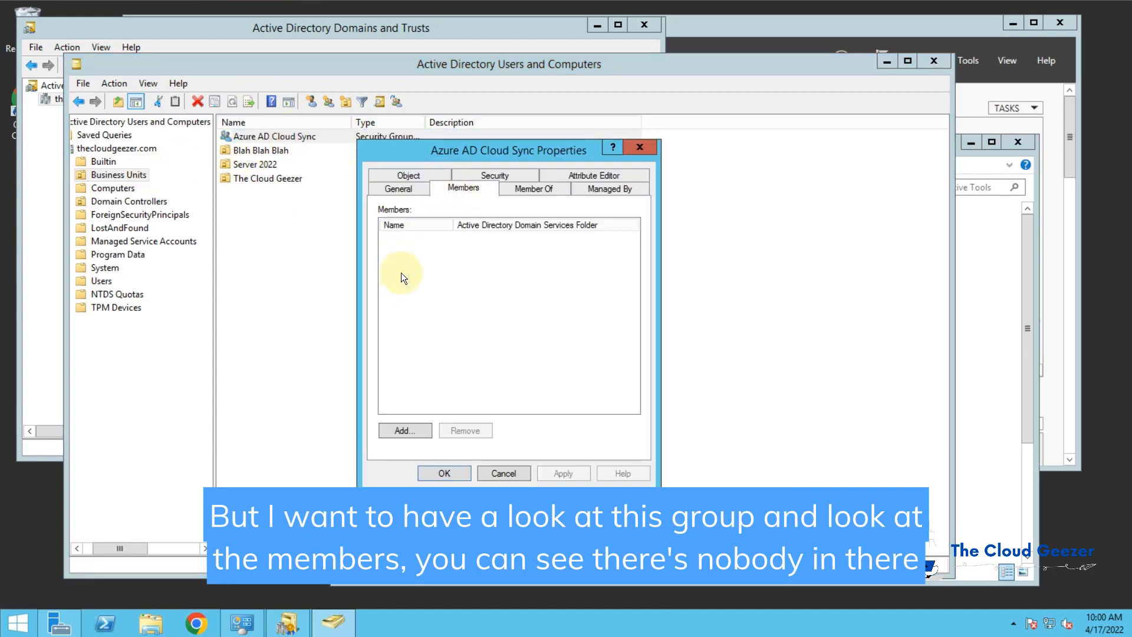
{"action": "left_click", "coordinate": [502, 473]}
Step: Open The Cloud Geezer > Users and choose Add to a group for the first user
{"action": "double_click", "coordinate": [254, 178]}
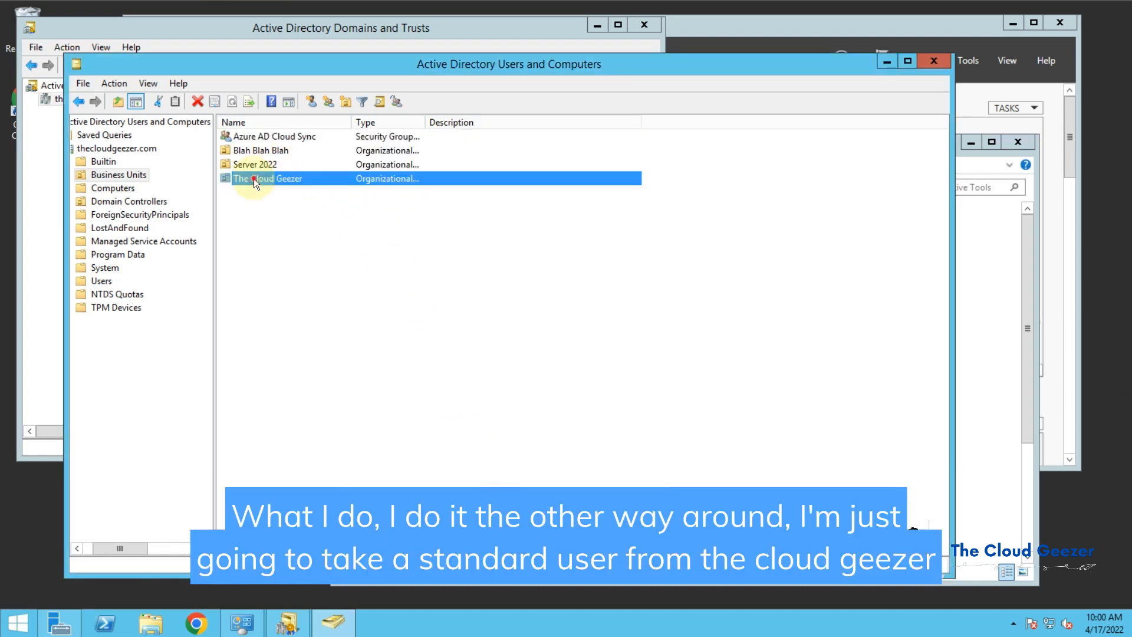
{"action": "double_click", "coordinate": [243, 138]}
{"action": "left_click", "coordinate": [125, 228]}
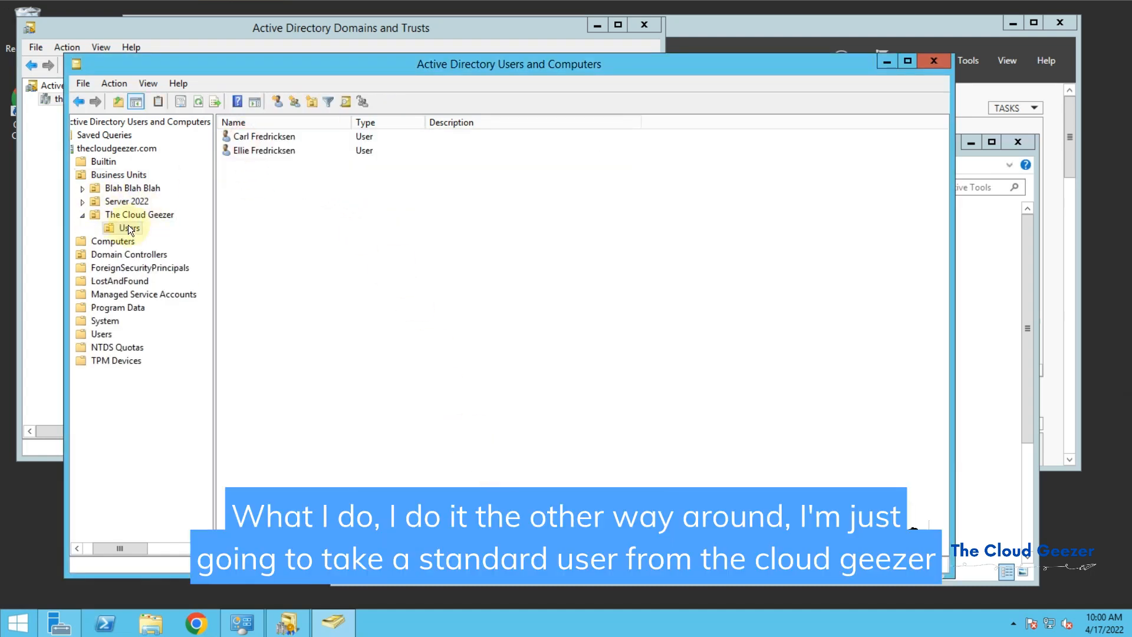
{"action": "left_click", "coordinate": [259, 136]}
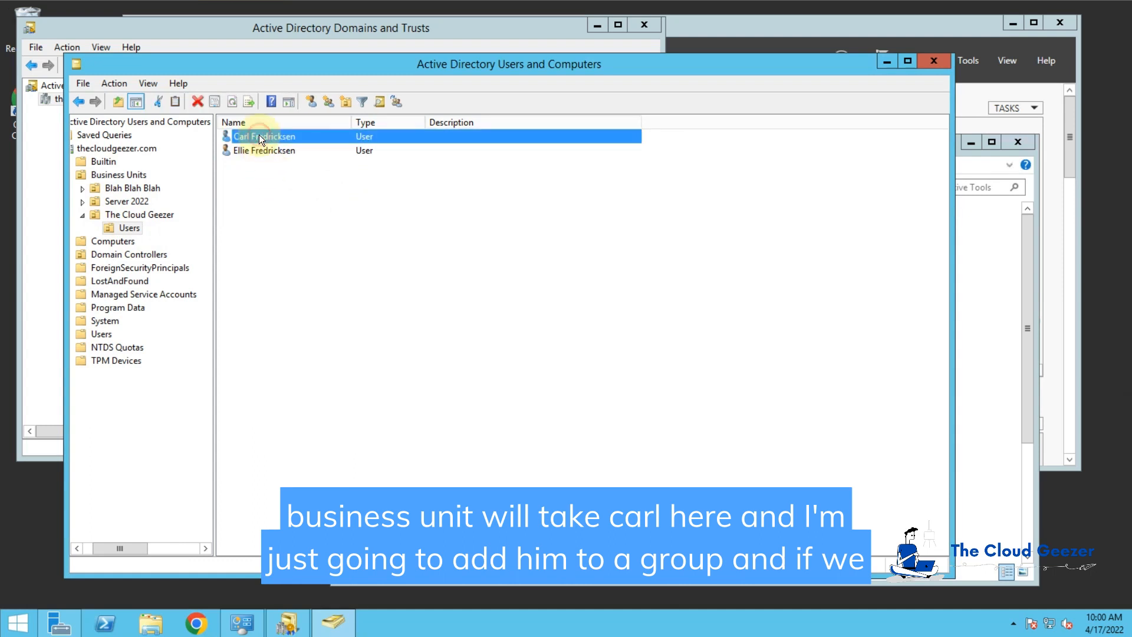
{"action": "right_click", "coordinate": [259, 134]}
{"action": "left_click", "coordinate": [303, 163]}
Step: Find Azure AD Cloud Sync through Advanced > Find Now and add the user to it
{"action": "type", "text": "ad sync"}
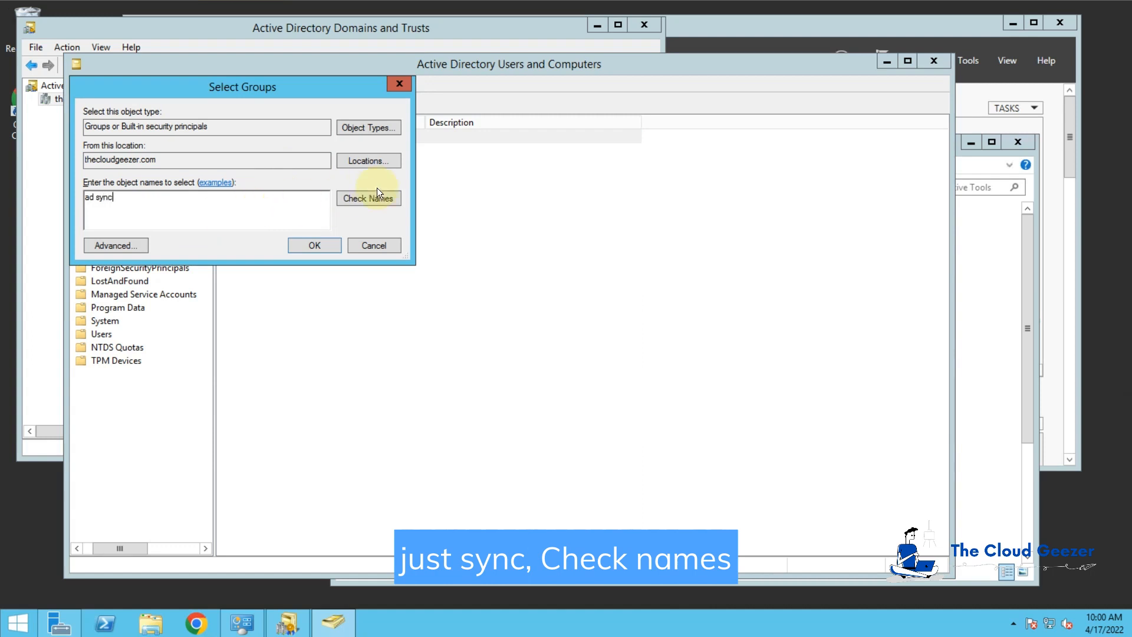
{"action": "left_click", "coordinate": [377, 194]}
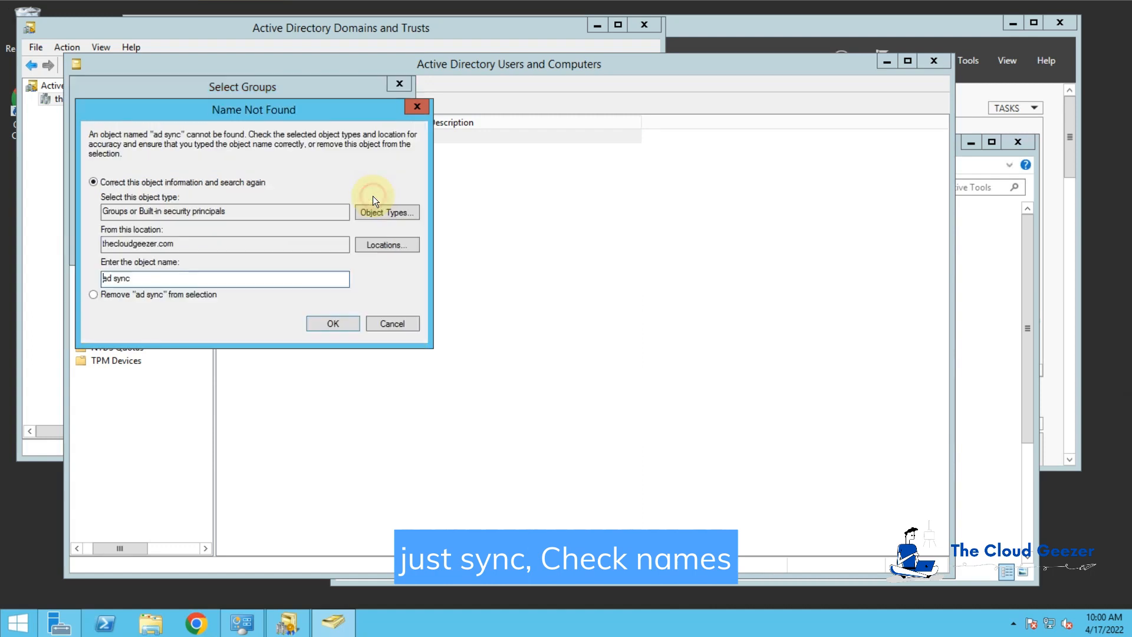
{"action": "left_click", "coordinate": [403, 324]}
{"action": "left_click", "coordinate": [122, 245]}
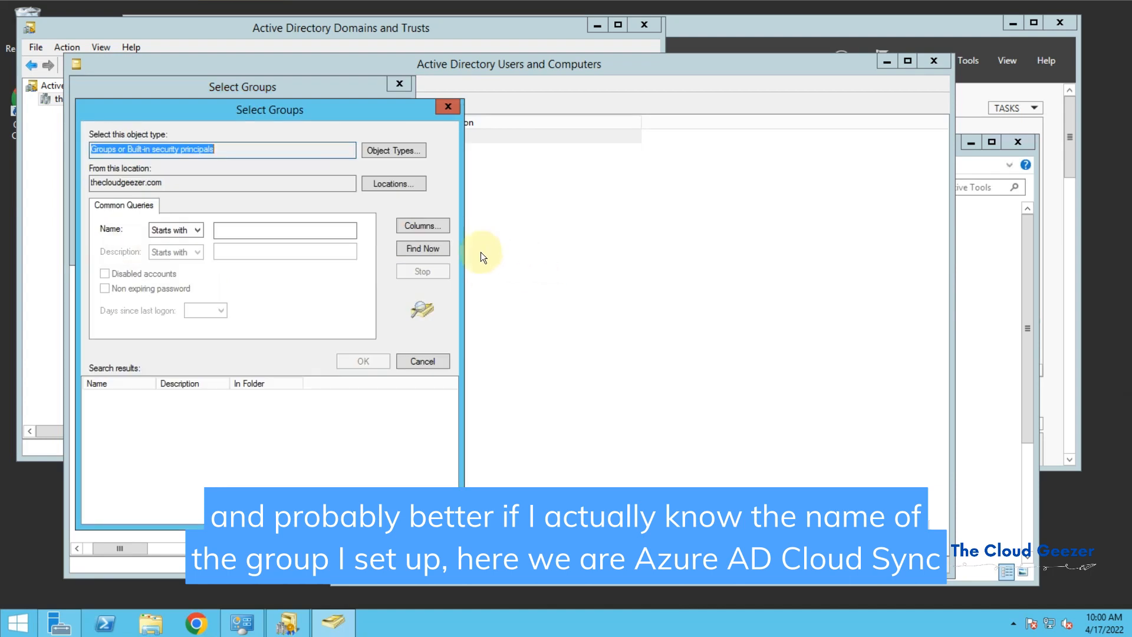
{"action": "left_click", "coordinate": [435, 249]}
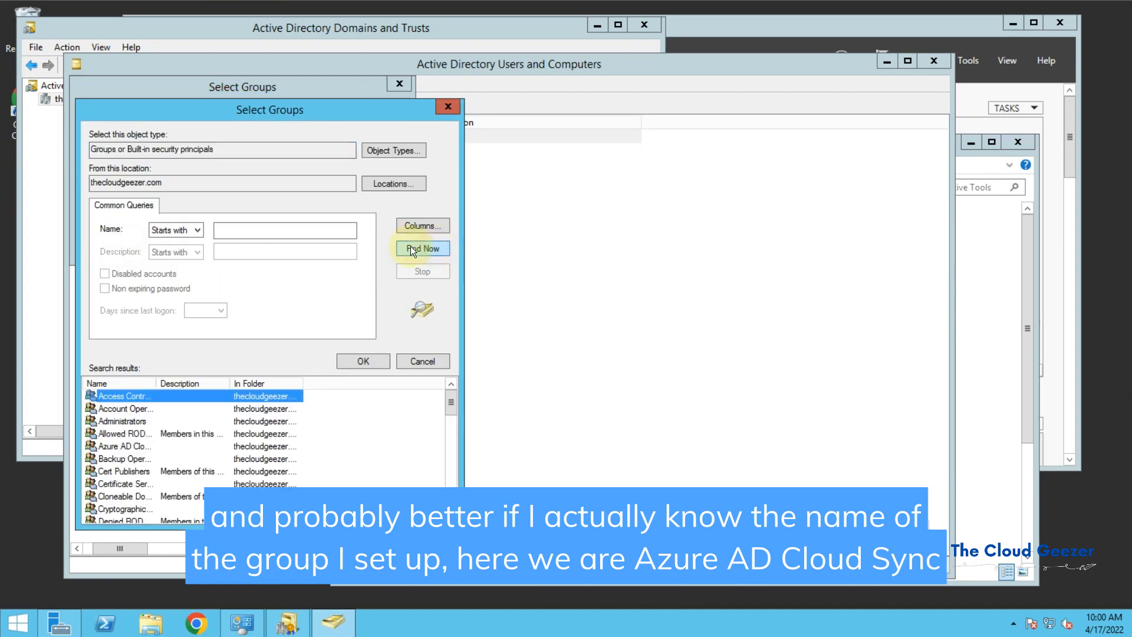
{"action": "left_click", "coordinate": [137, 446]}
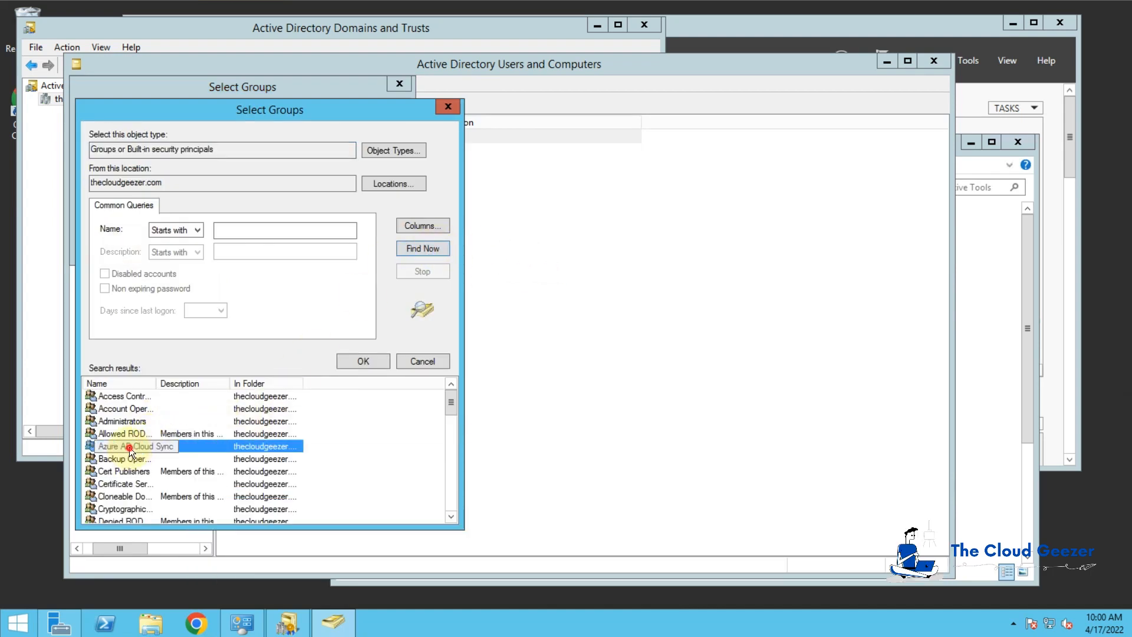
{"action": "double_click", "coordinate": [129, 448]}
{"action": "left_click_drag", "start_coordinate": [116, 198], "coordinate": [29, 190]}
{"action": "key", "text": "Delete"}
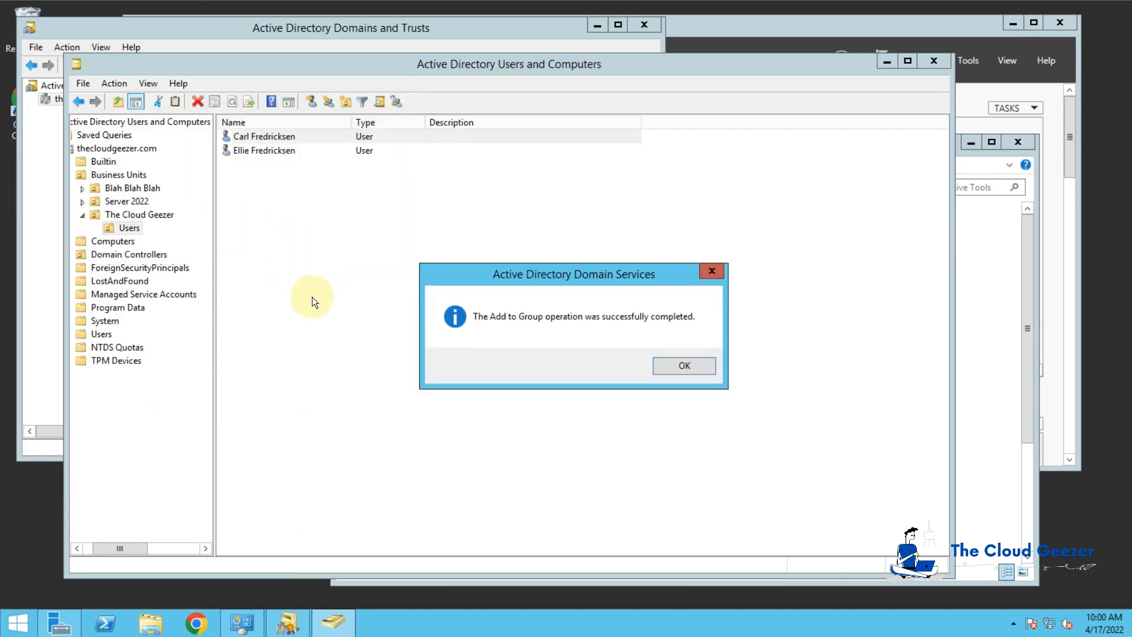
{"action": "left_click", "coordinate": [685, 365]}
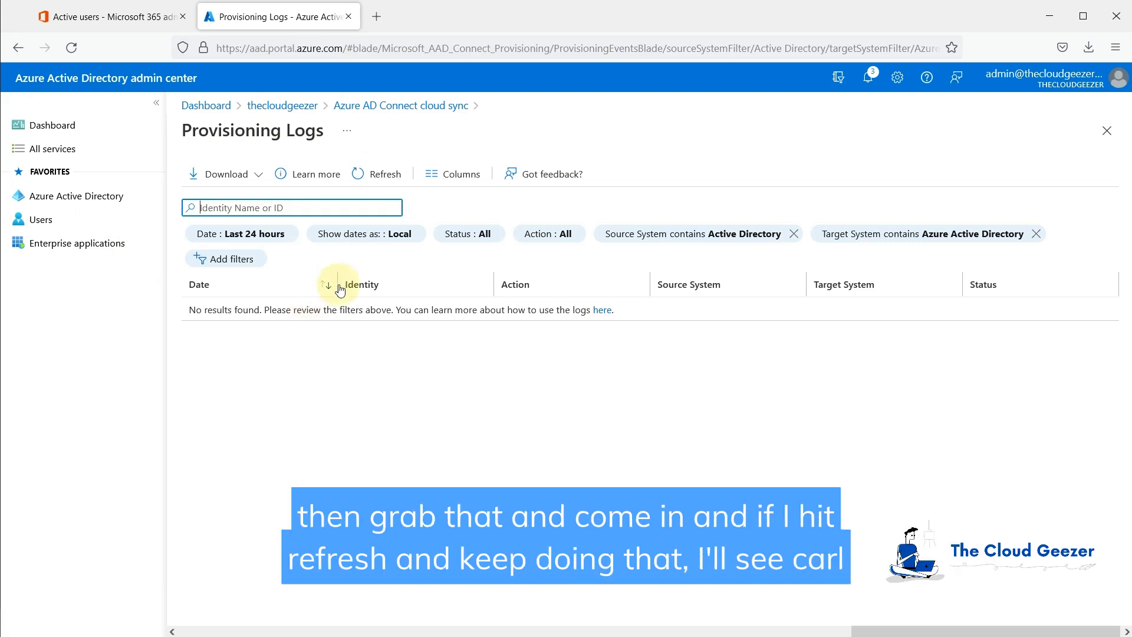
Step: Refresh the provisioning logs, then run Restart sync on the thecloudgeezer.com configuration
{"action": "left_click", "coordinate": [381, 178]}
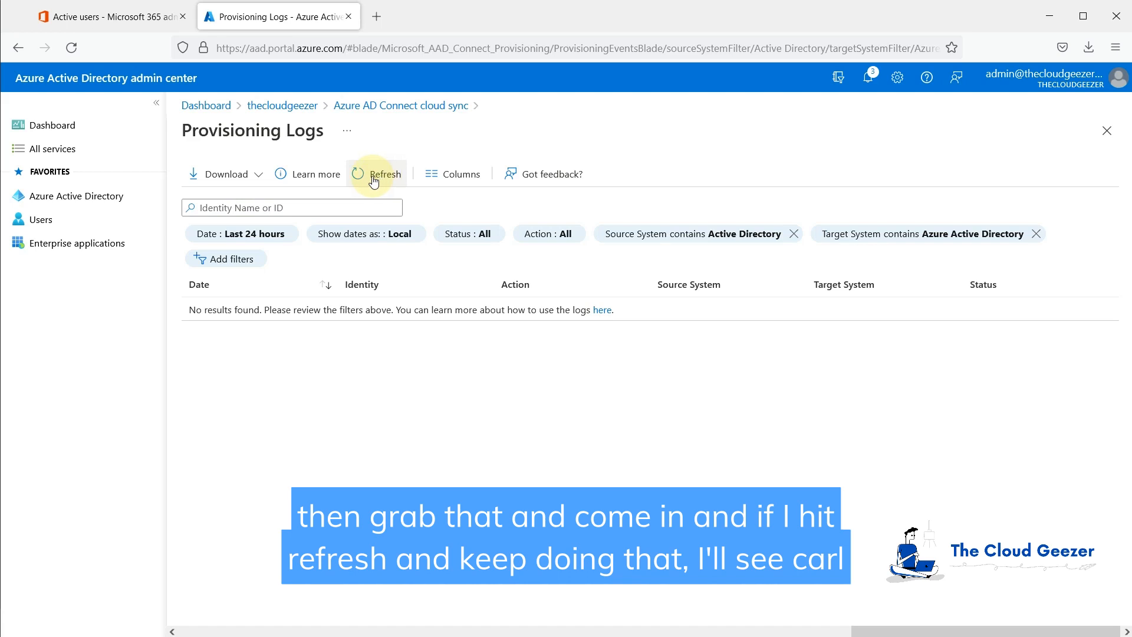
{"action": "left_click", "coordinate": [394, 106]}
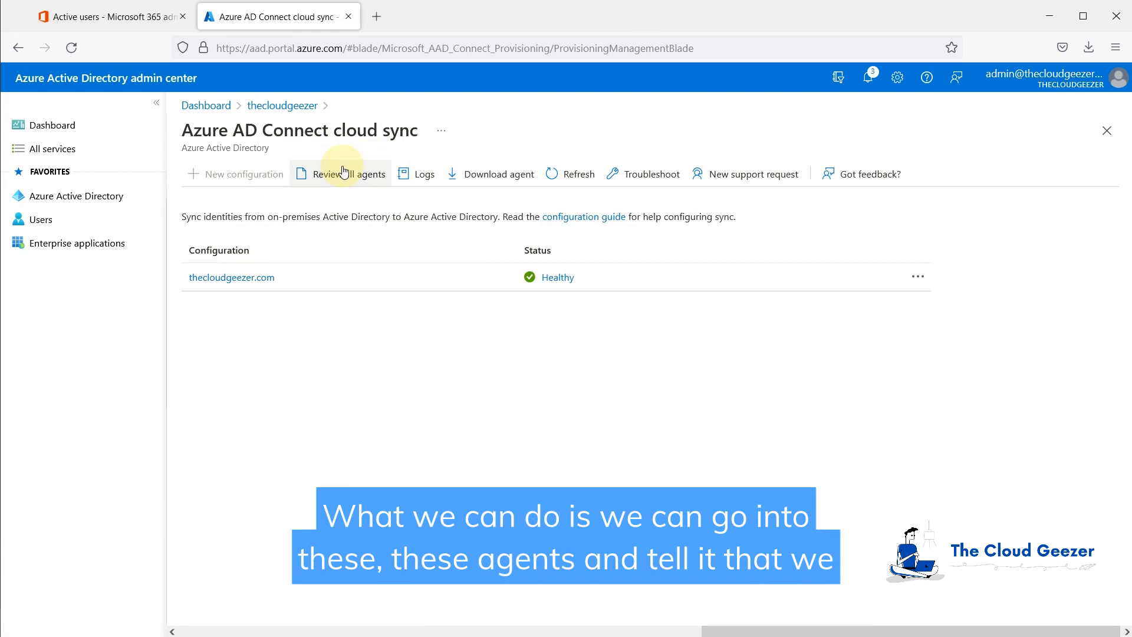
{"action": "left_click", "coordinate": [227, 279]}
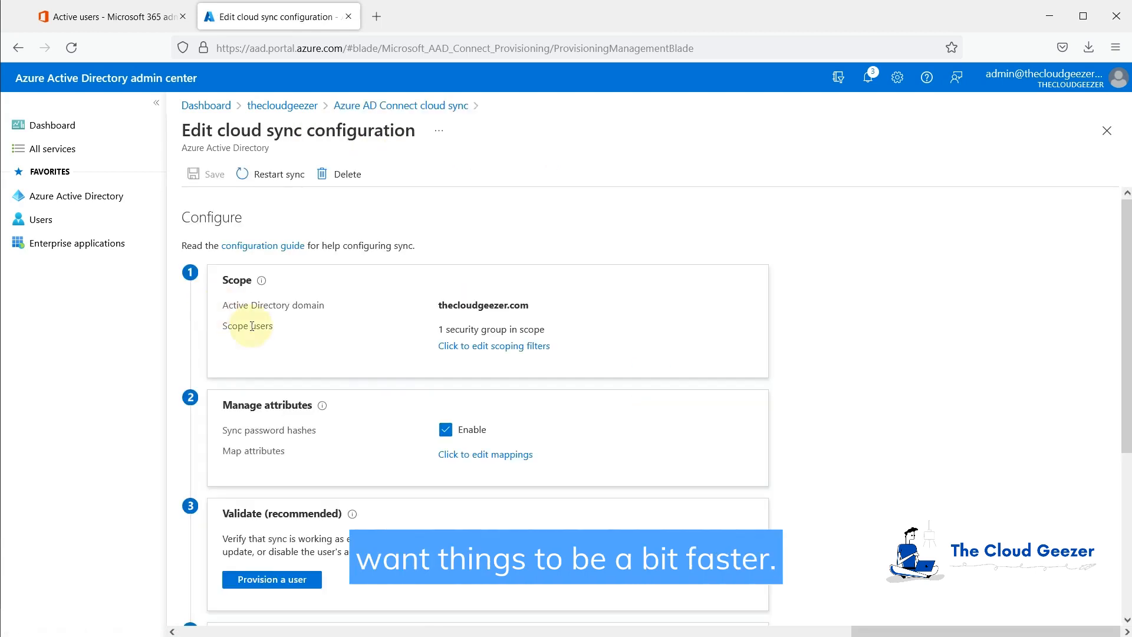
{"action": "left_click", "coordinate": [270, 174]}
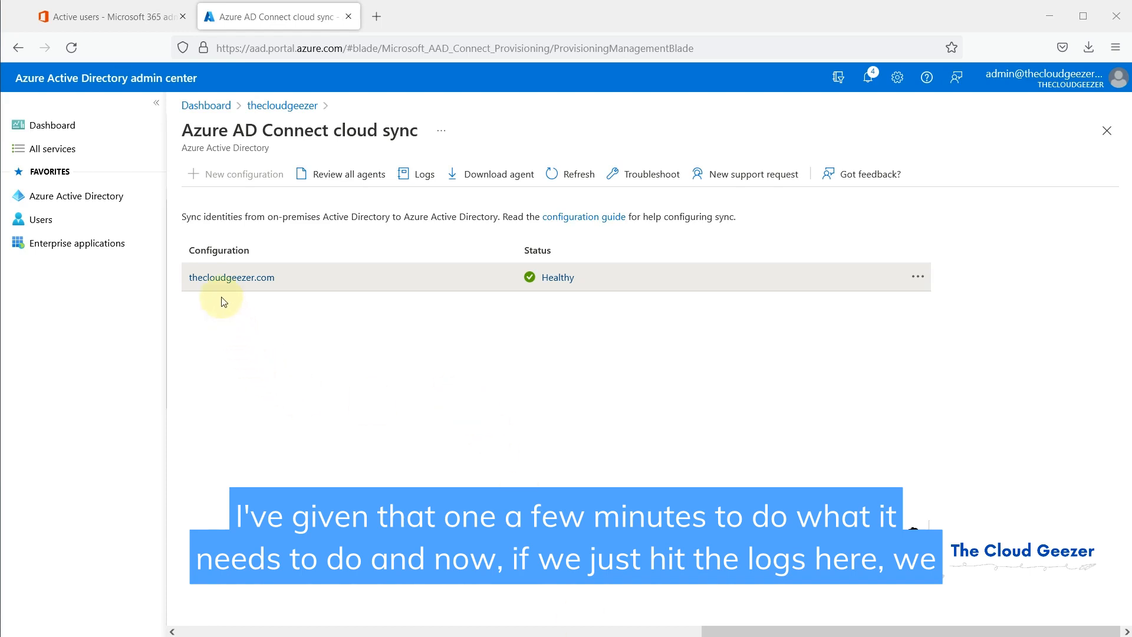
Step: Inspect the latest update entry's modified properties and provisioning steps in the provisioning logs
{"action": "left_click", "coordinate": [422, 175]}
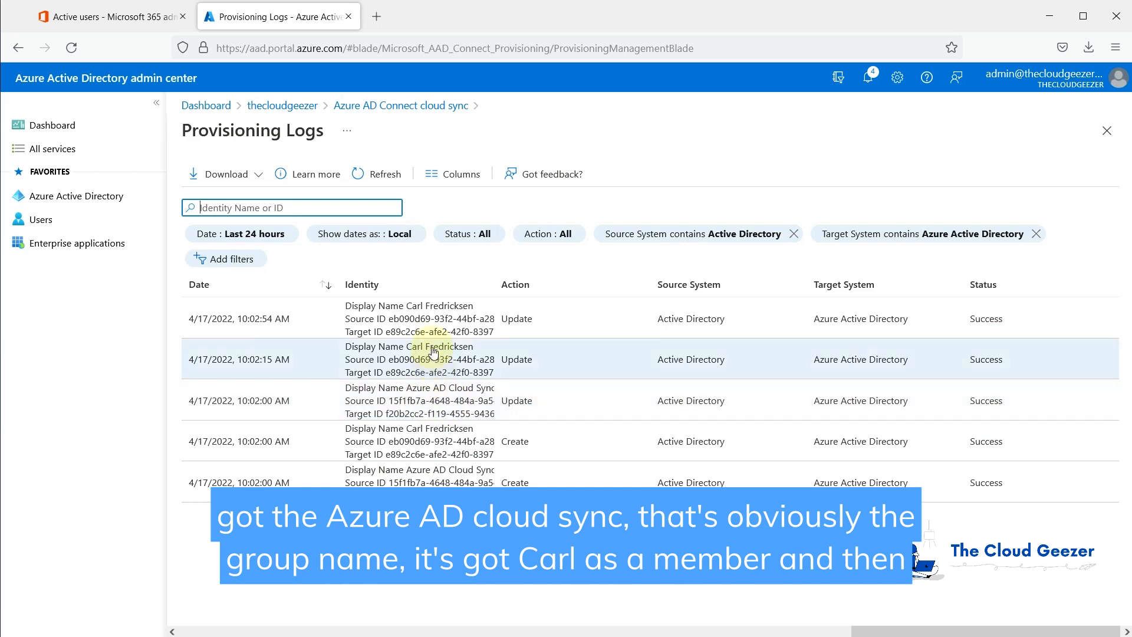
{"action": "left_click", "coordinate": [428, 313]}
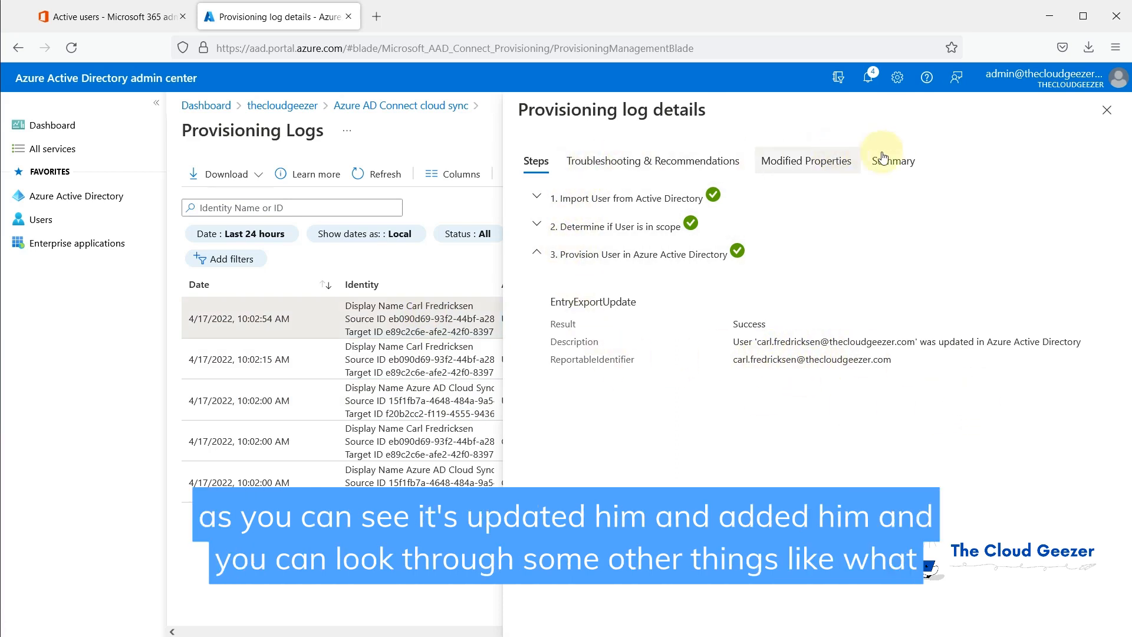
{"action": "left_click", "coordinate": [809, 159]}
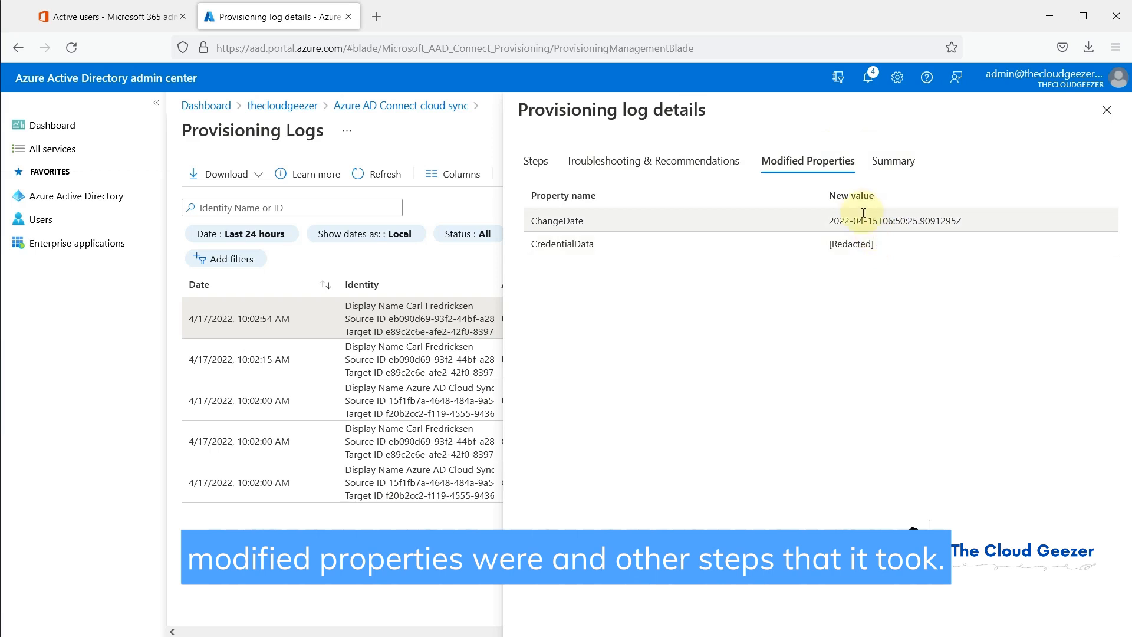
{"action": "left_click", "coordinate": [535, 161]}
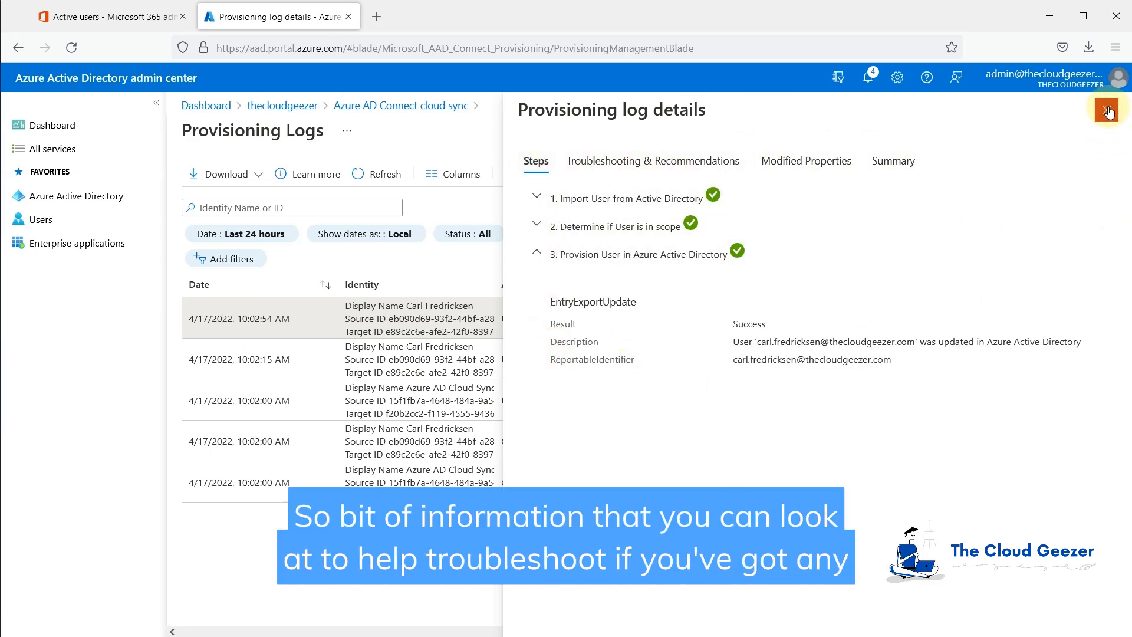
{"action": "left_click", "coordinate": [1108, 111]}
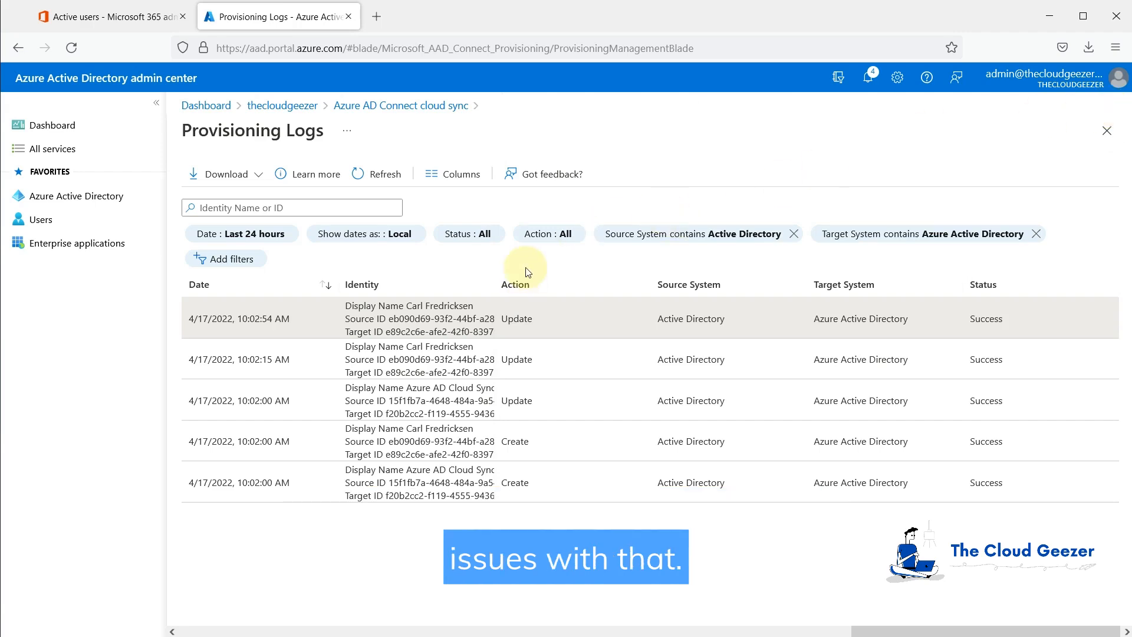
Step: Refresh the Microsoft 365 Active users list to look for the newly synced user
{"action": "left_click", "coordinate": [112, 19]}
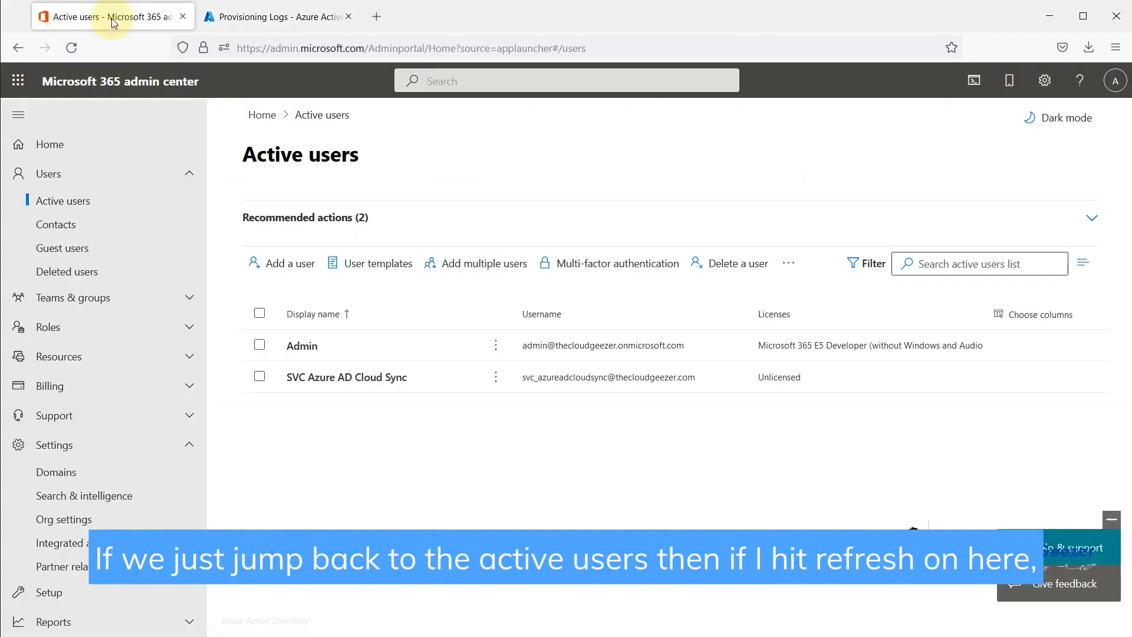
{"action": "left_click", "coordinate": [789, 263]}
{"action": "left_click", "coordinate": [808, 292]}
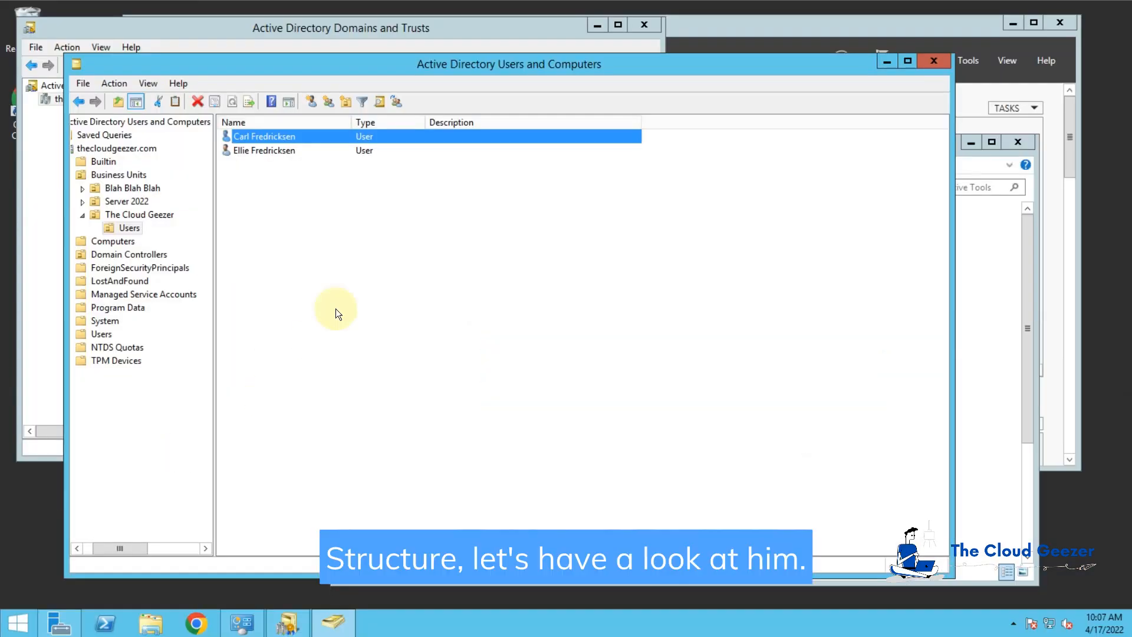
{"action": "double_click", "coordinate": [285, 135]}
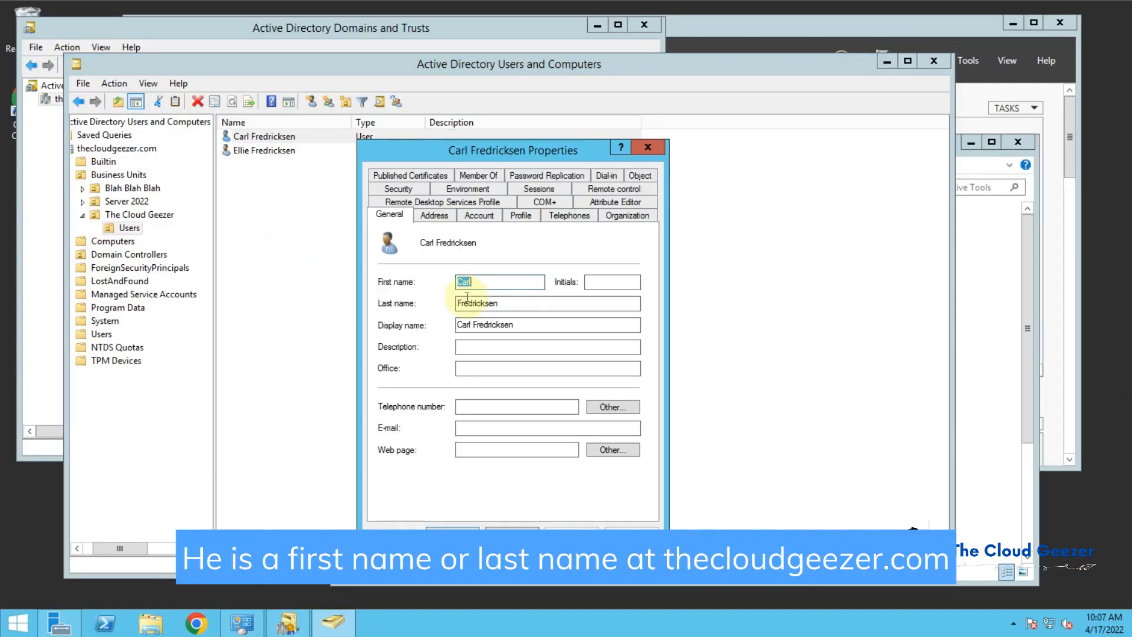
{"action": "left_click", "coordinate": [478, 216]}
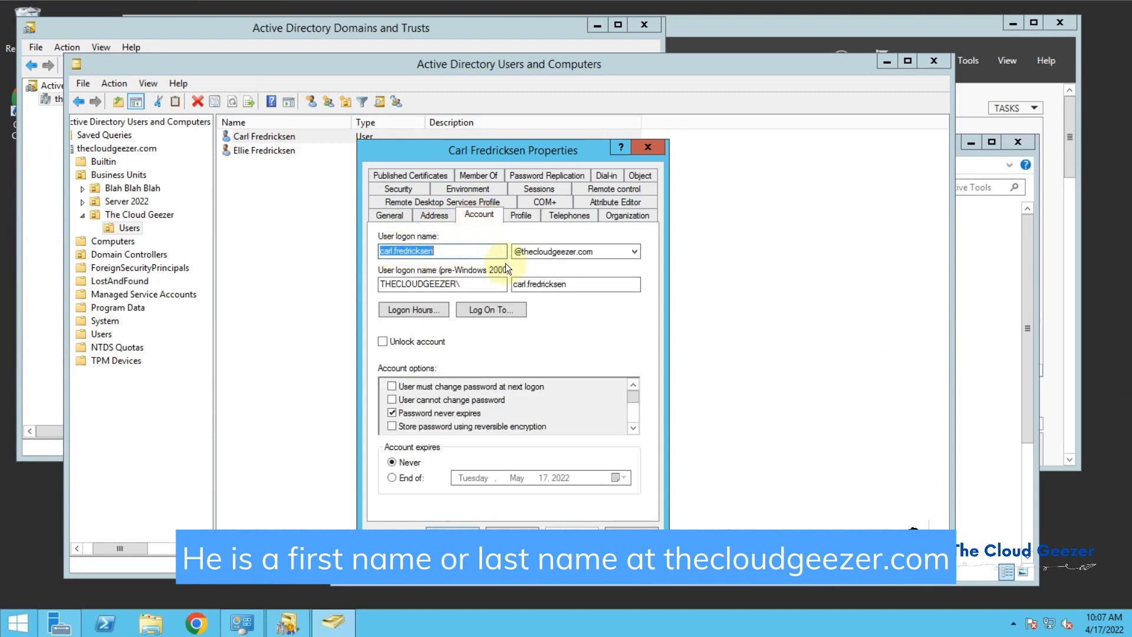
{"action": "left_click", "coordinate": [513, 527]}
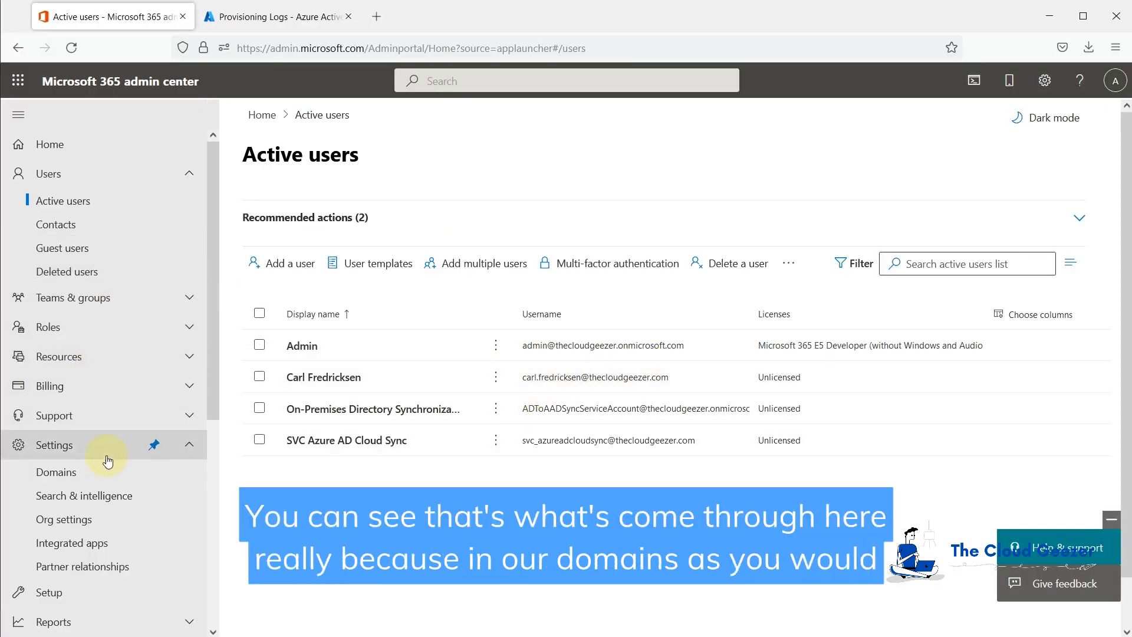
Step: Open the Domains page under Settings
{"action": "left_click", "coordinate": [90, 473]}
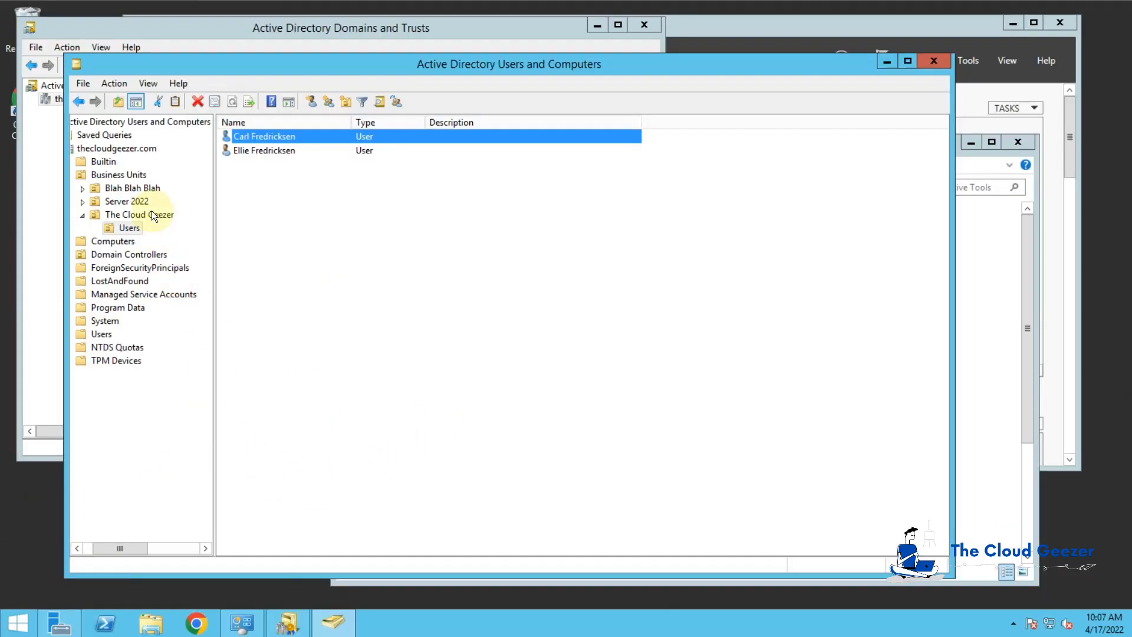
Step: Check the Blah Blah Blah user's logon domain, then list Server 2022's Users container
{"action": "left_click", "coordinate": [83, 188]}
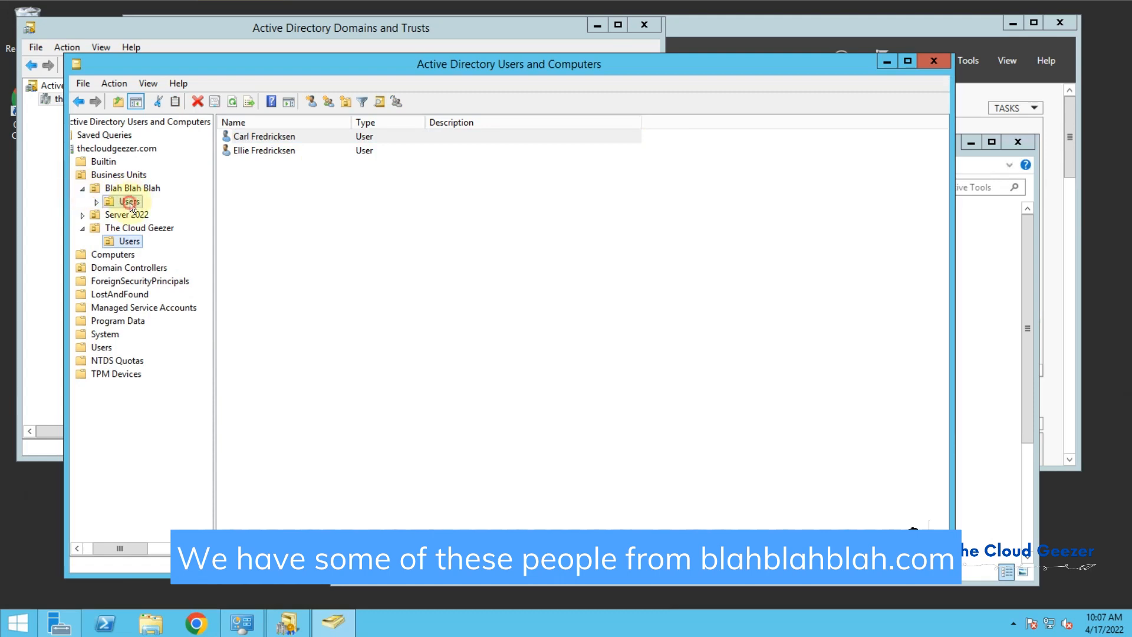
{"action": "left_click", "coordinate": [128, 201]}
{"action": "double_click", "coordinate": [270, 136]}
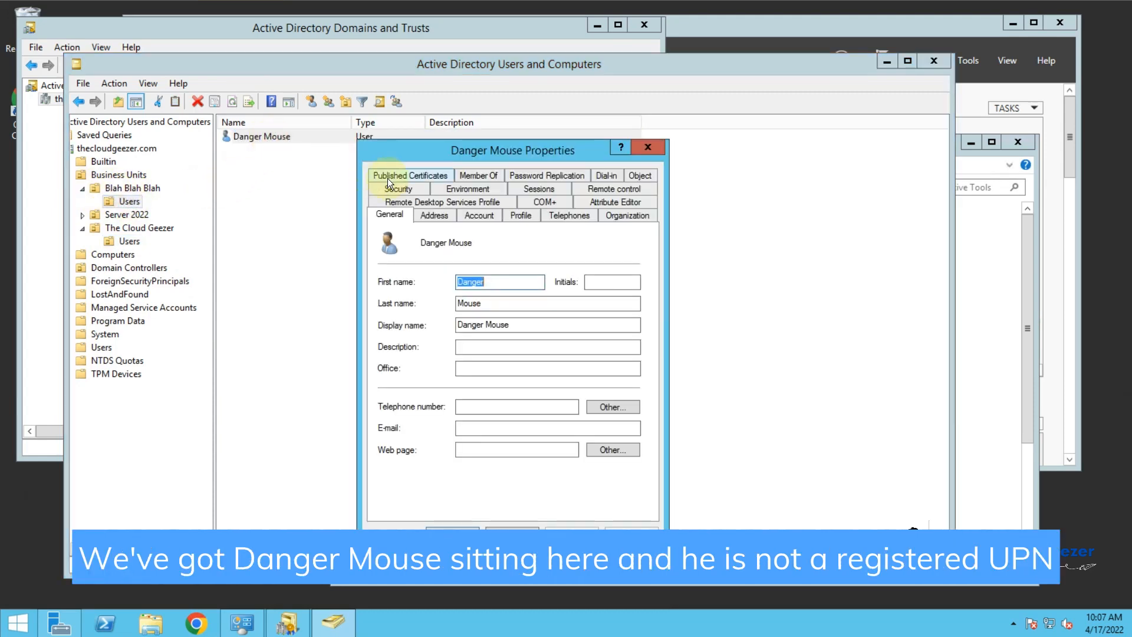
{"action": "left_click", "coordinate": [486, 215]}
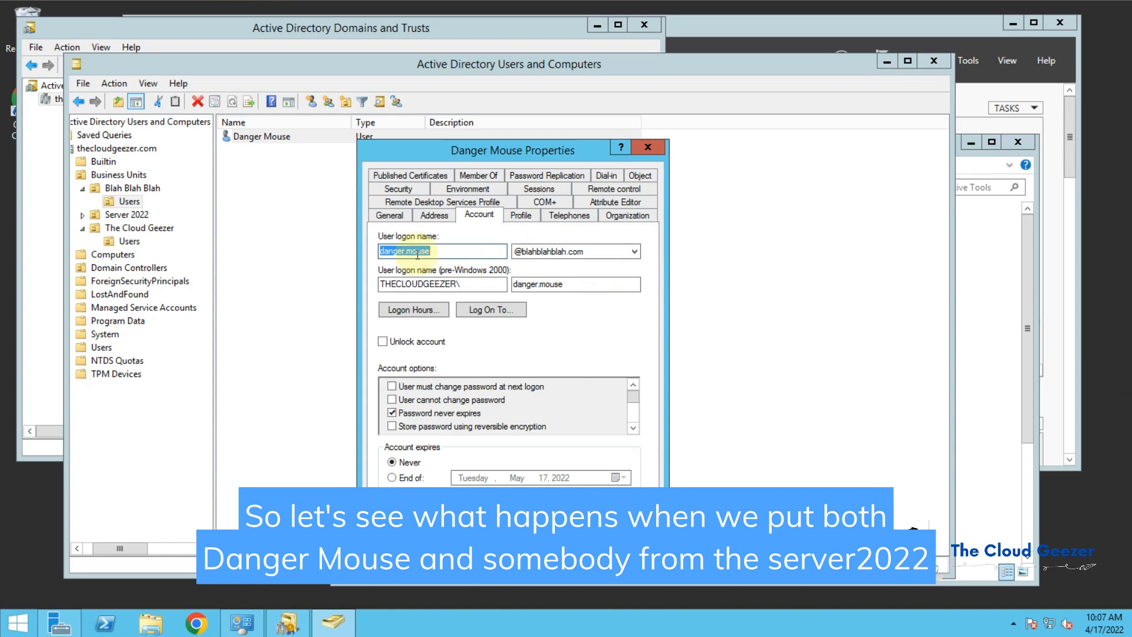
{"action": "left_click", "coordinate": [478, 517]}
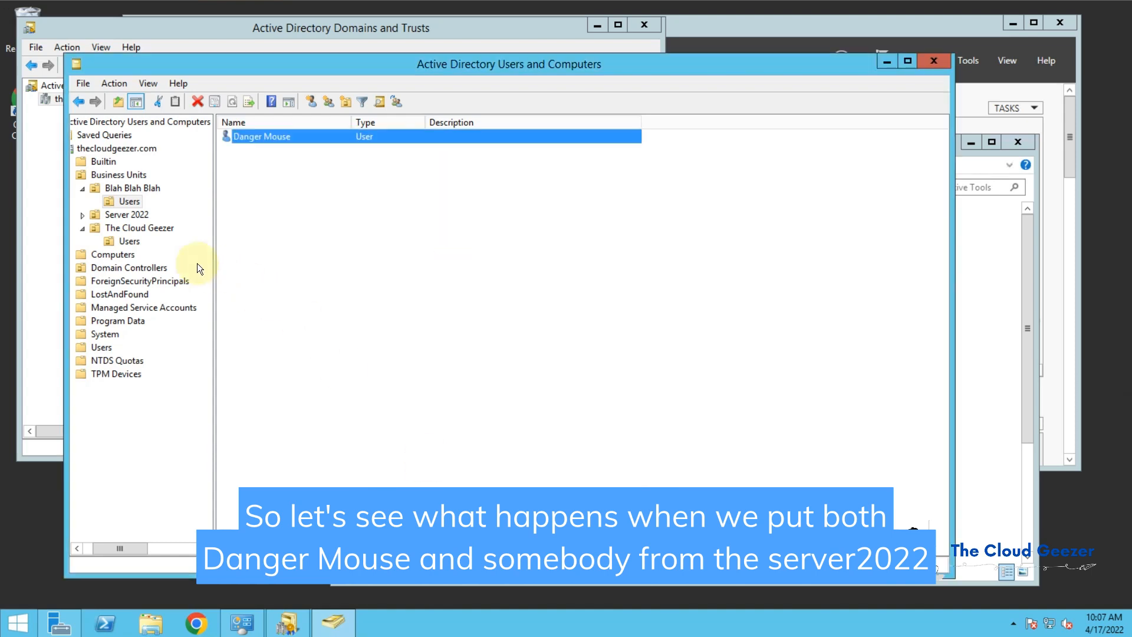
{"action": "left_click", "coordinate": [81, 212]}
{"action": "left_click", "coordinate": [129, 227]}
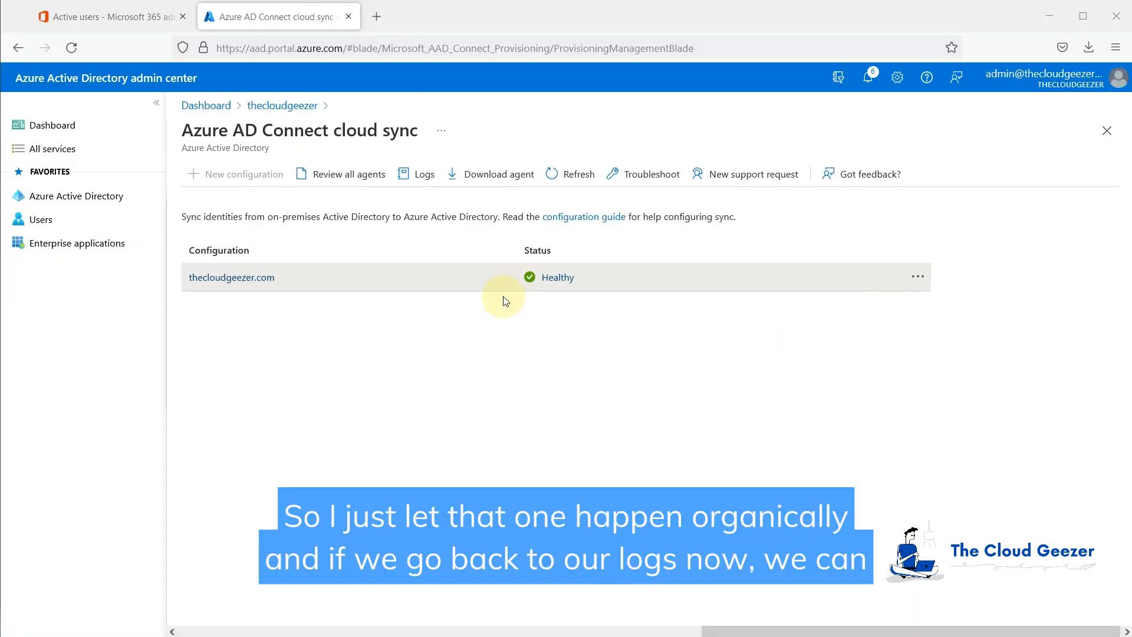
Step: Scroll through the provisioning log entries, then return to the Microsoft 365 Active users list
{"action": "left_click", "coordinate": [420, 175]}
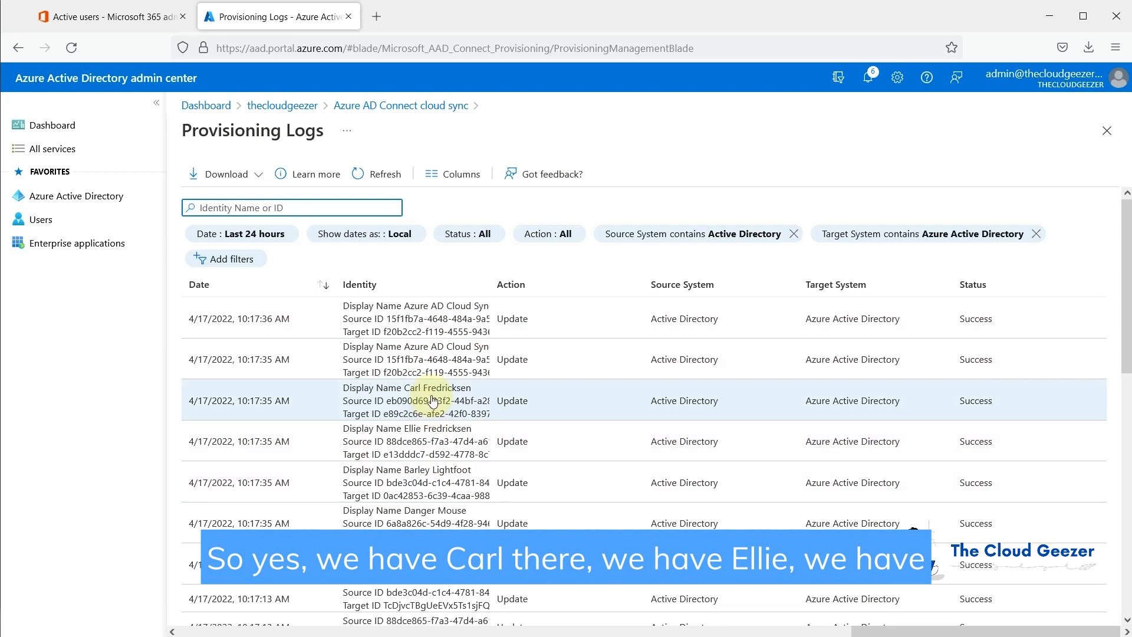
{"action": "scroll", "coordinate": [427, 348], "scroll_direction": "down", "scroll_amount": 2}
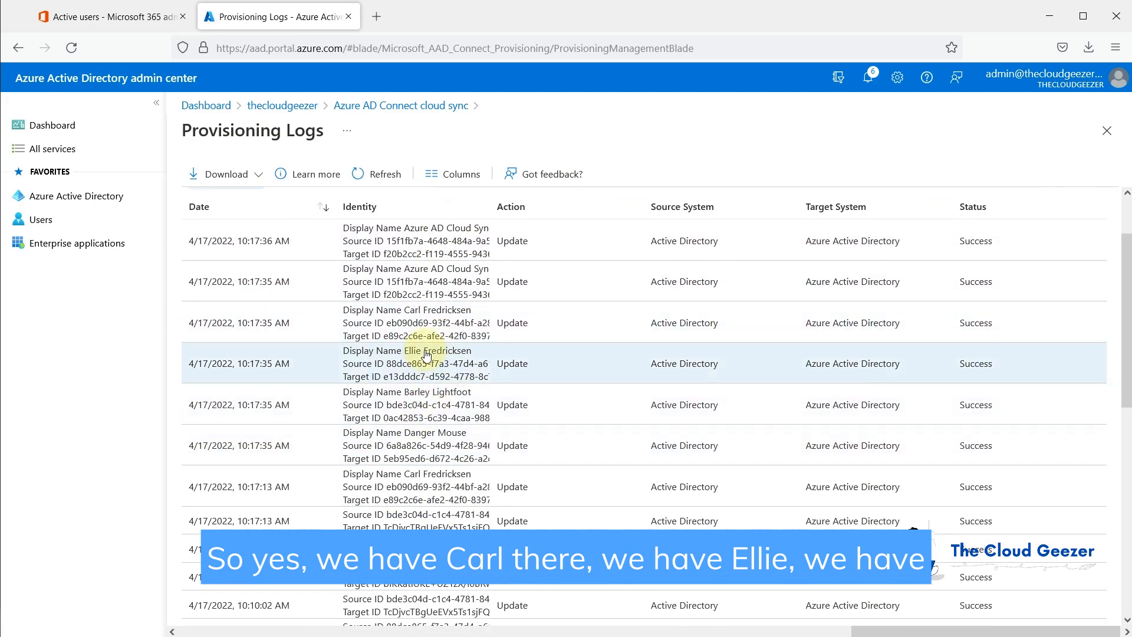
{"action": "scroll", "coordinate": [423, 513], "scroll_direction": "down", "scroll_amount": 1}
{"action": "scroll", "coordinate": [422, 519], "scroll_direction": "up", "scroll_amount": 3}
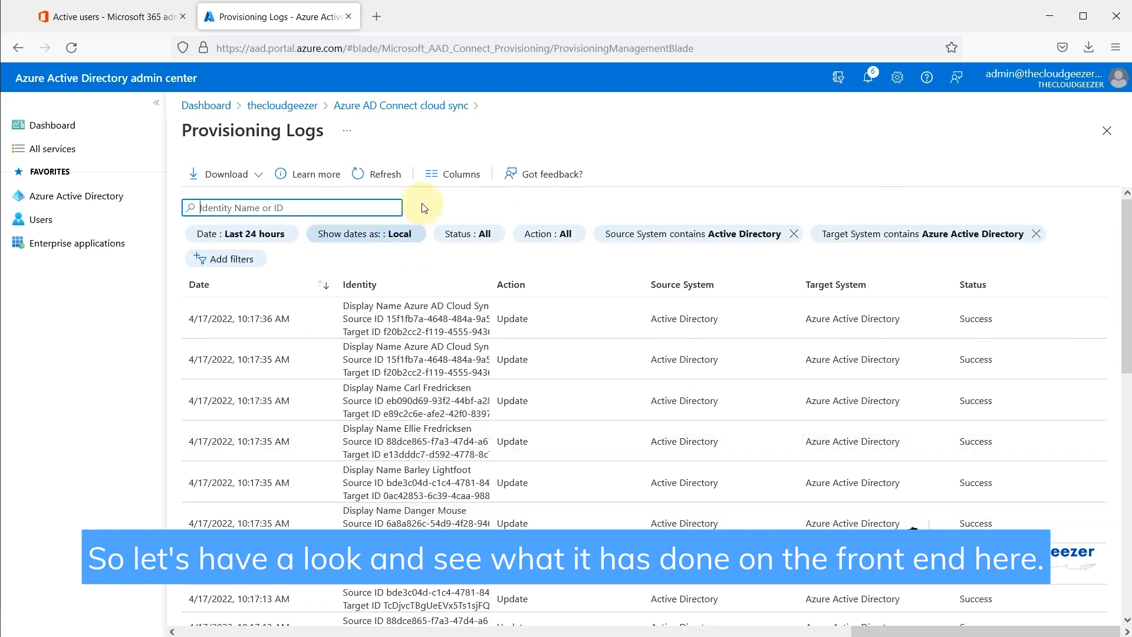
{"action": "left_click", "coordinate": [112, 19]}
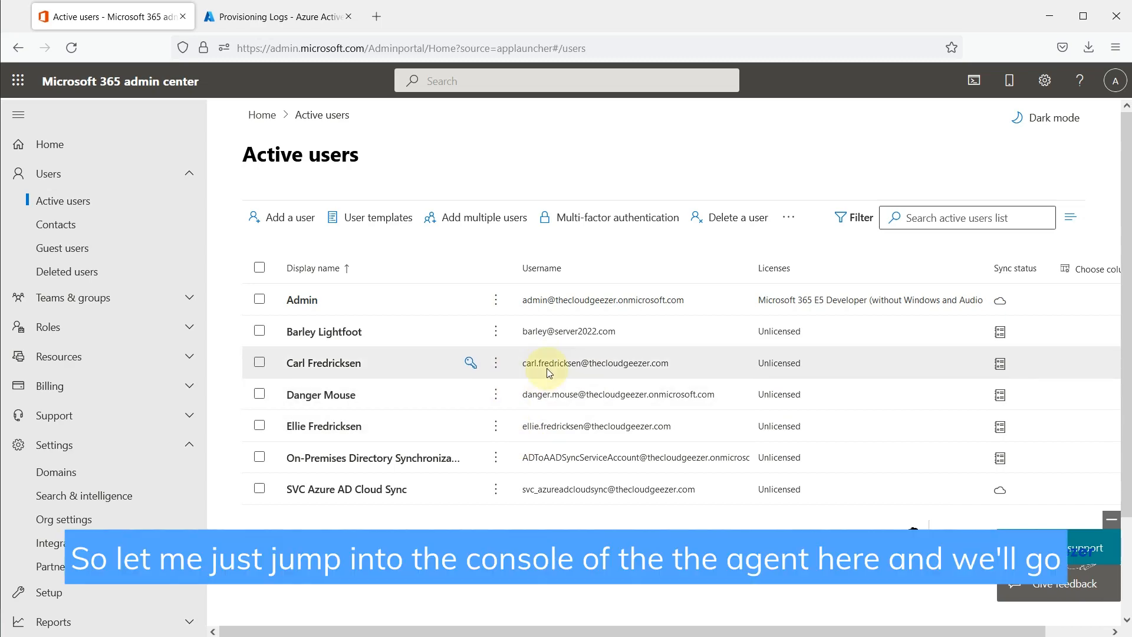
Step: Open the thecloudgeezer.com sync configuration's attribute mappings and scroll to UserPrincipalName
{"action": "left_click", "coordinate": [279, 18]}
{"action": "left_click", "coordinate": [351, 112]}
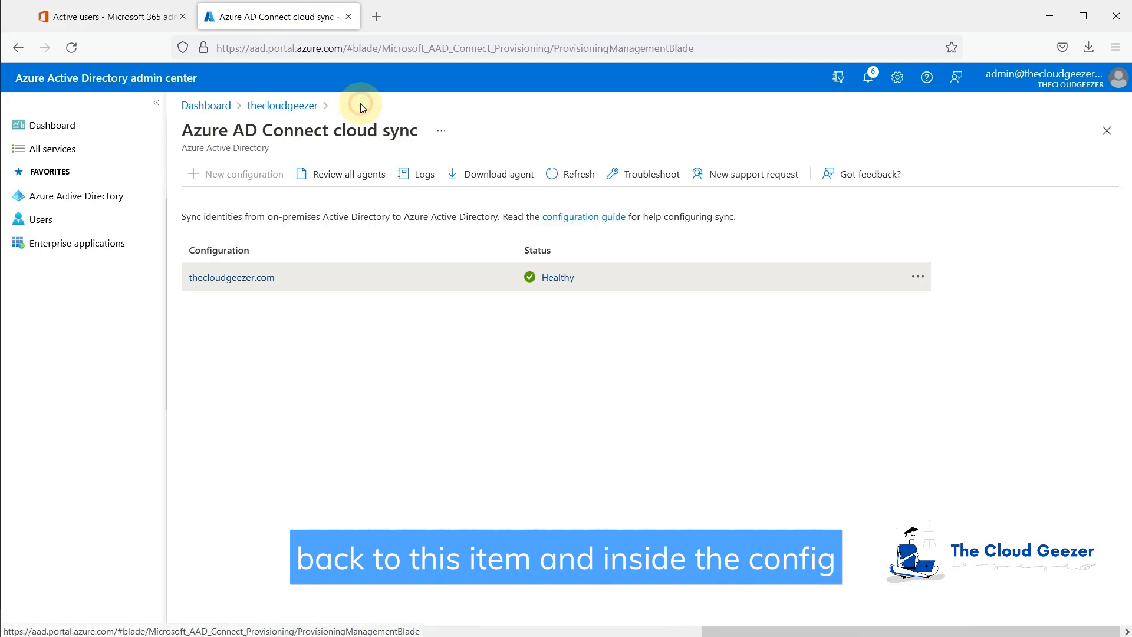
{"action": "left_click", "coordinate": [235, 277]}
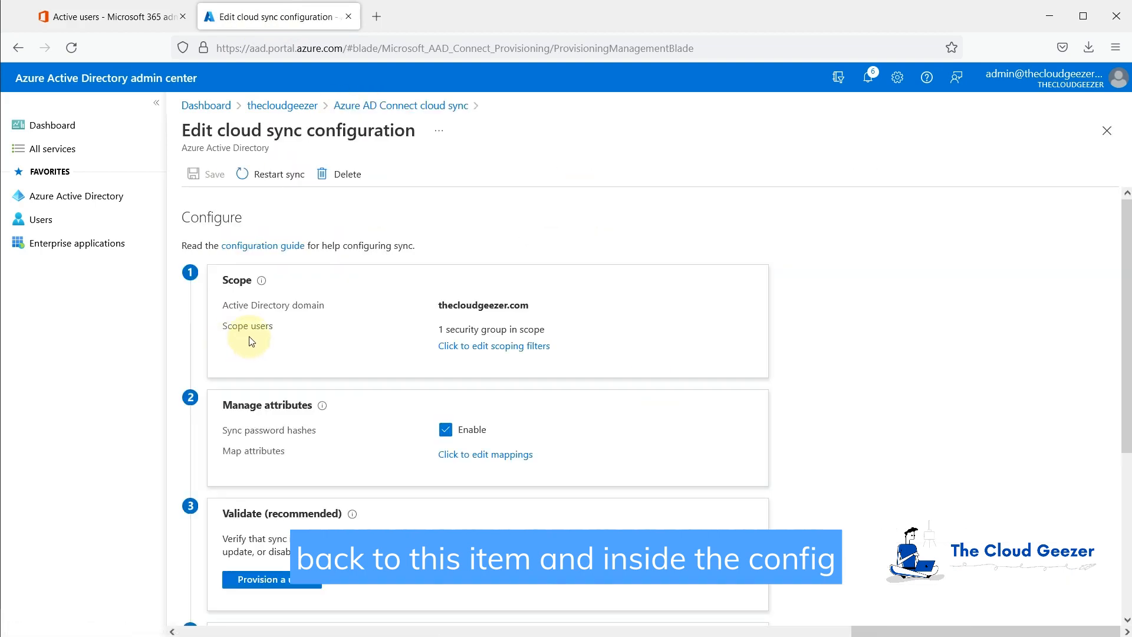
{"action": "left_click", "coordinate": [479, 459]}
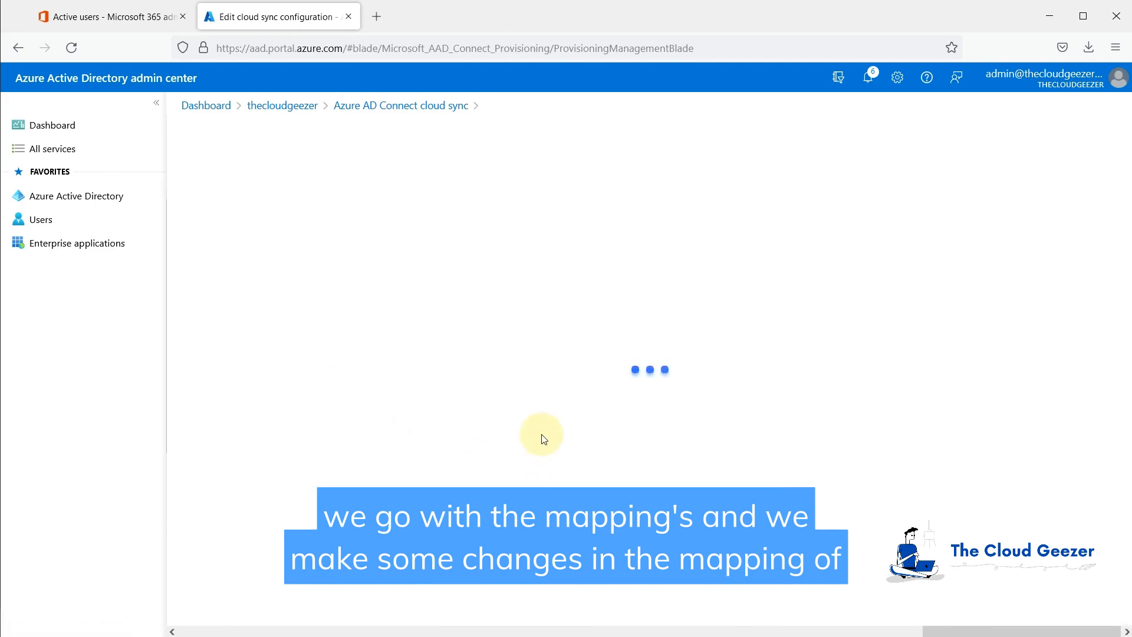
{"action": "scroll", "coordinate": [409, 451], "scroll_direction": "down", "scroll_amount": 20}
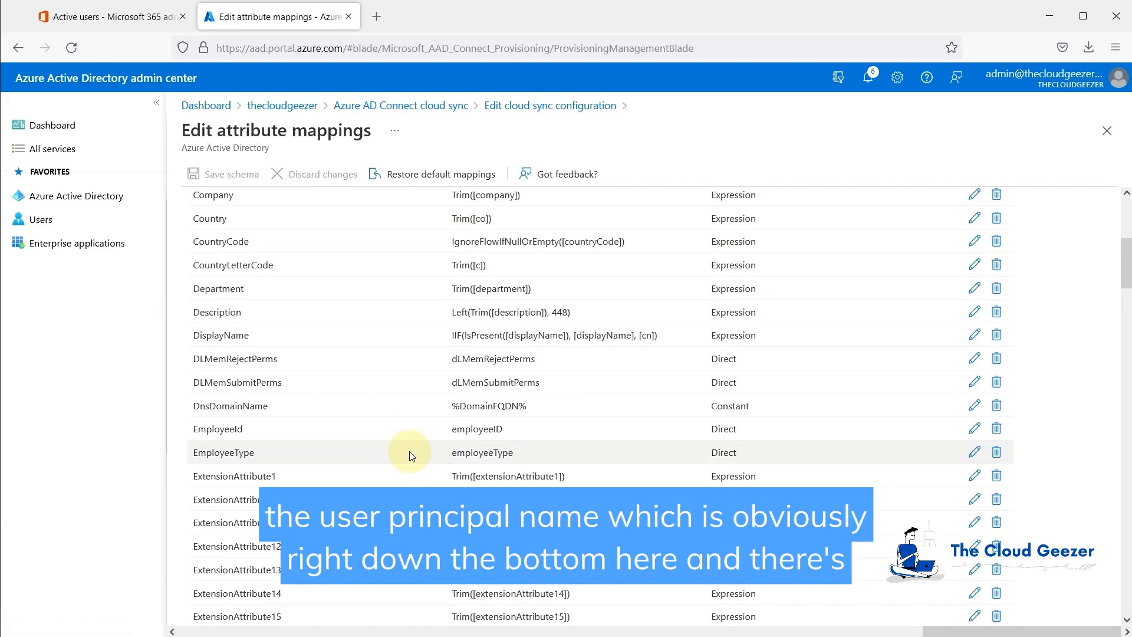
{"action": "scroll", "coordinate": [411, 458], "scroll_direction": "down", "scroll_amount": 20}
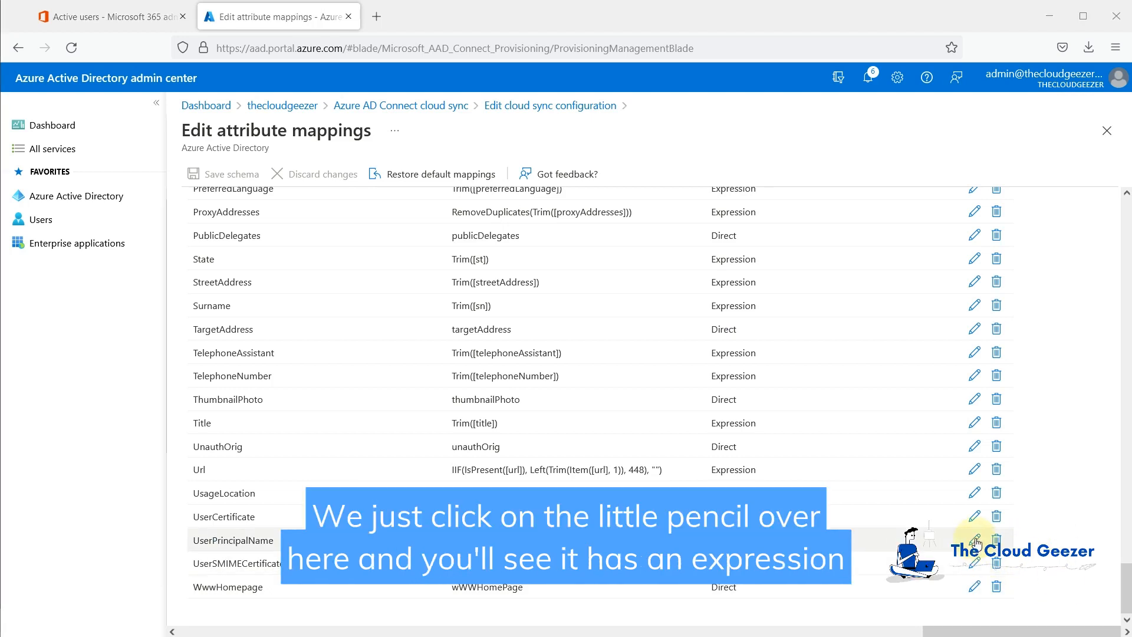
{"action": "left_click", "coordinate": [977, 542]}
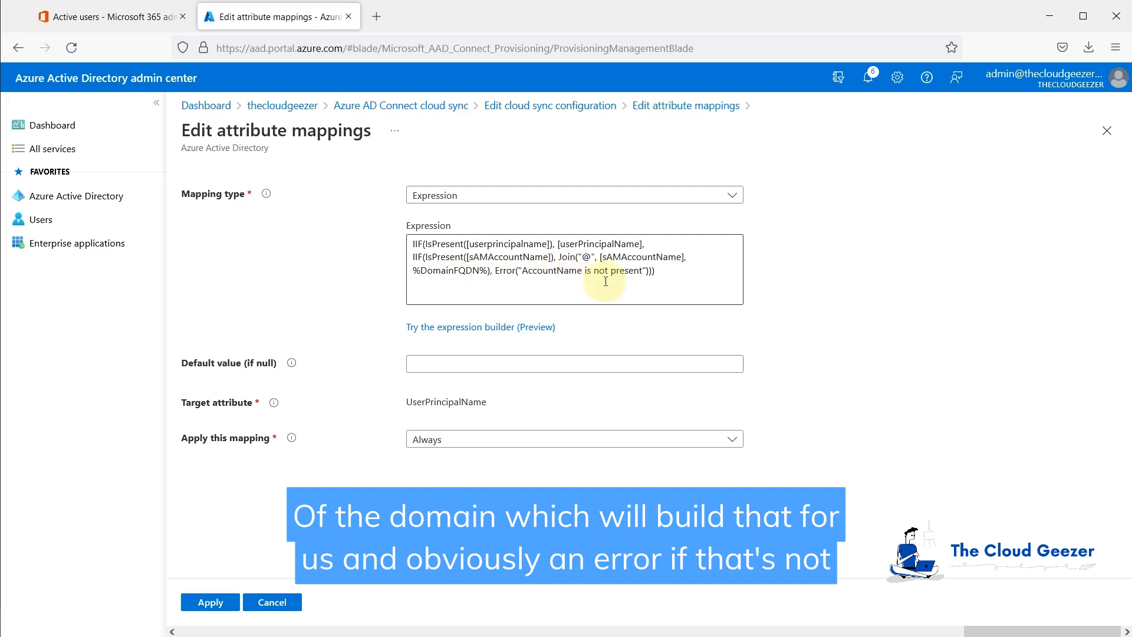
{"action": "left_click_drag", "start_coordinate": [672, 275], "coordinate": [413, 242]}
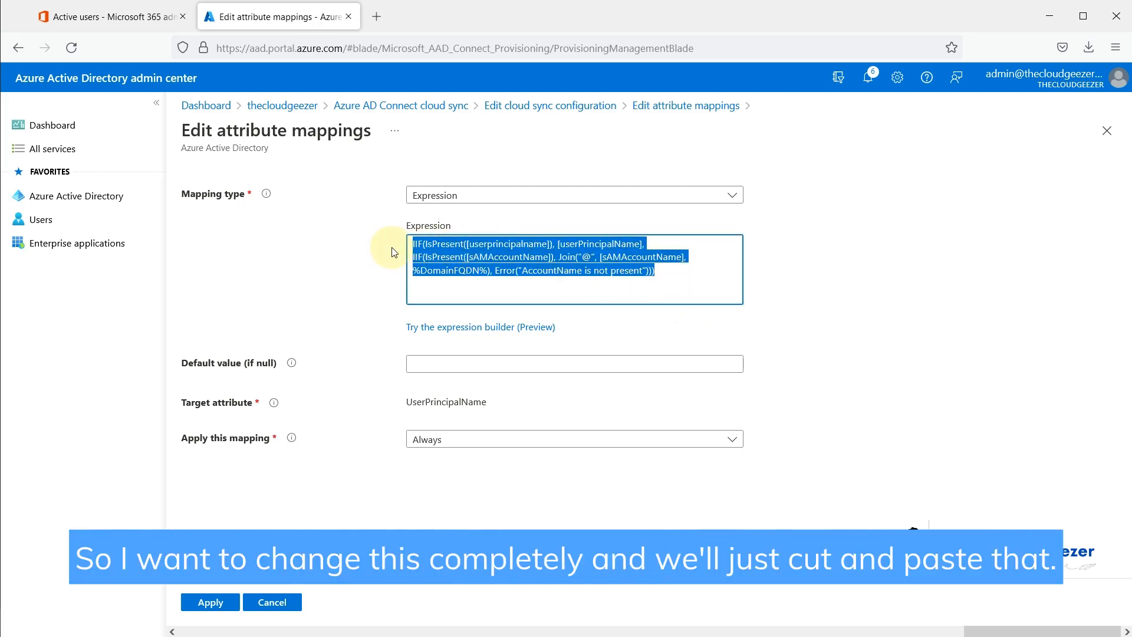
{"action": "left_click", "coordinate": [272, 636]}
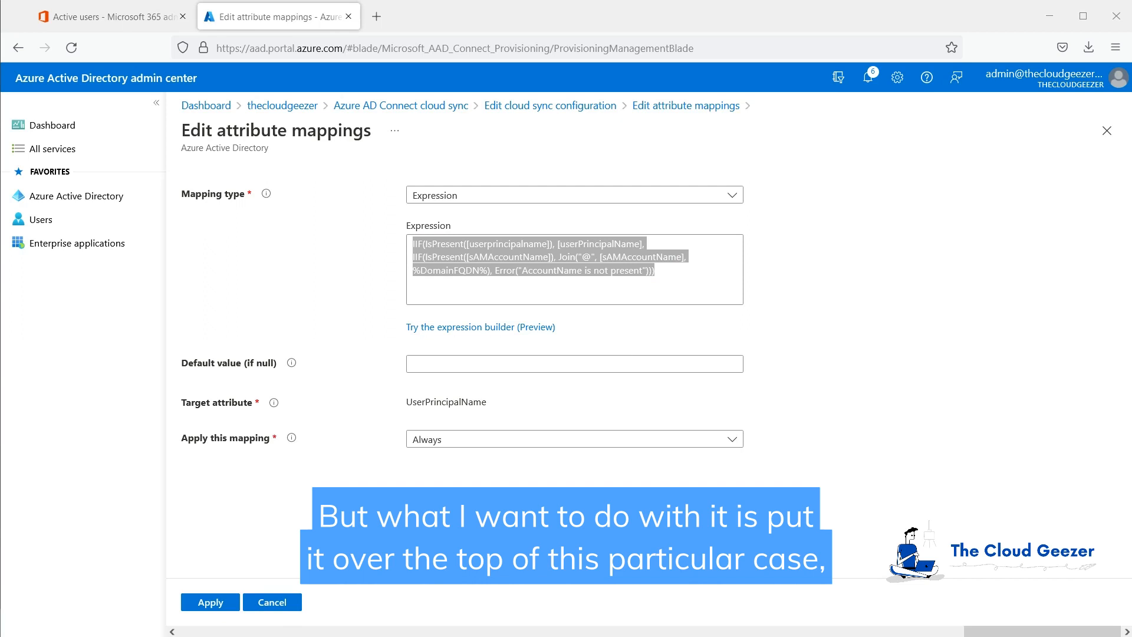
{"action": "left_click", "coordinate": [694, 281]}
{"action": "left_click_drag", "start_coordinate": [694, 281], "coordinate": [363, 233]}
{"action": "type", "text": "Append(Item(Split([userPrincipalName], \"@\"), 1), \"@thecloudgeezer.com\")"}
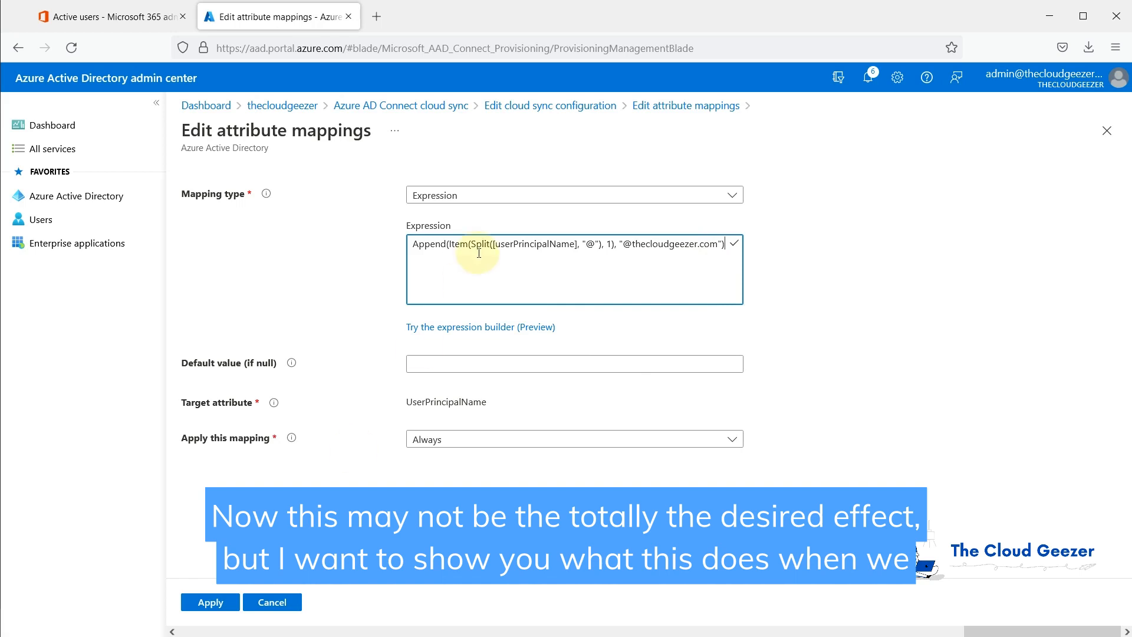
{"action": "left_click", "coordinate": [202, 604]}
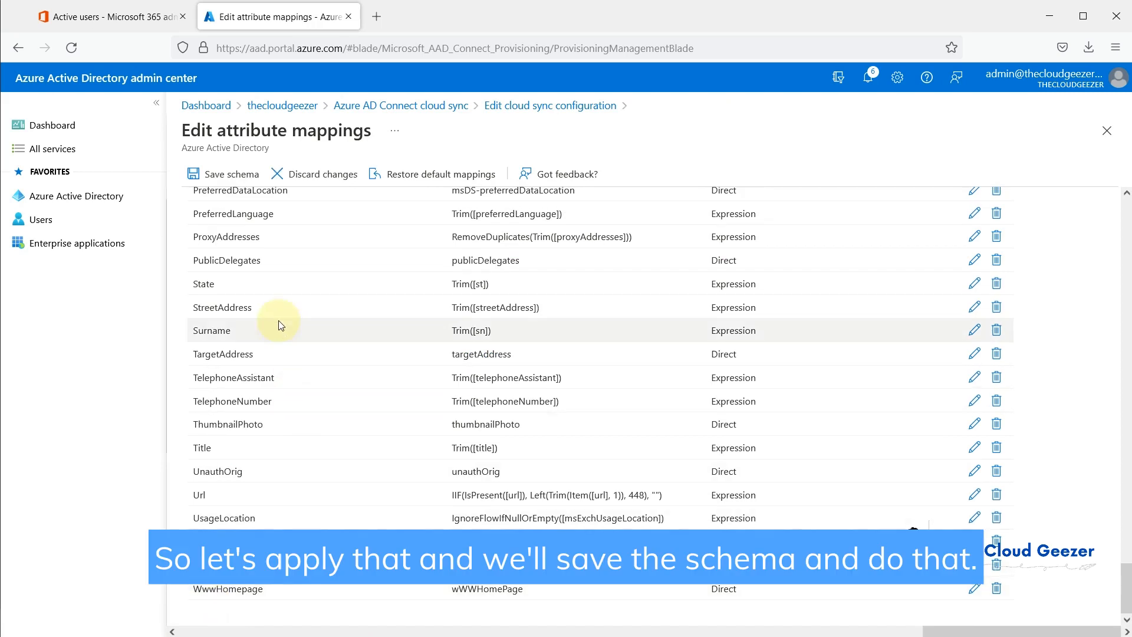
Step: Save the mapping schema, restart the sync job, and refresh the provisioning logs
{"action": "left_click", "coordinate": [231, 176]}
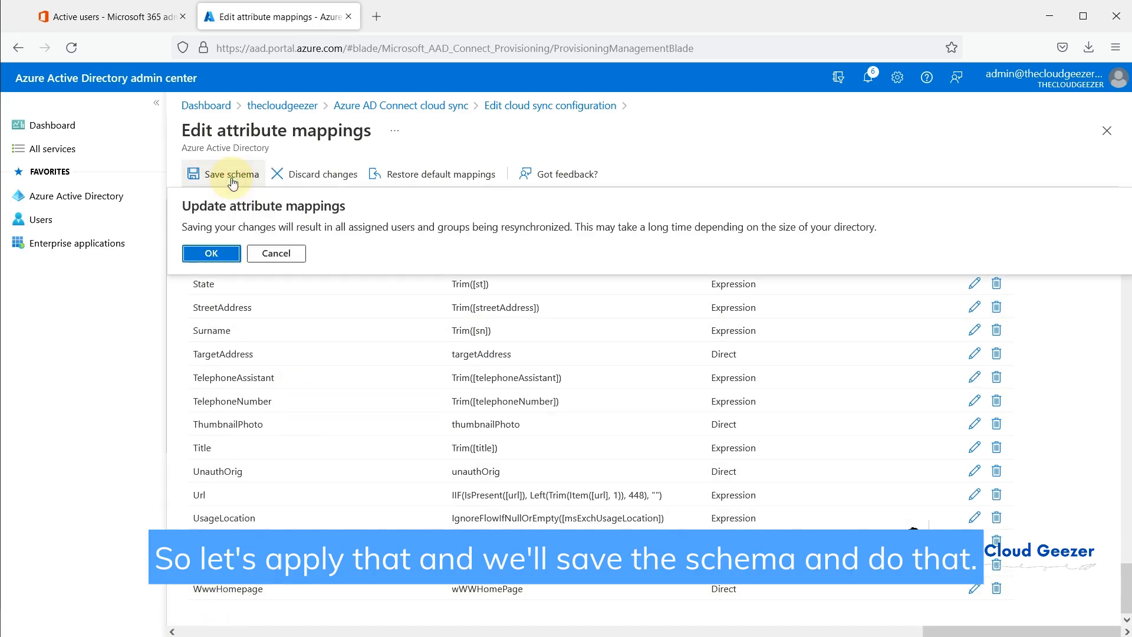
{"action": "left_click", "coordinate": [210, 254]}
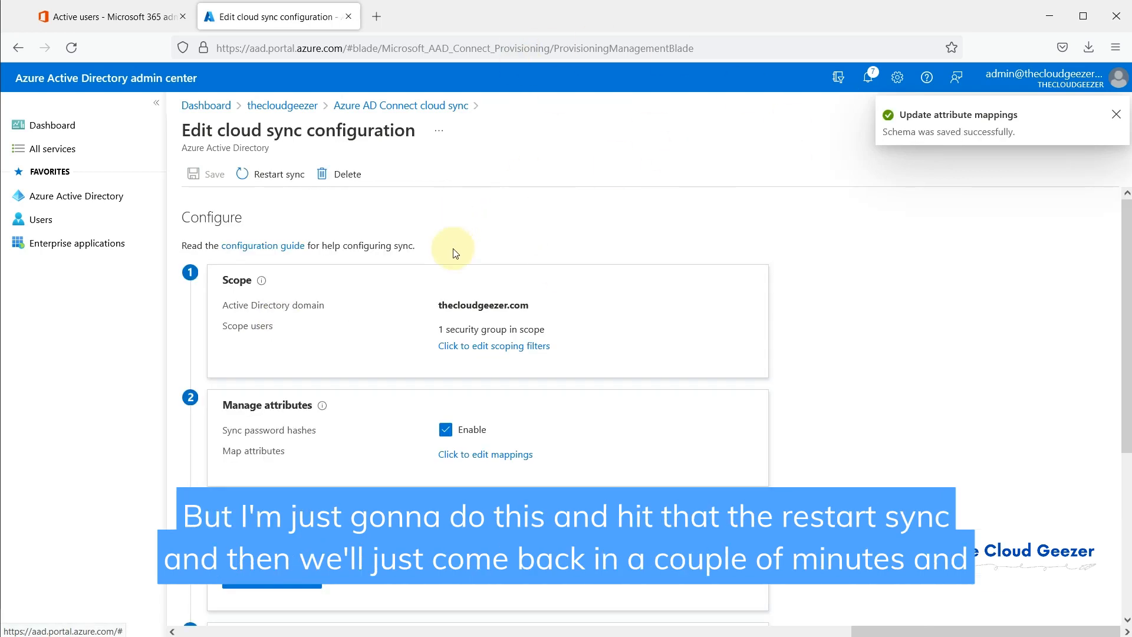
{"action": "left_click", "coordinate": [281, 172]}
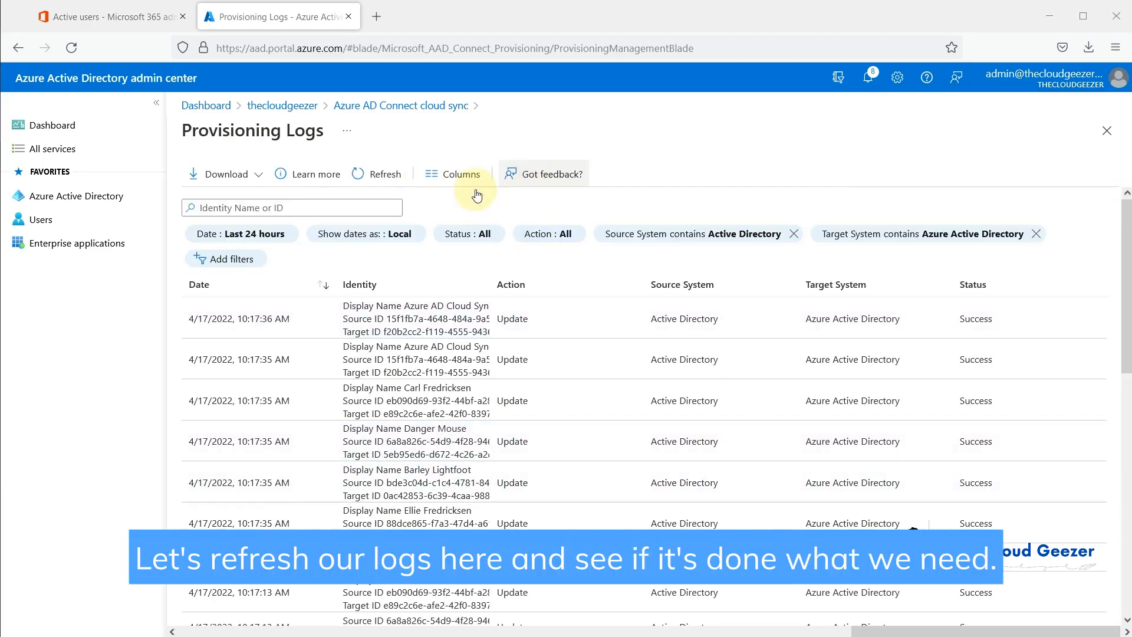
{"action": "left_click", "coordinate": [386, 175]}
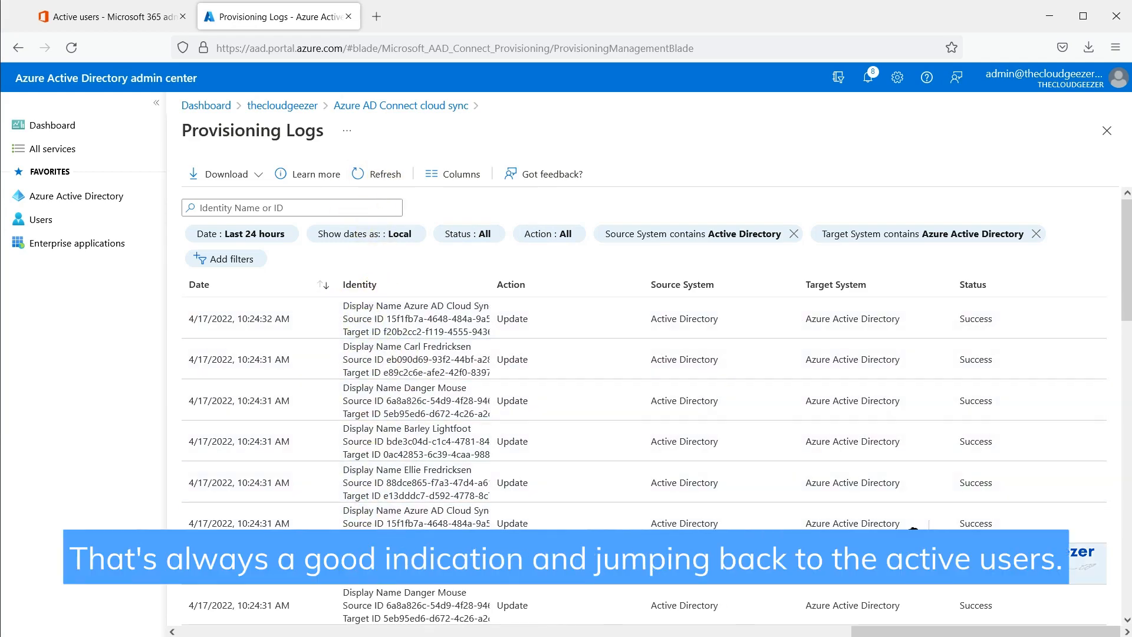
Step: Switch to the Microsoft 365 Active users list
{"action": "left_click", "coordinate": [127, 21]}
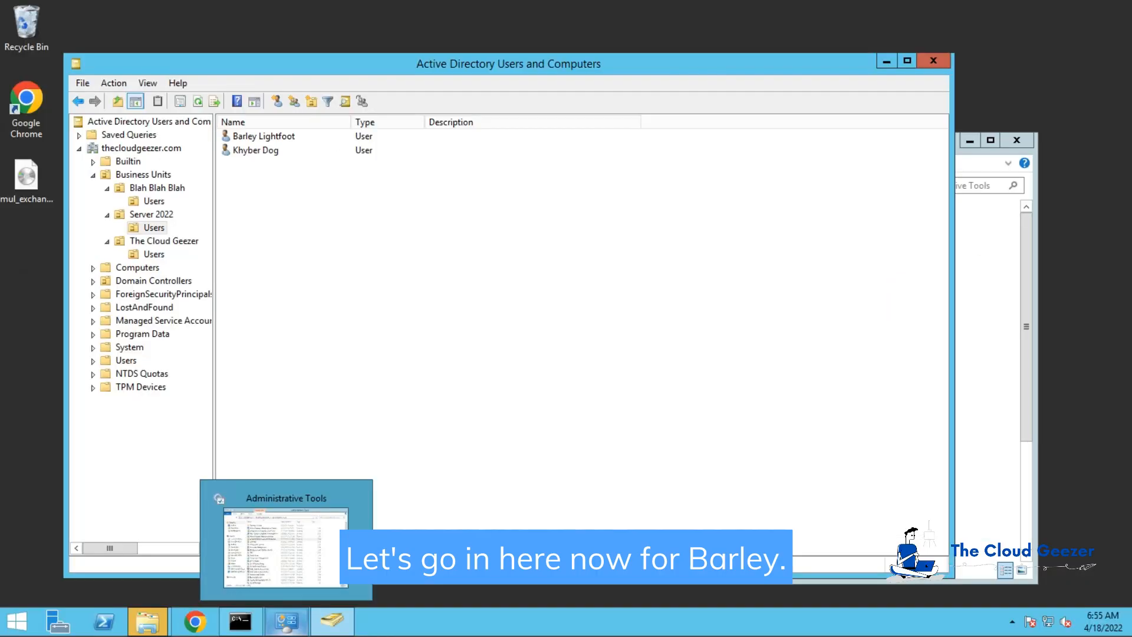
Step: Show all attributes, including empty ones, in the first Server 2022 user's Attribute Editor
{"action": "double_click", "coordinate": [284, 135]}
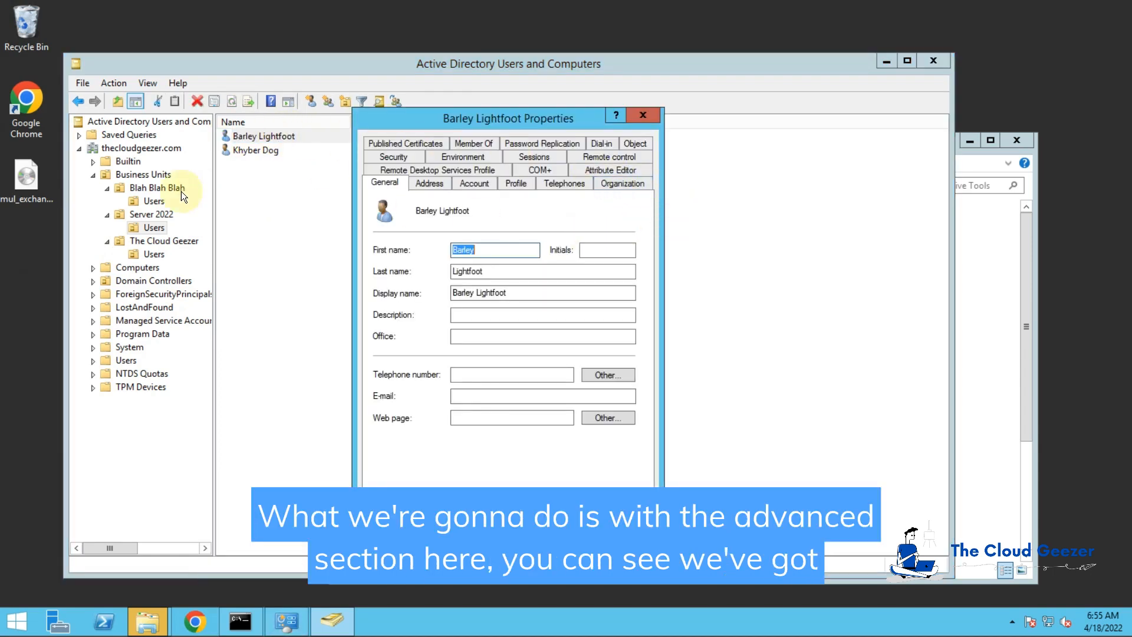
{"action": "key", "text": "Escape"}
{"action": "double_click", "coordinate": [269, 136]}
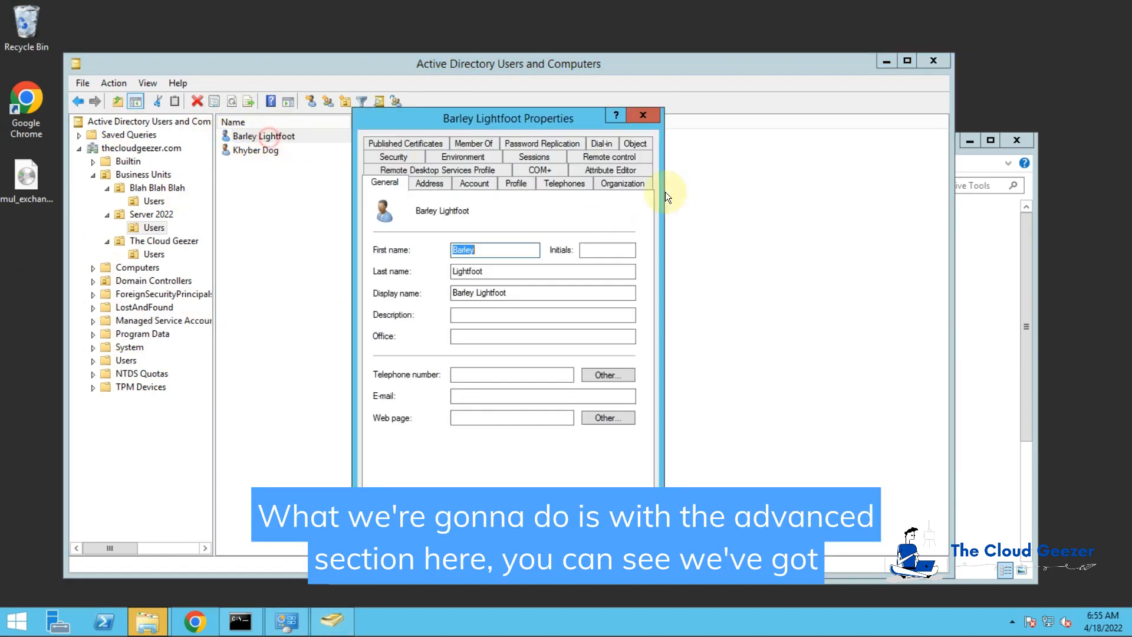
{"action": "left_click", "coordinate": [622, 167]}
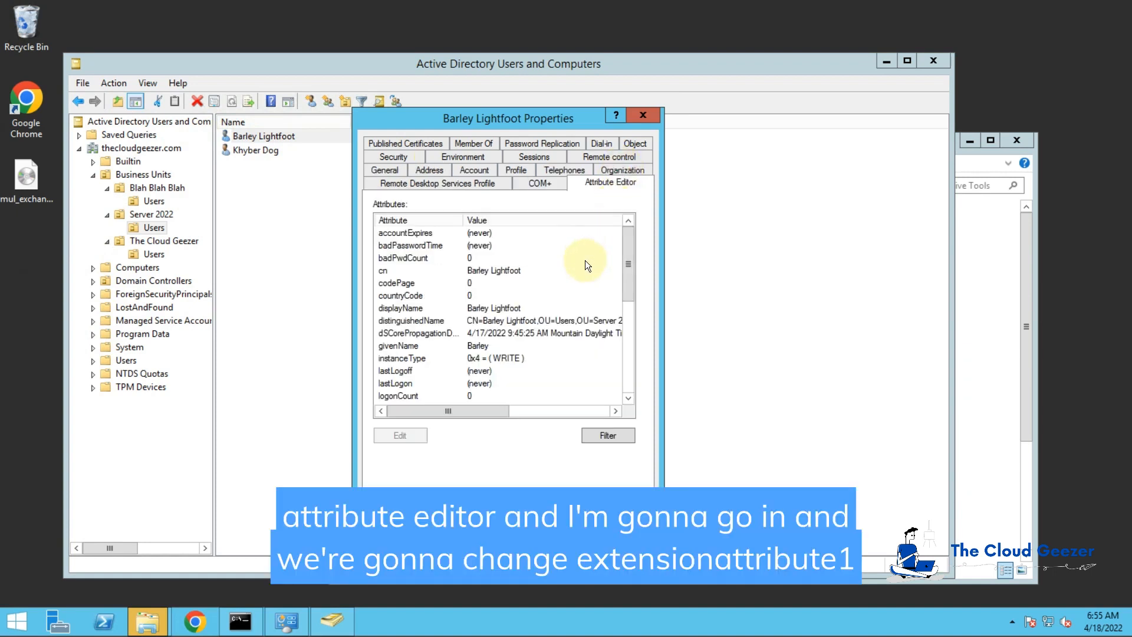
{"action": "left_click", "coordinate": [607, 435]}
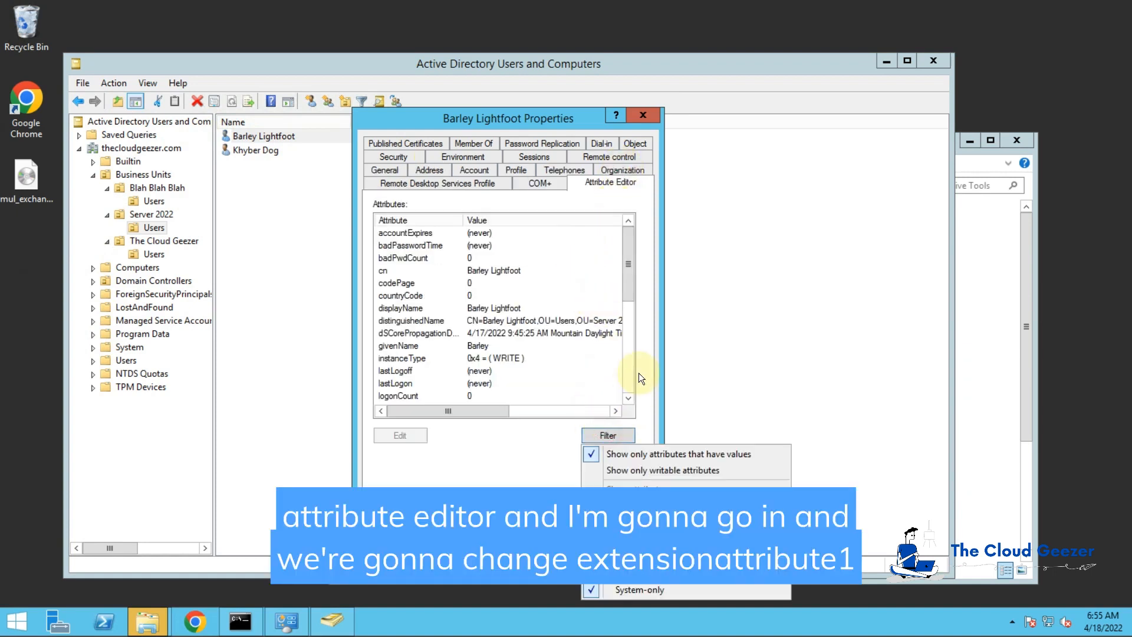
{"action": "left_click", "coordinate": [628, 453]}
{"action": "left_click_drag", "start_coordinate": [628, 234], "coordinate": [632, 246]}
{"action": "left_click", "coordinate": [628, 220]}
{"action": "left_click", "coordinate": [629, 221]}
{"action": "left_click", "coordinate": [629, 220]}
{"action": "left_click", "coordinate": [492, 258]}
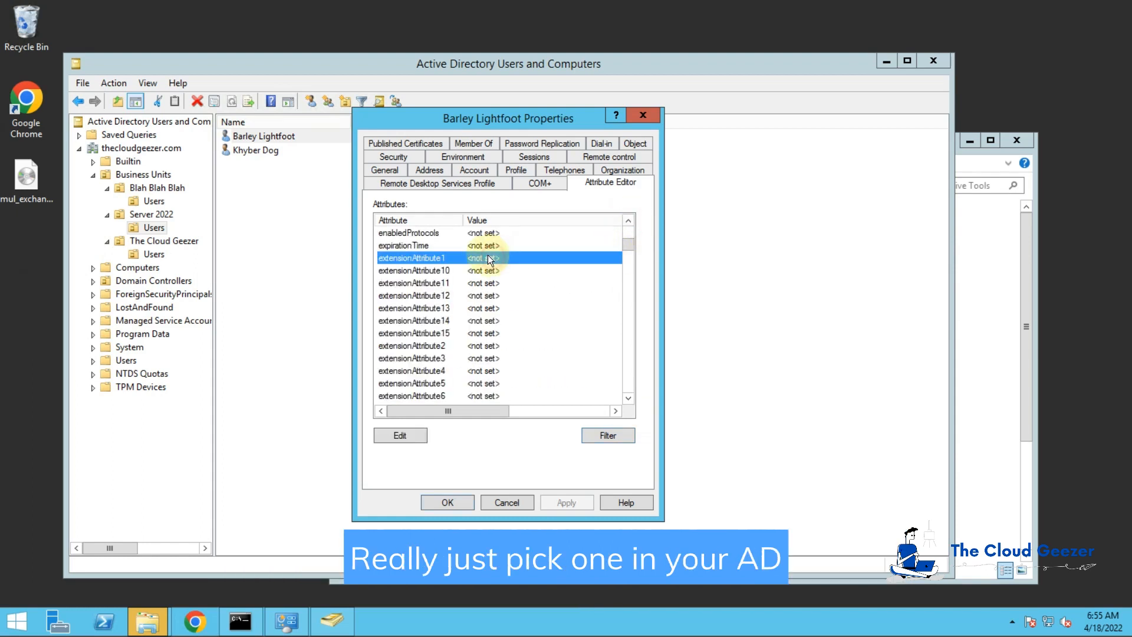
{"action": "double_click", "coordinate": [497, 257]}
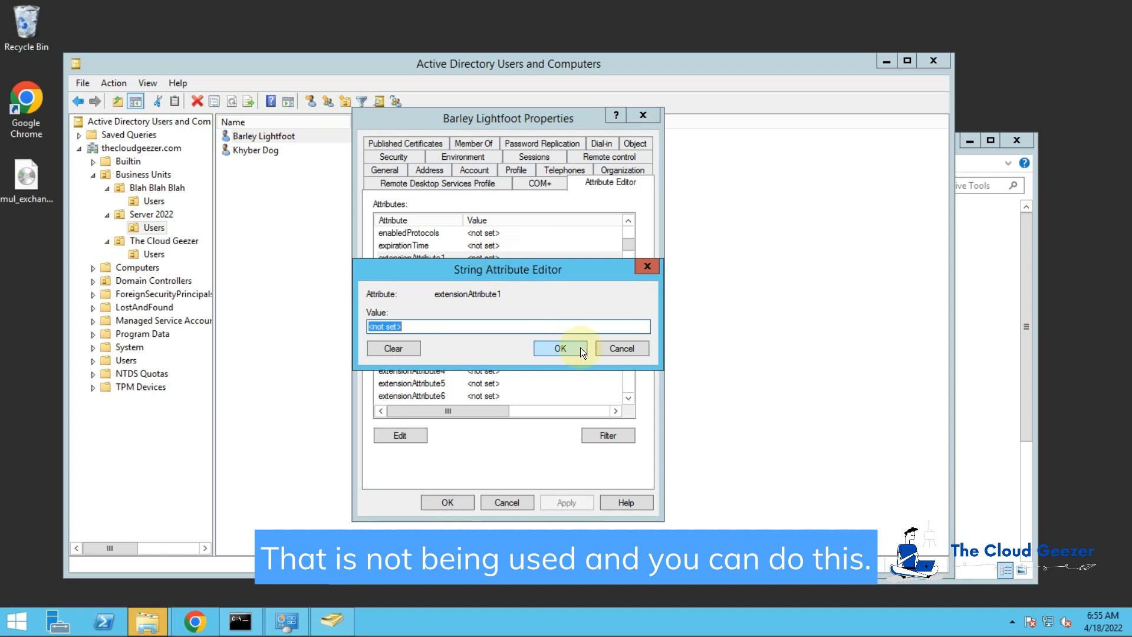
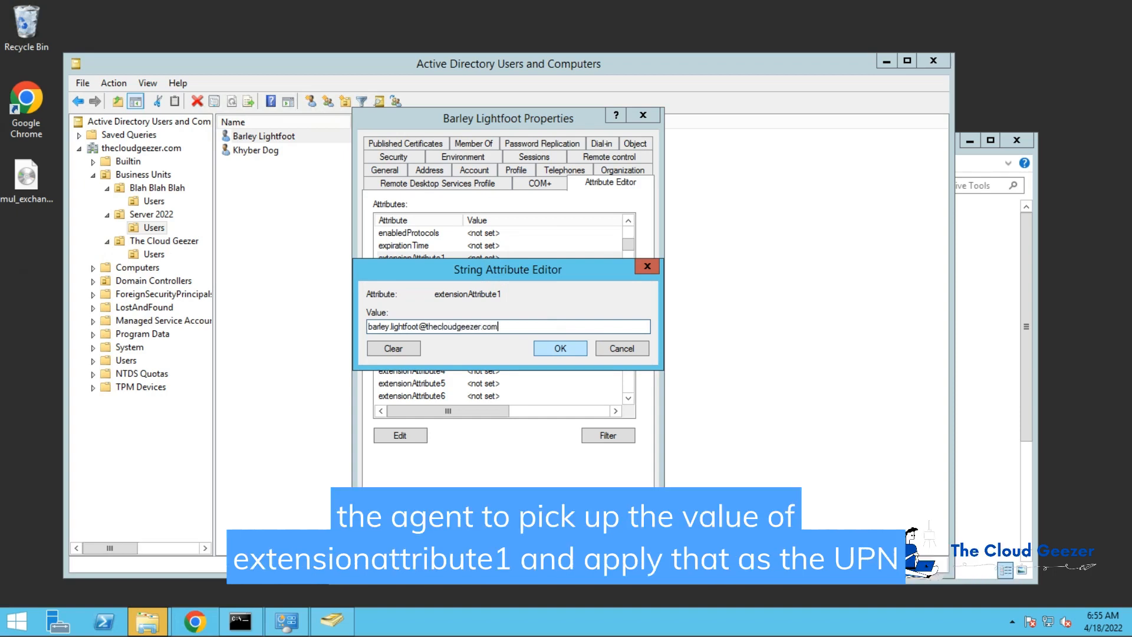
{"action": "left_click", "coordinate": [561, 348]}
{"action": "left_click", "coordinate": [575, 505]}
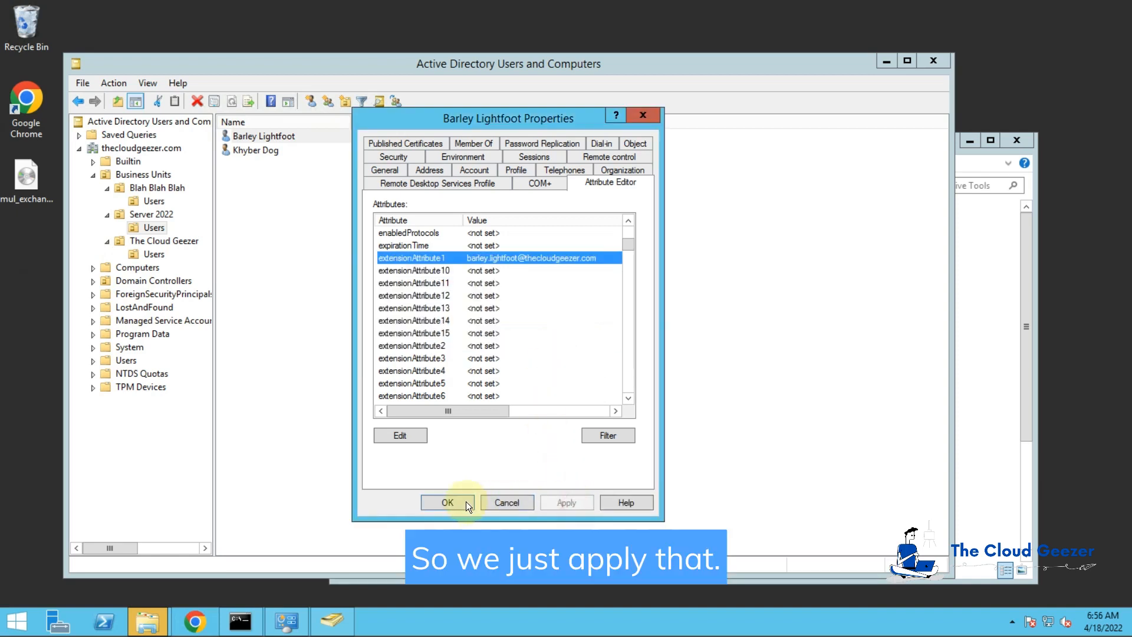
{"action": "left_click", "coordinate": [466, 502]}
{"action": "double_click", "coordinate": [259, 148]}
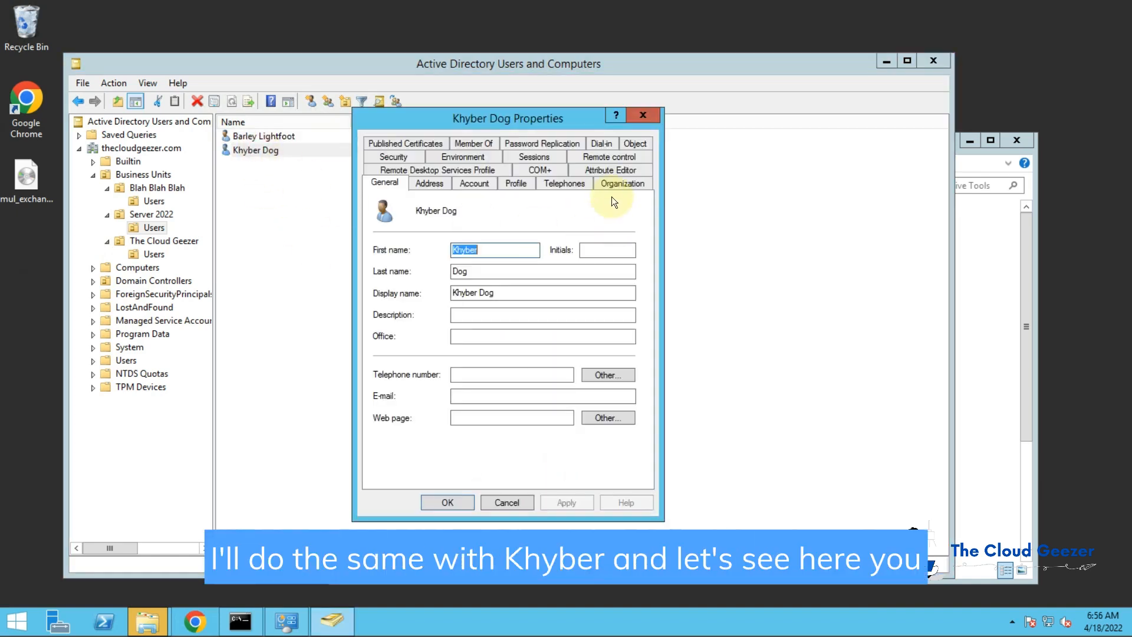
{"action": "left_click", "coordinate": [613, 170]}
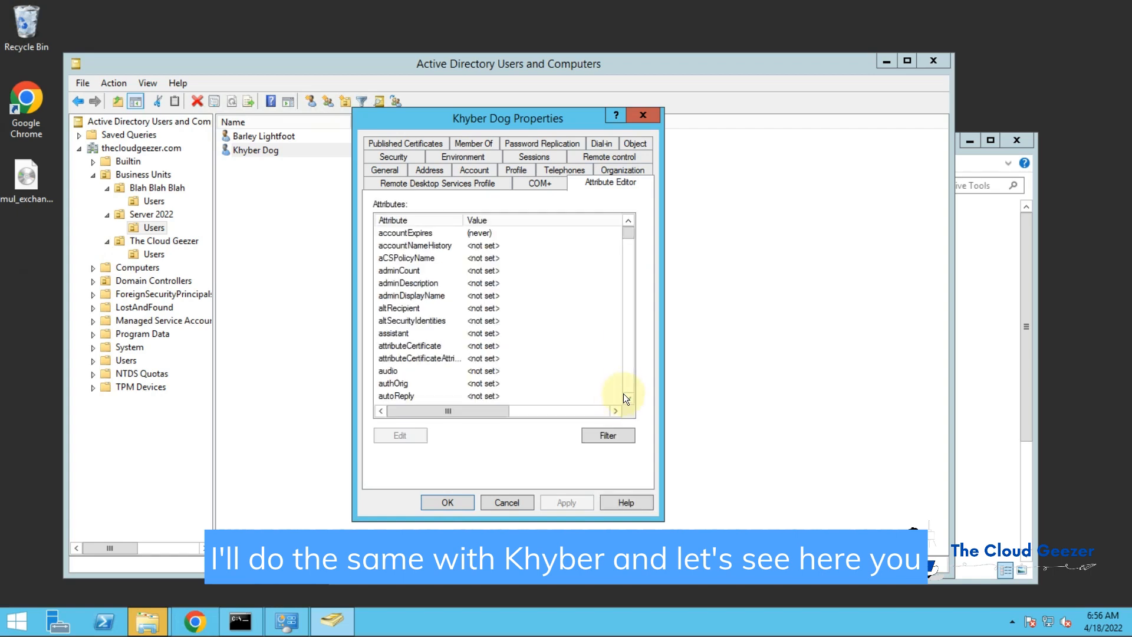
{"action": "scroll", "coordinate": [631, 376], "scroll_direction": "down", "scroll_amount": 20}
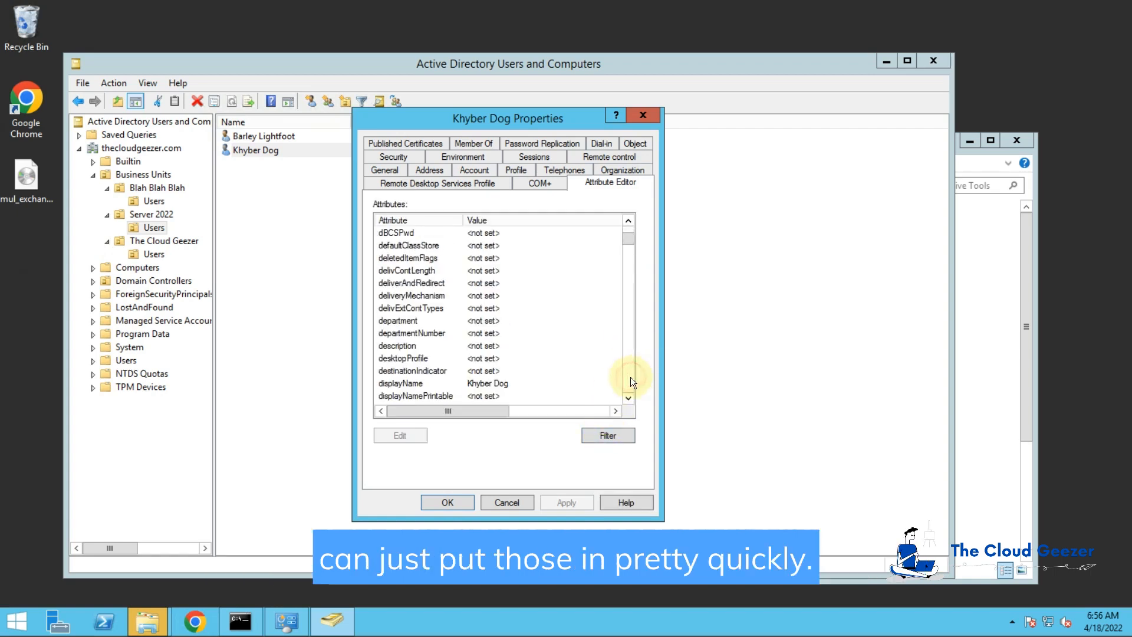
{"action": "scroll", "coordinate": [508, 343], "scroll_direction": "down", "scroll_amount": 2}
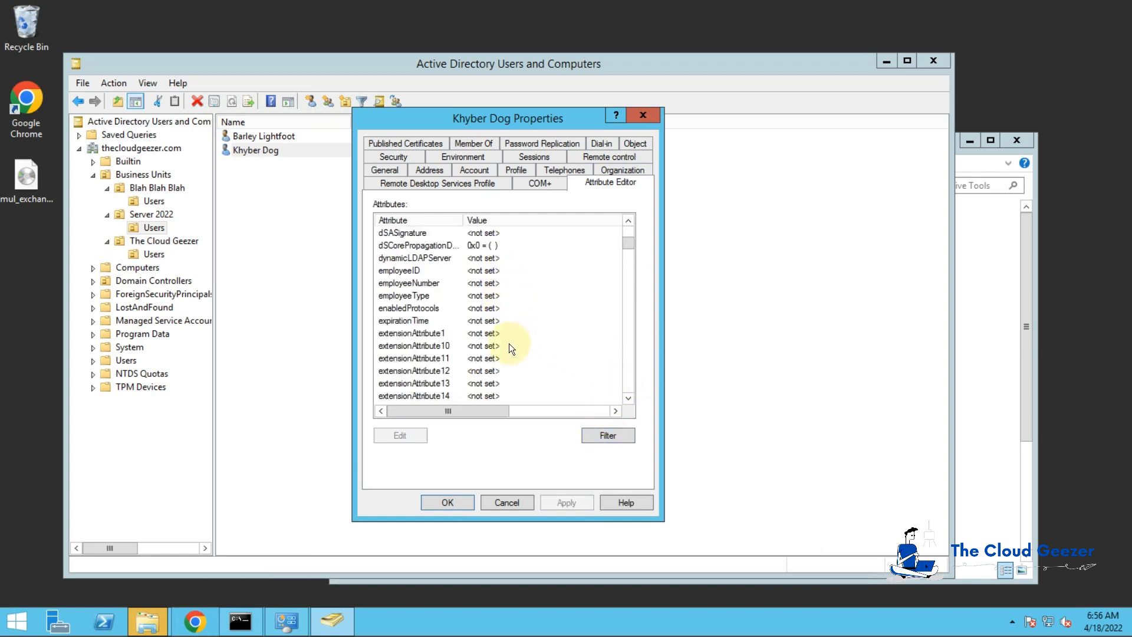
{"action": "double_click", "coordinate": [506, 334]}
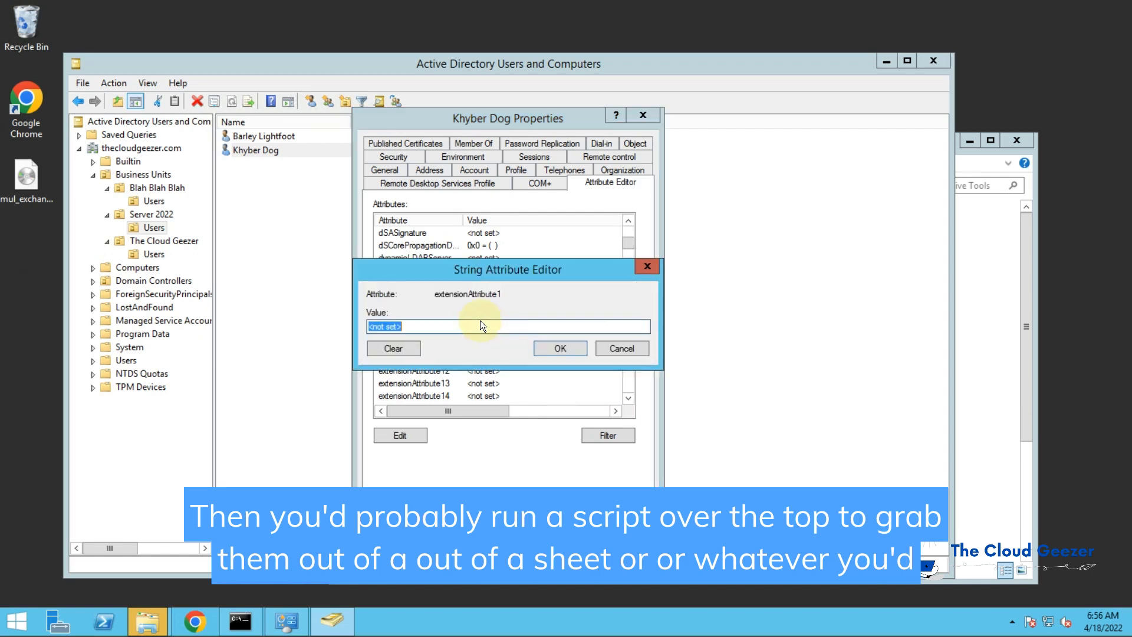
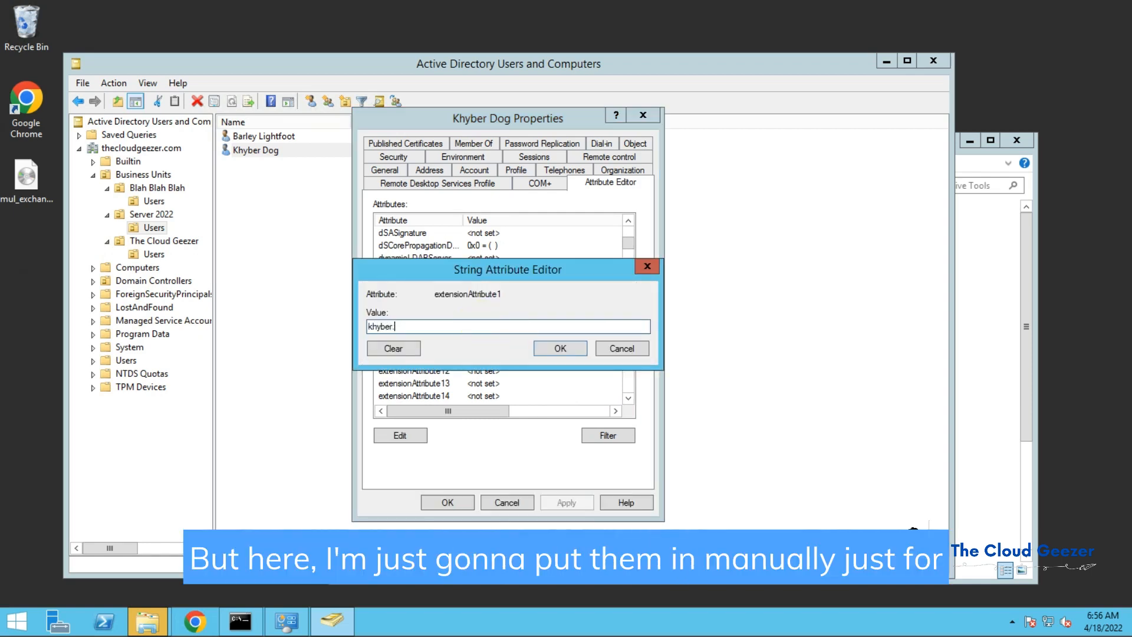
{"action": "key", "text": "Return"}
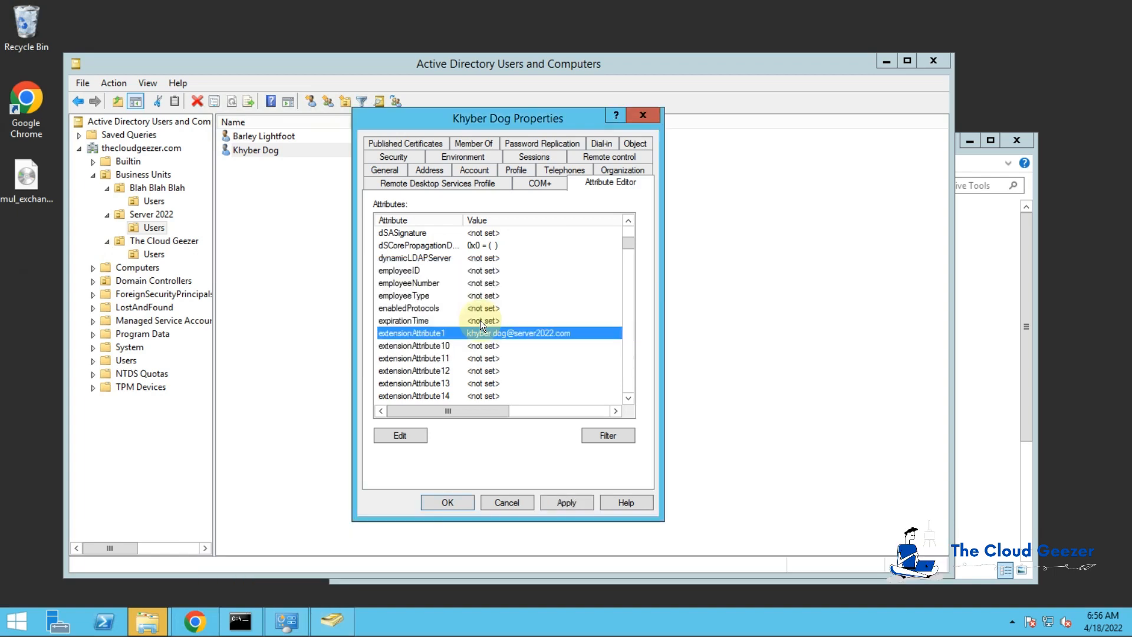
{"action": "left_click", "coordinate": [430, 501]}
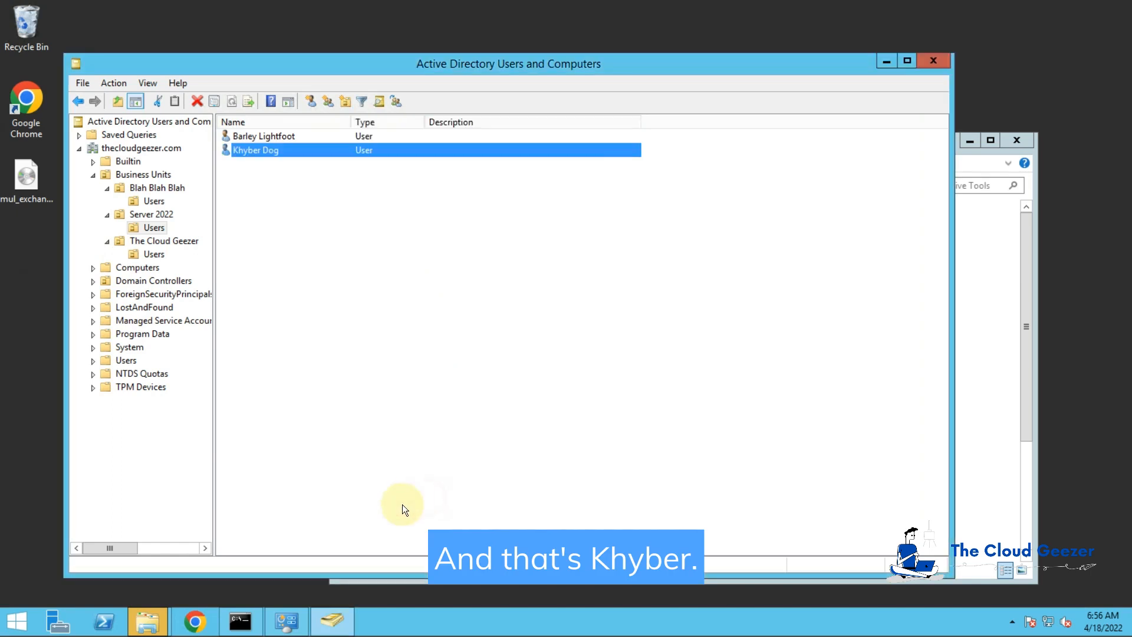
{"action": "left_click", "coordinate": [154, 201]}
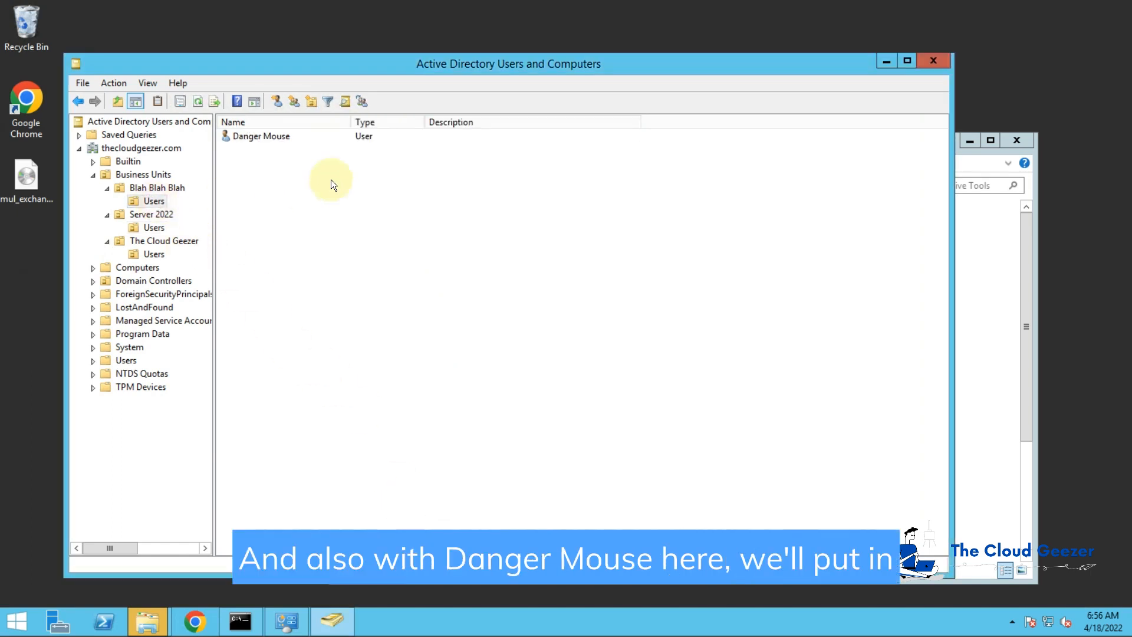
{"action": "double_click", "coordinate": [277, 139]}
{"action": "left_click", "coordinate": [608, 170]}
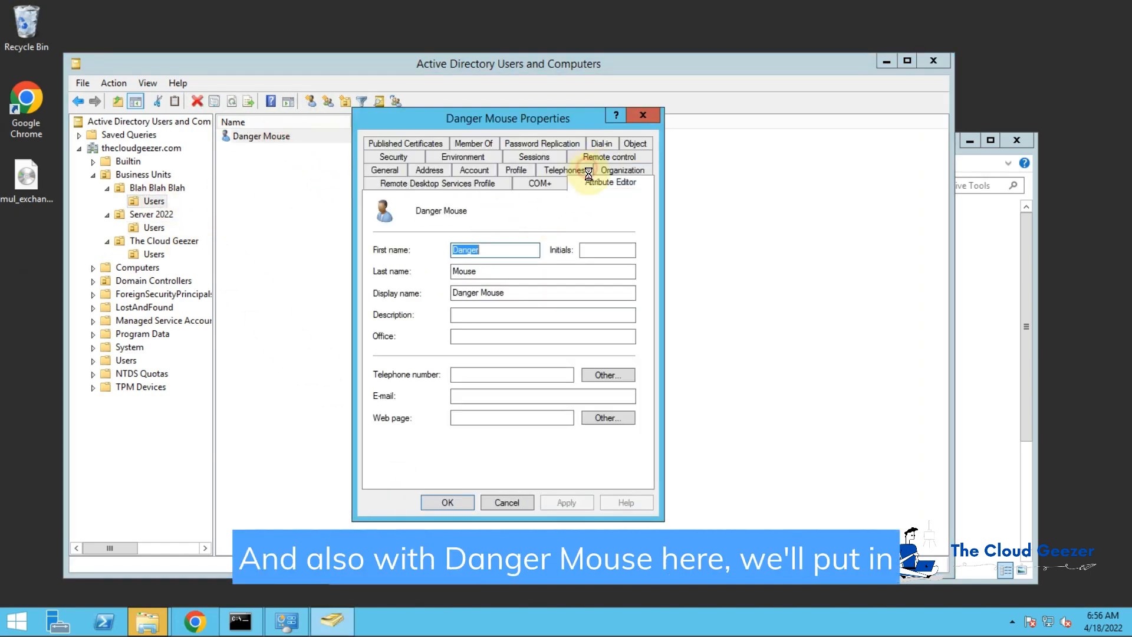
{"action": "scroll", "coordinate": [632, 383], "scroll_direction": "down", "scroll_amount": 9}
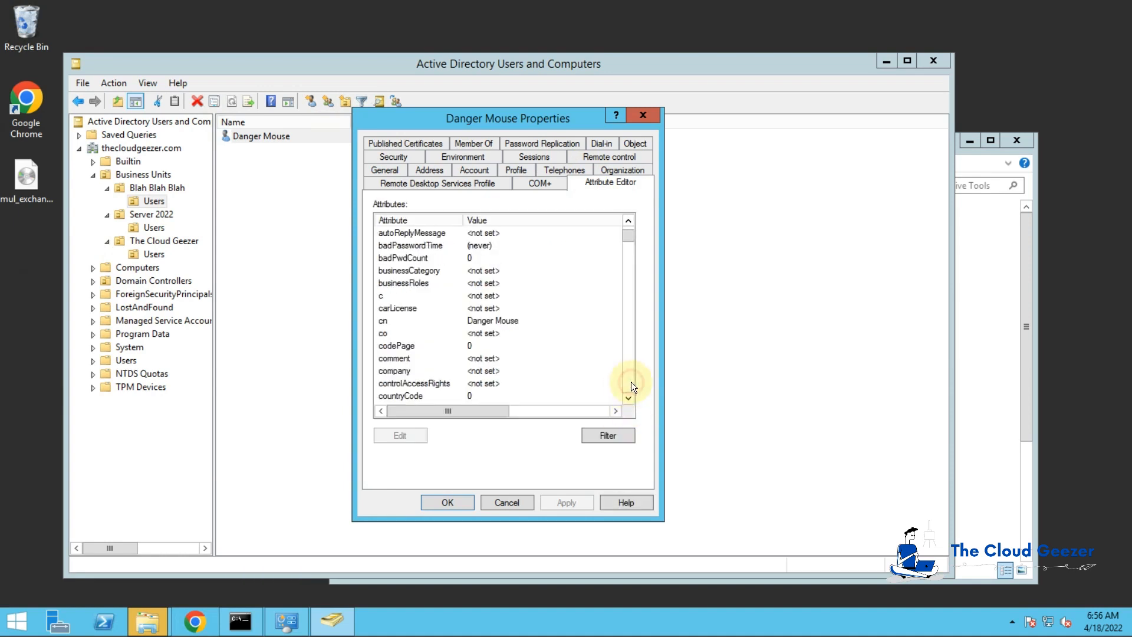
{"action": "scroll", "coordinate": [631, 381], "scroll_direction": "down", "scroll_amount": 5}
{"action": "scroll", "coordinate": [548, 366], "scroll_direction": "down", "scroll_amount": 2}
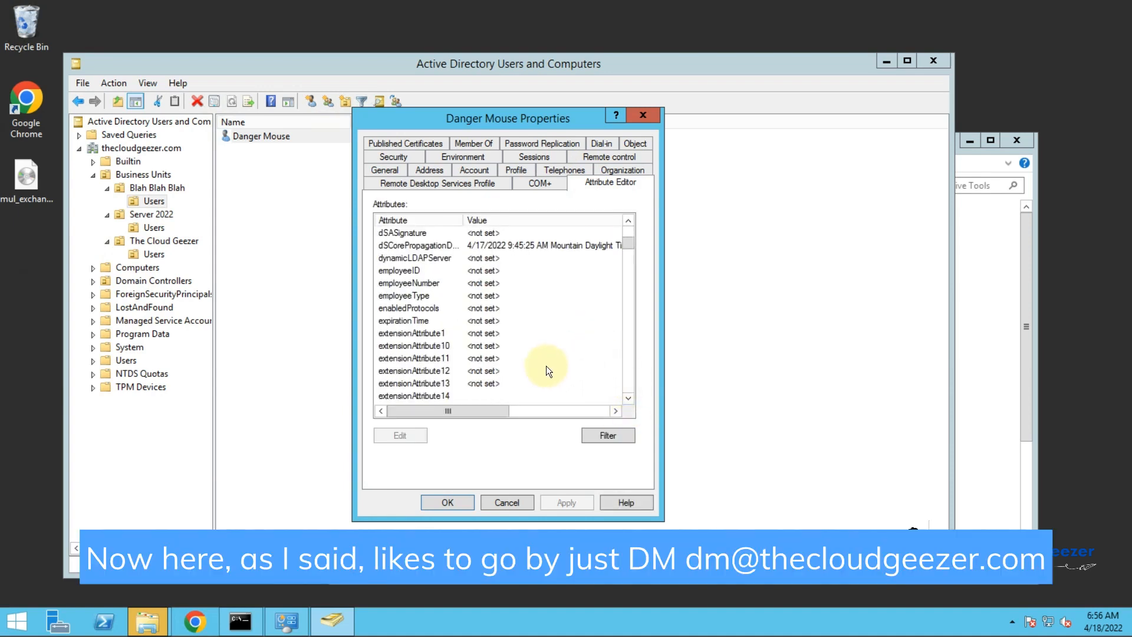
{"action": "double_click", "coordinate": [522, 333]}
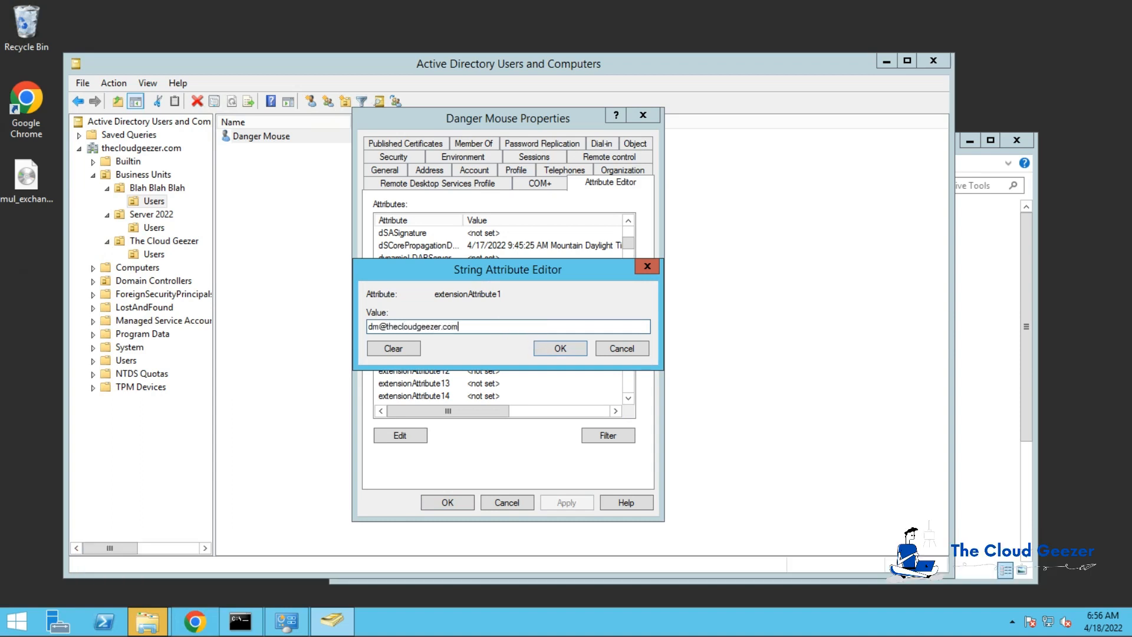
{"action": "key", "text": "Return"}
{"action": "left_click", "coordinate": [571, 504]}
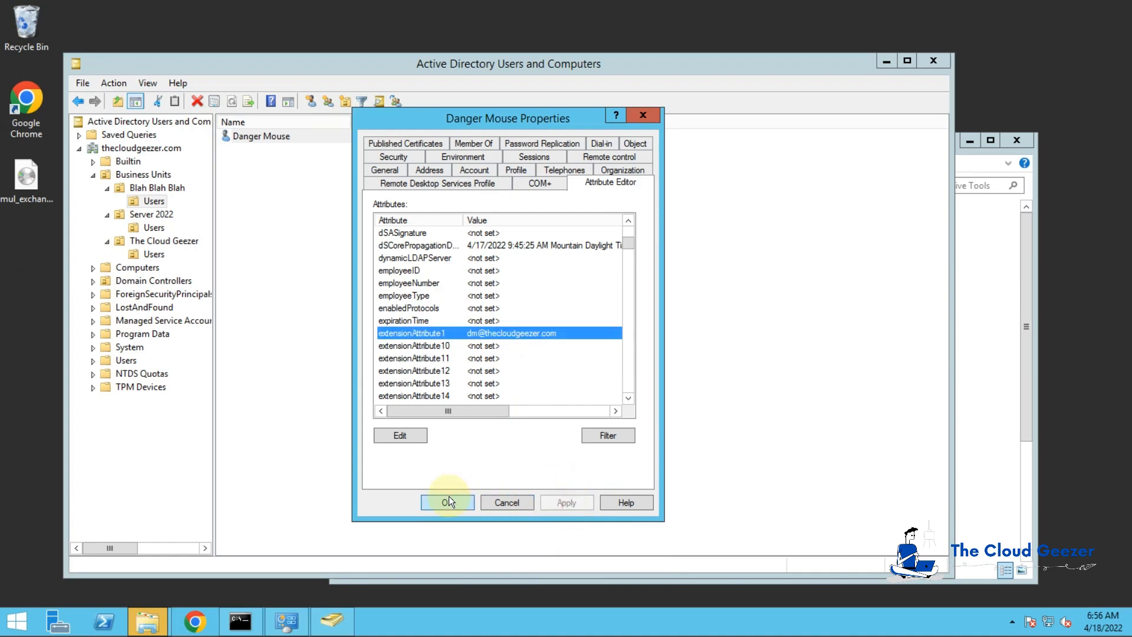
{"action": "left_click", "coordinate": [448, 500]}
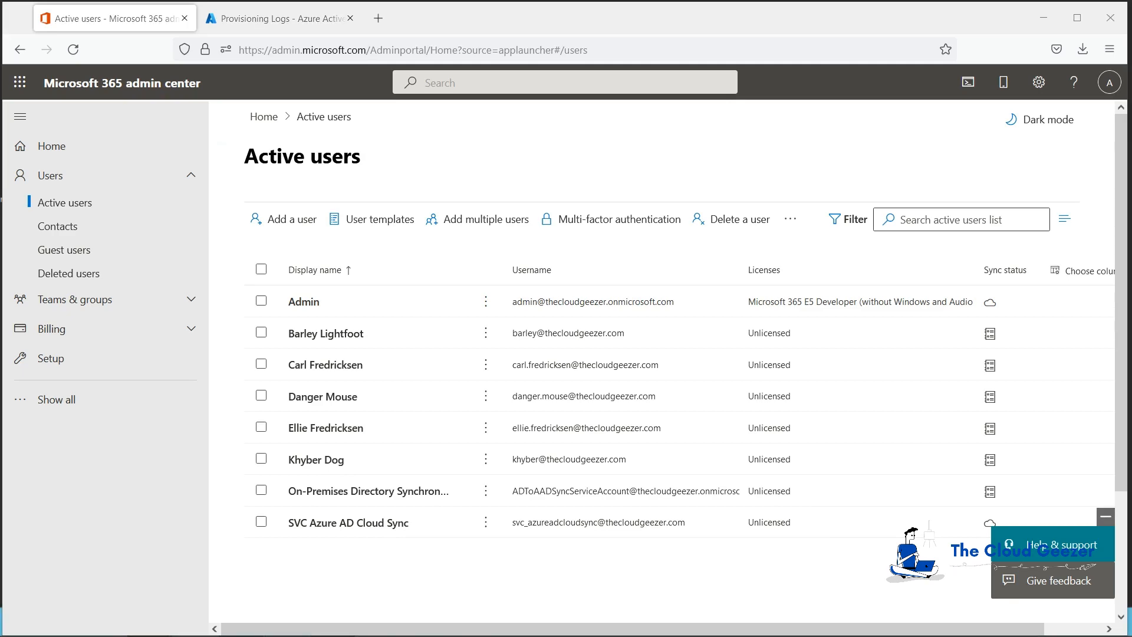
Step: Open the UserPrincipalName mapping of the thecloudgeezer.com cloud sync configuration for editing
{"action": "left_click", "coordinate": [236, 18]}
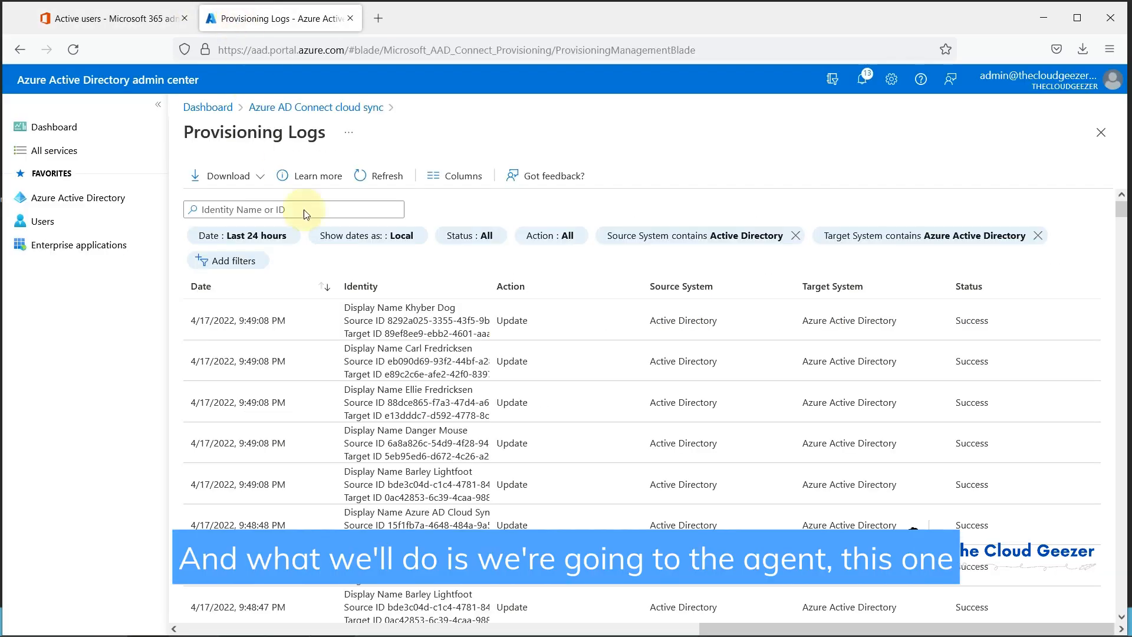
{"action": "left_click", "coordinate": [299, 107]}
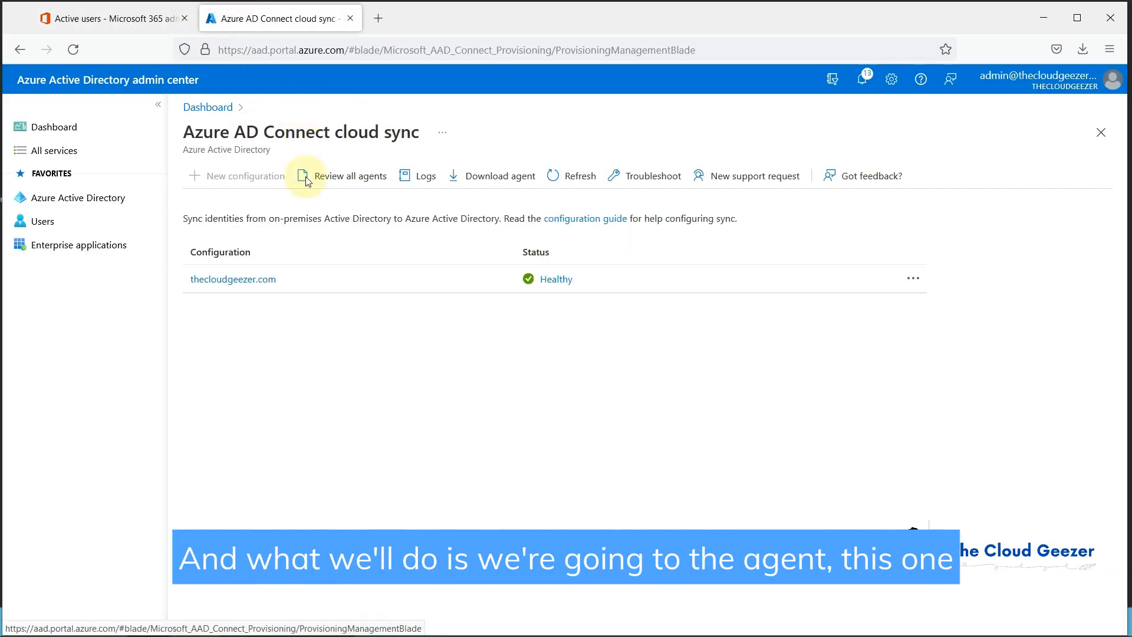
{"action": "left_click", "coordinate": [256, 279]}
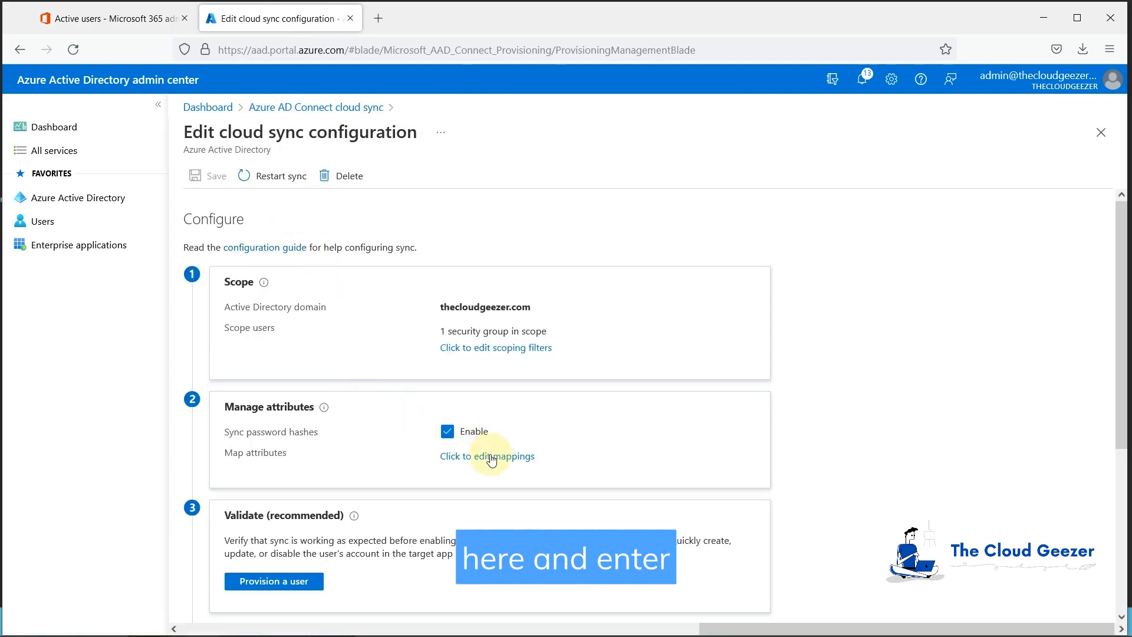
{"action": "left_click", "coordinate": [494, 458]}
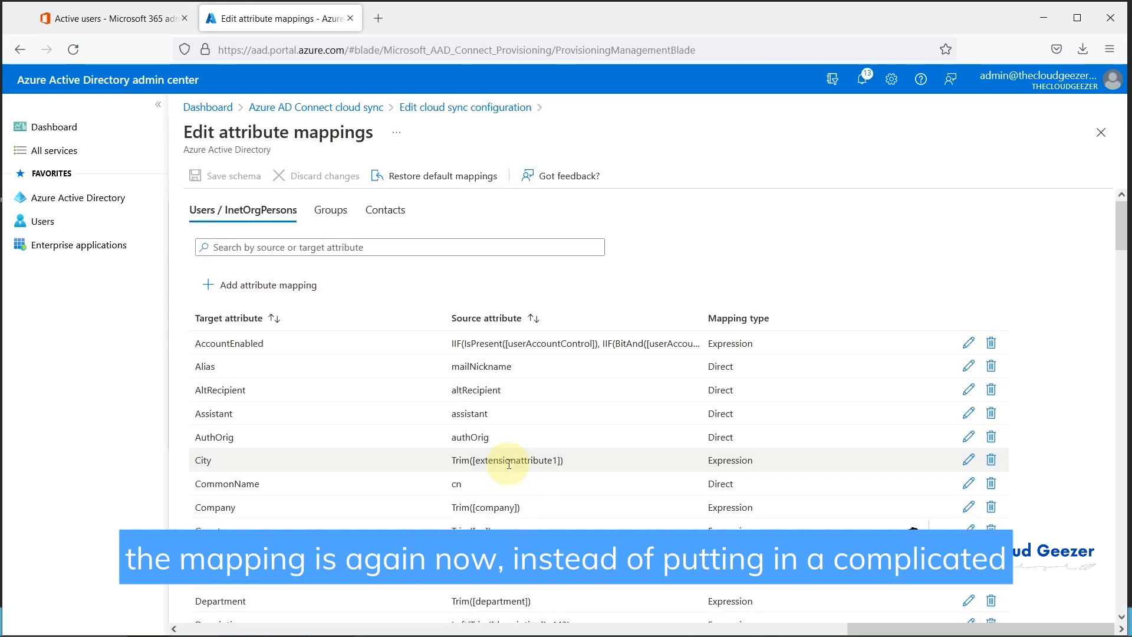
{"action": "scroll", "coordinate": [509, 464], "scroll_direction": "down", "scroll_amount": 3}
{"action": "left_click_drag", "start_coordinate": [1119, 258], "coordinate": [1120, 598]}
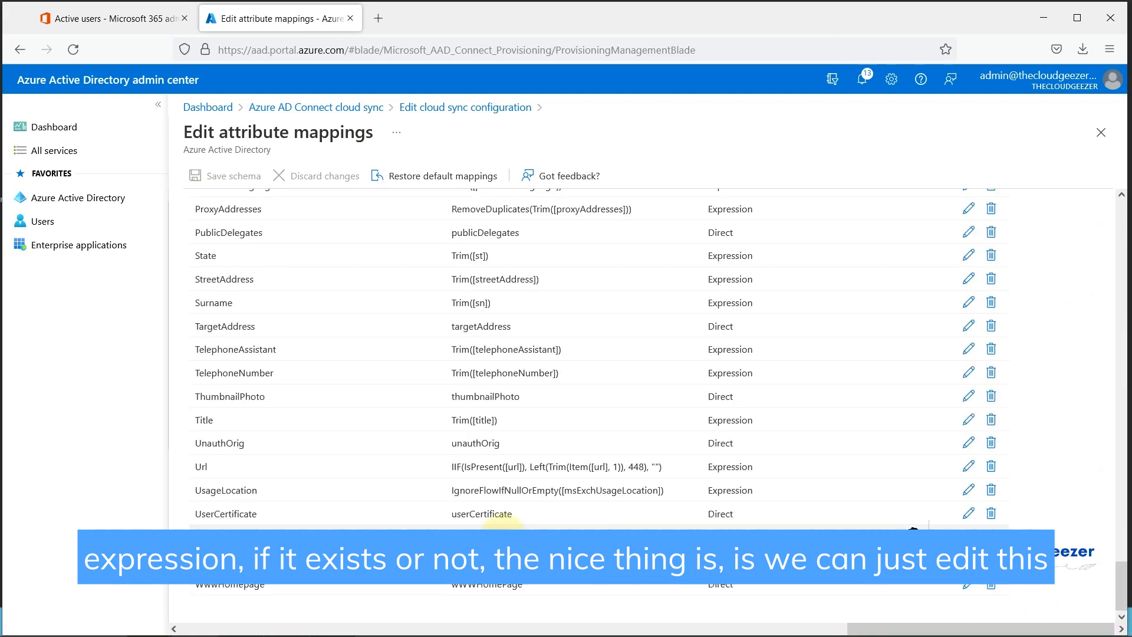
{"action": "left_click", "coordinate": [970, 532]}
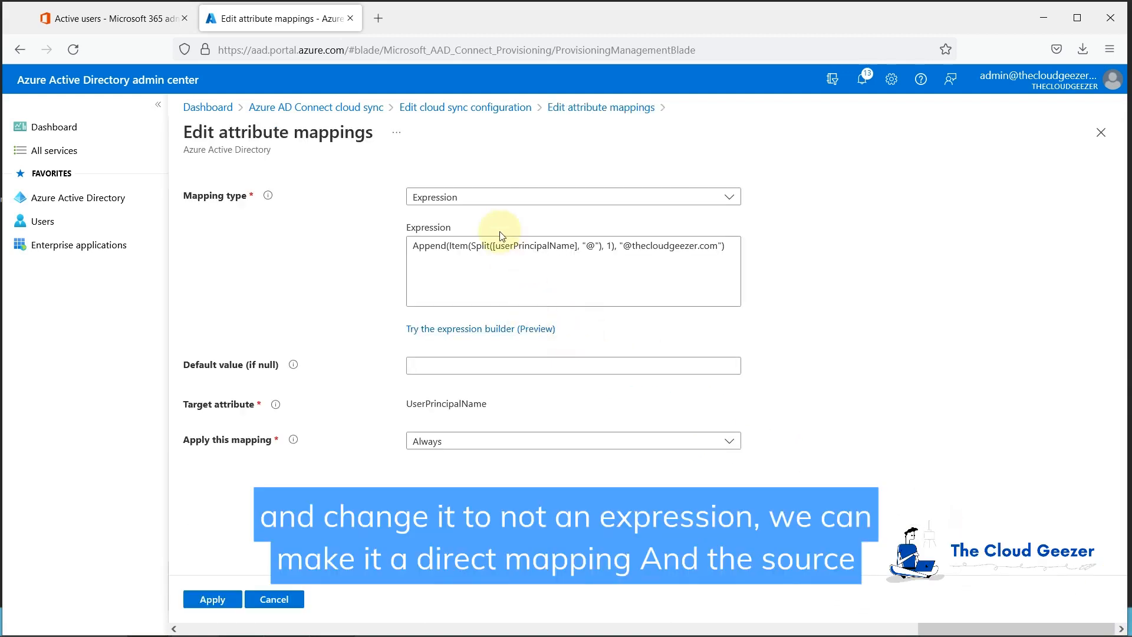
Step: Change UserPrincipalName to a Direct mapping from extensionAttribute1, apply, and save the schema past the resync warning
{"action": "left_click", "coordinate": [481, 198]}
{"action": "left_click", "coordinate": [470, 247]}
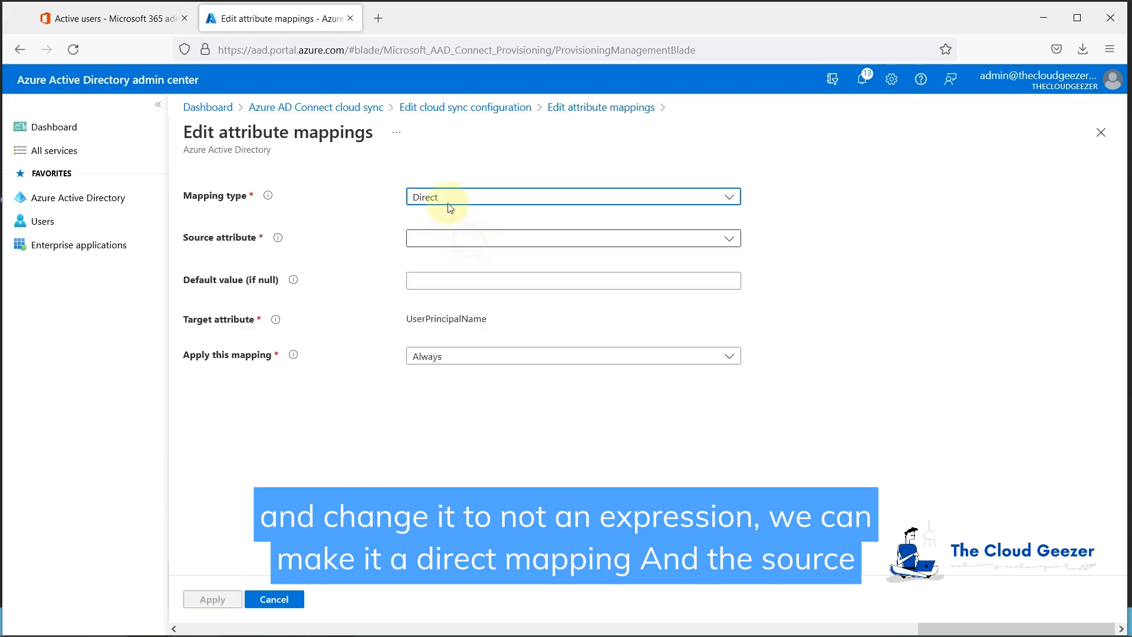
{"action": "left_click", "coordinate": [443, 240]}
{"action": "type", "text": "ext"}
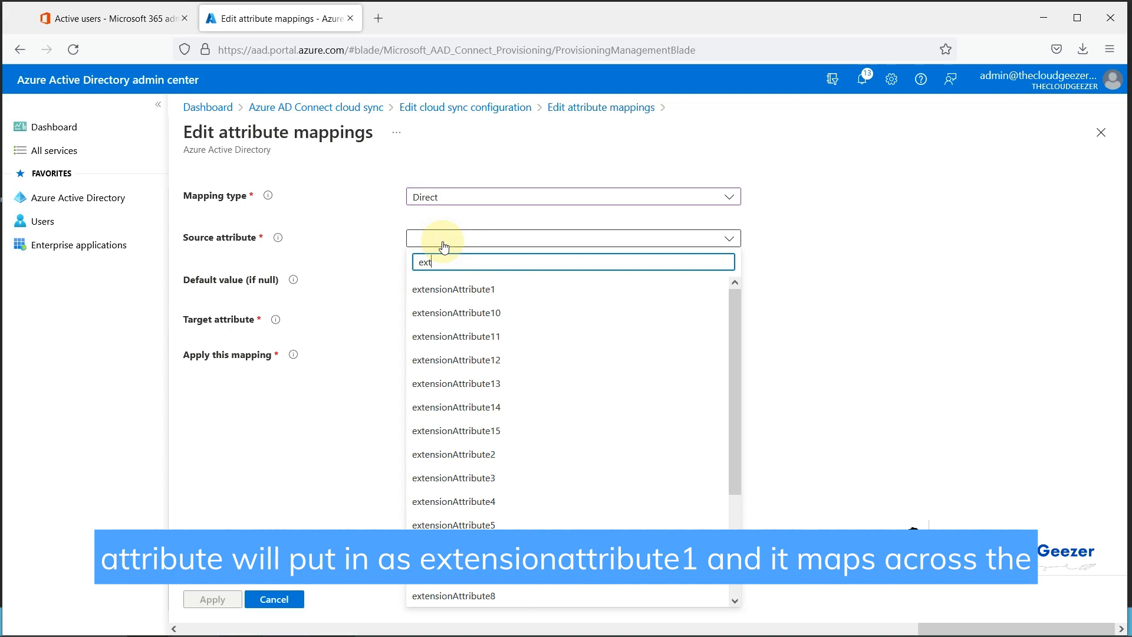
{"action": "left_click", "coordinate": [494, 288]}
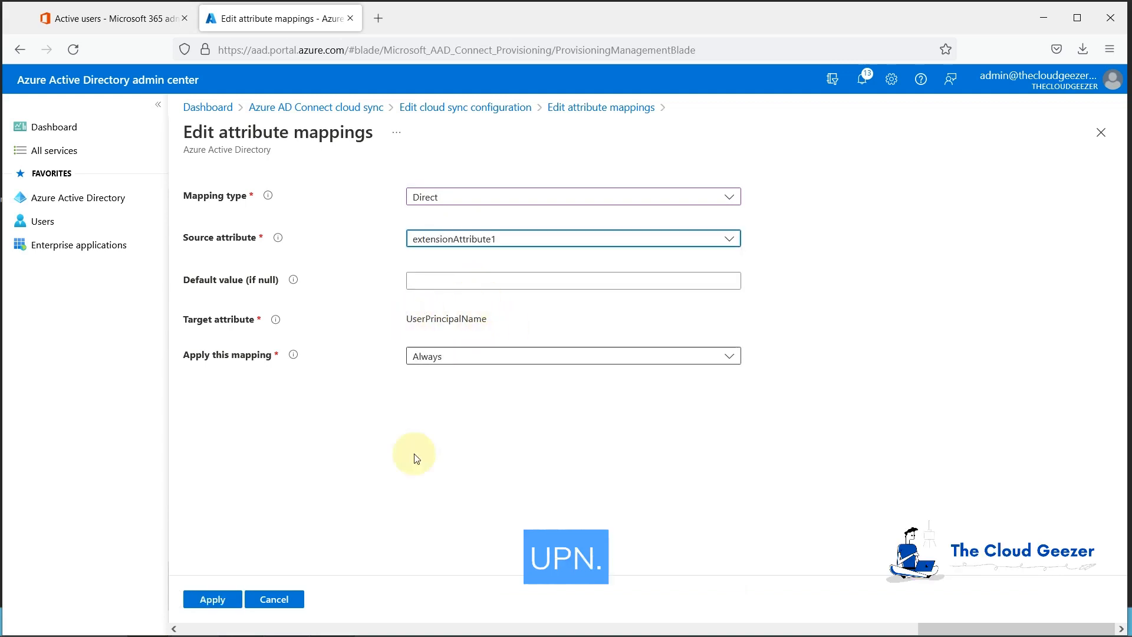
{"action": "left_click", "coordinate": [213, 600]}
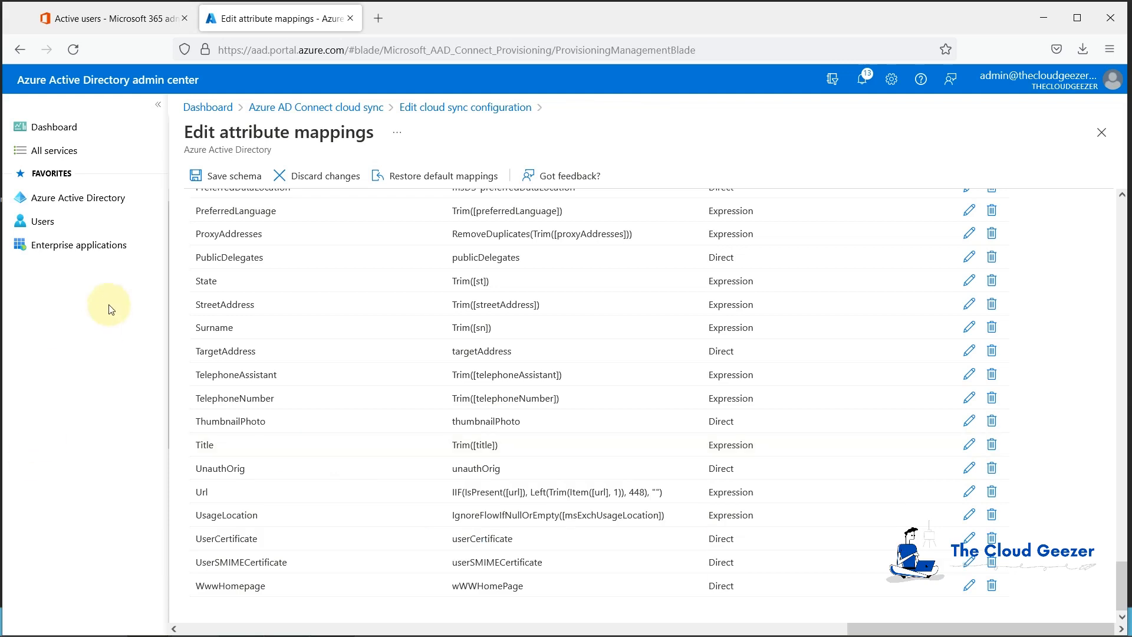
{"action": "left_click", "coordinate": [230, 177]}
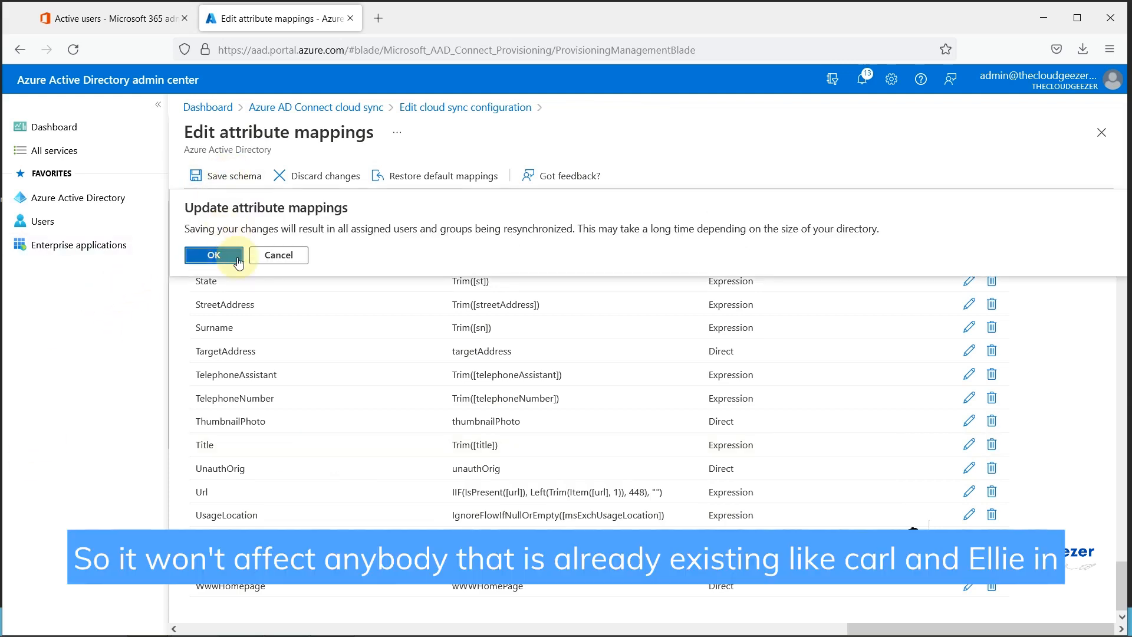
{"action": "left_click", "coordinate": [216, 254]}
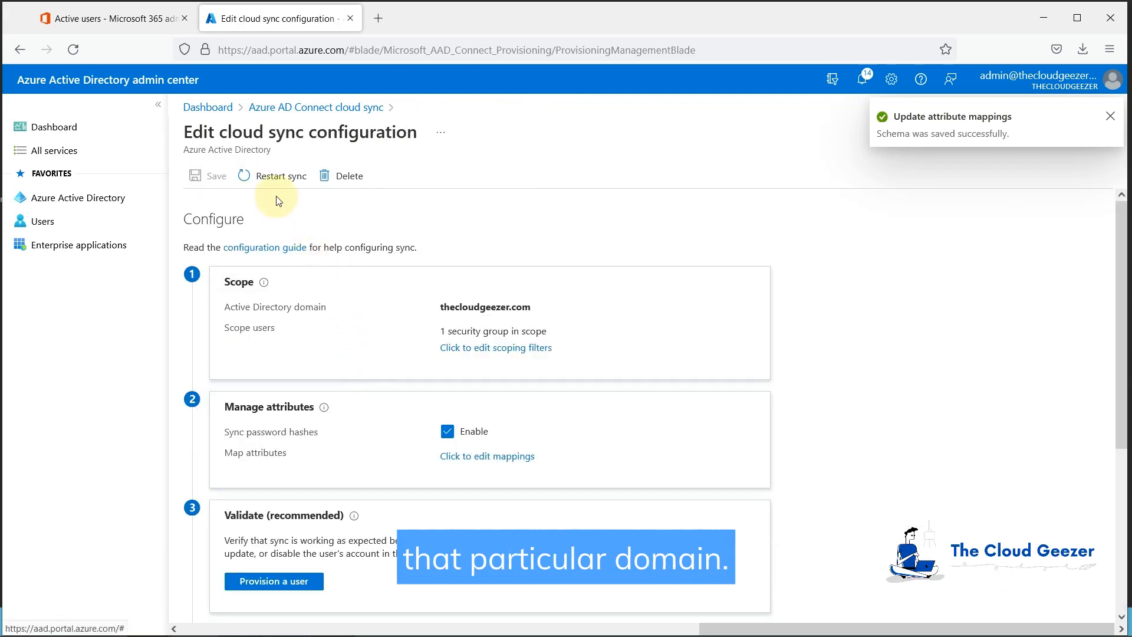
Step: Restart the thecloudgeezer.com cloud sync and dismiss the notification
{"action": "left_click", "coordinate": [279, 178]}
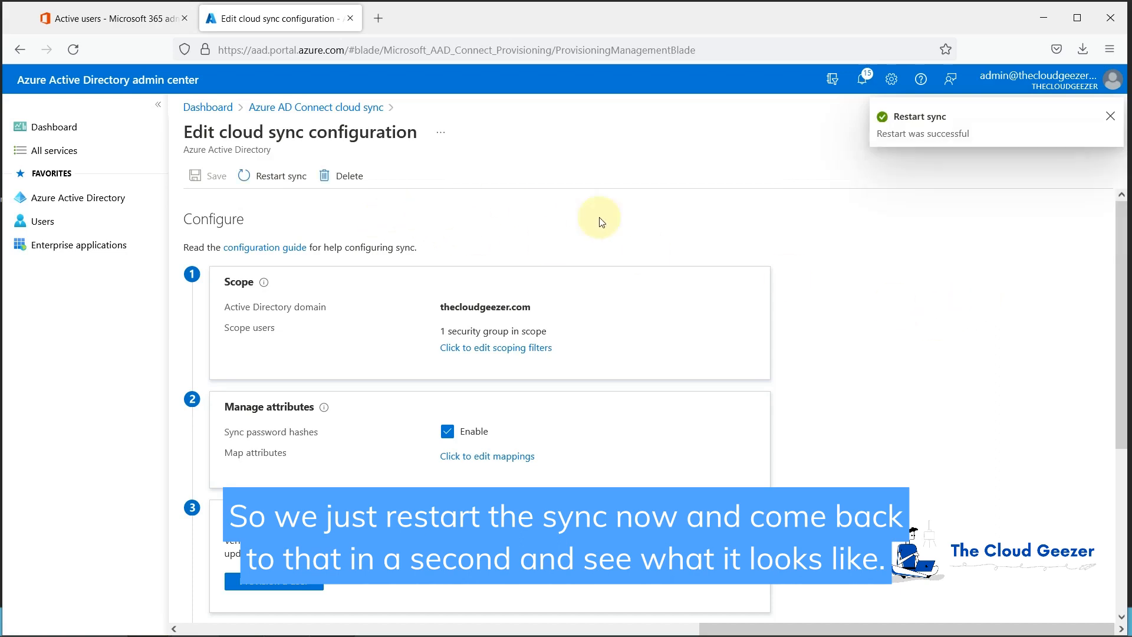
{"action": "left_click", "coordinate": [1110, 115]}
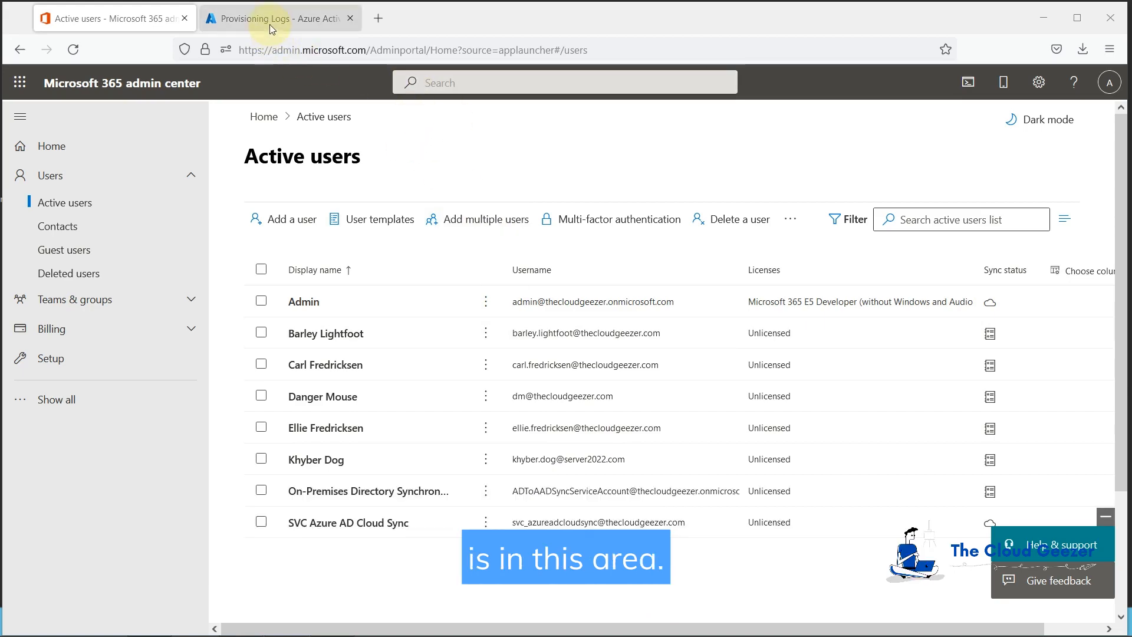
Step: Go back to the thecloudgeezer.com configuration and start 'Provision a user' on demand
{"action": "left_click", "coordinate": [269, 21]}
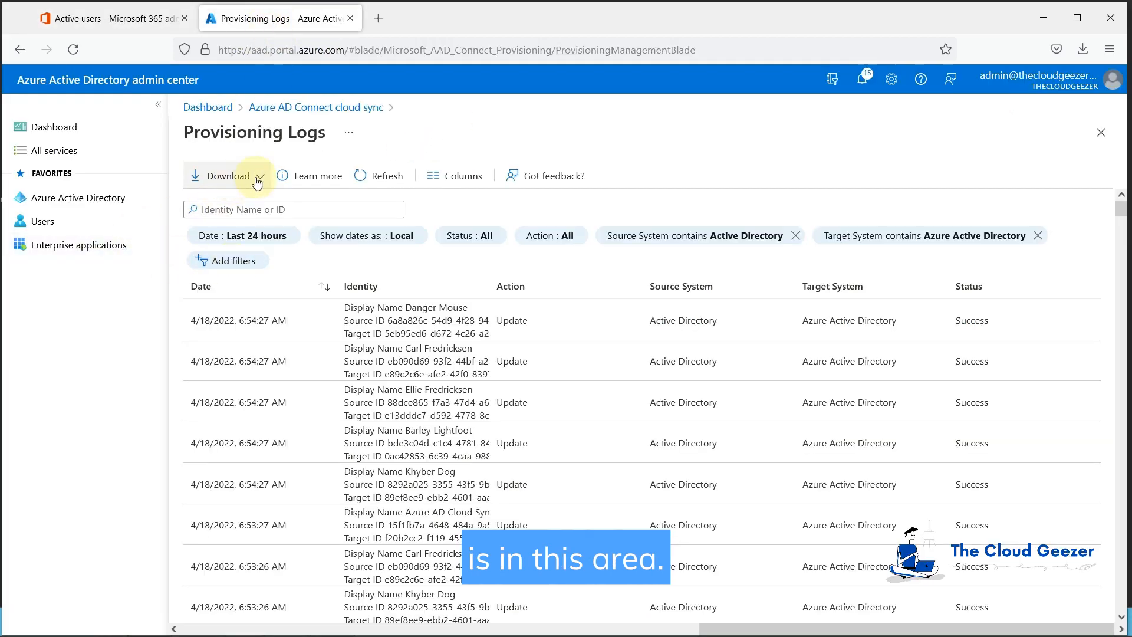
{"action": "left_click", "coordinate": [312, 107]}
{"action": "left_click", "coordinate": [214, 280]}
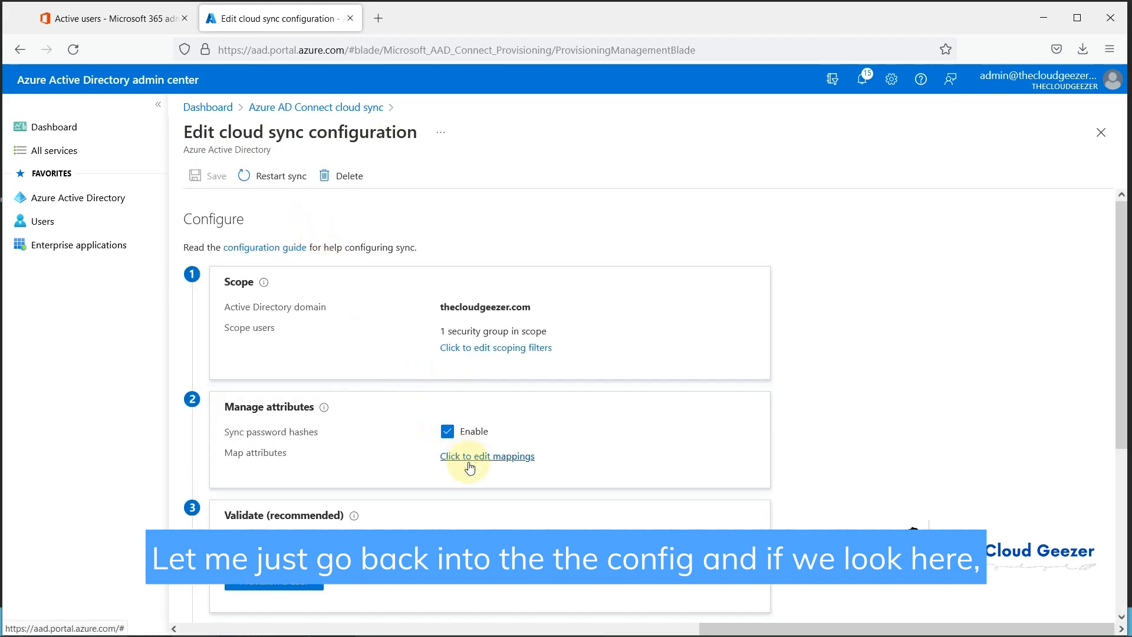
{"action": "scroll", "coordinate": [323, 430], "scroll_direction": "down", "scroll_amount": 4}
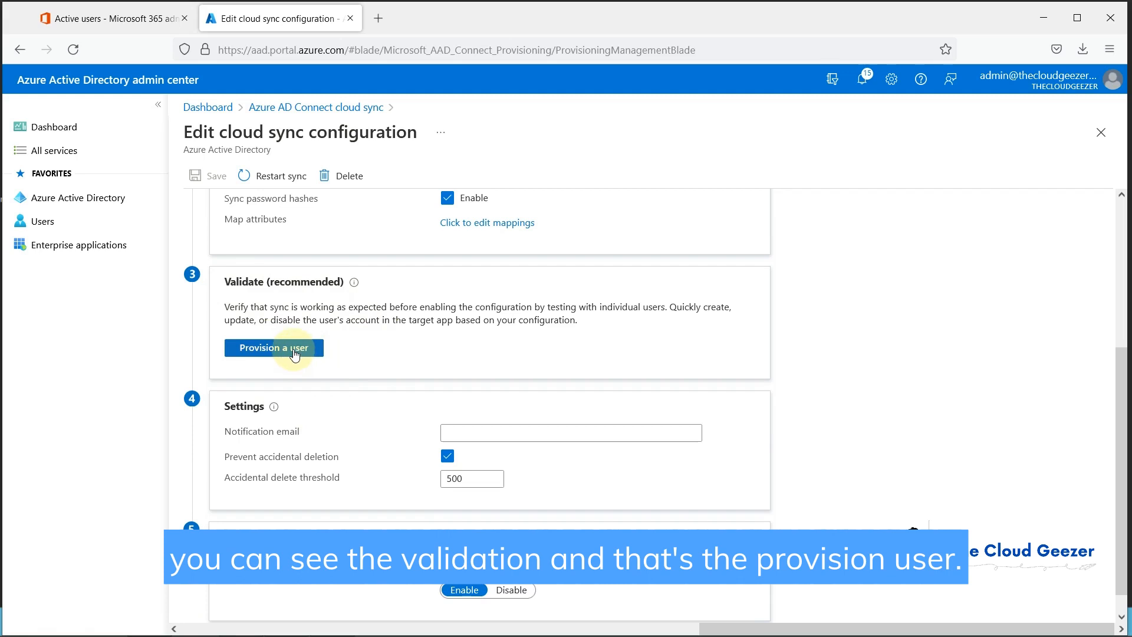
{"action": "scroll", "coordinate": [494, 372], "scroll_direction": "up", "scroll_amount": 1}
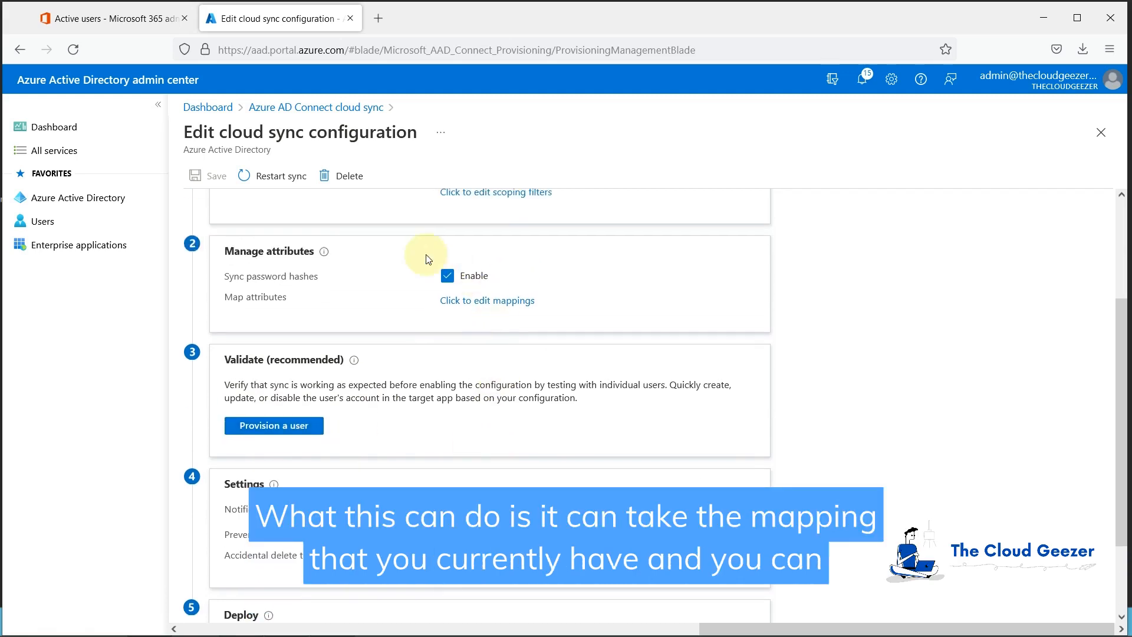
{"action": "left_click", "coordinate": [274, 427]}
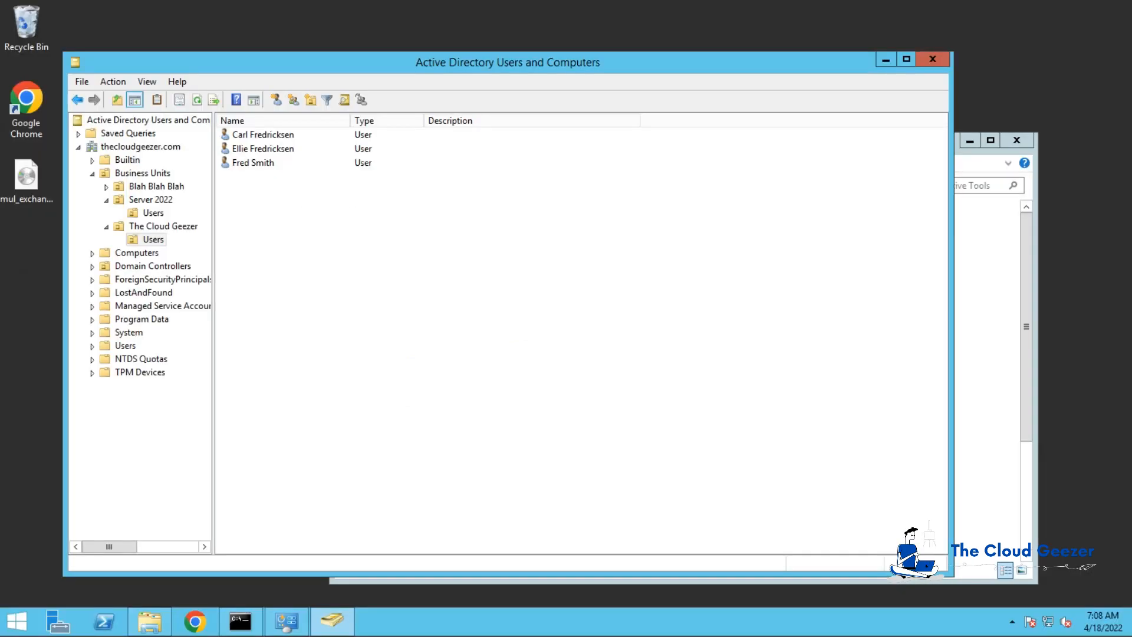
Step: Check the test user's group membership and extensionAttribute1, then copy its distinguishedName value
{"action": "double_click", "coordinate": [262, 162]}
{"action": "left_click", "coordinate": [473, 143]}
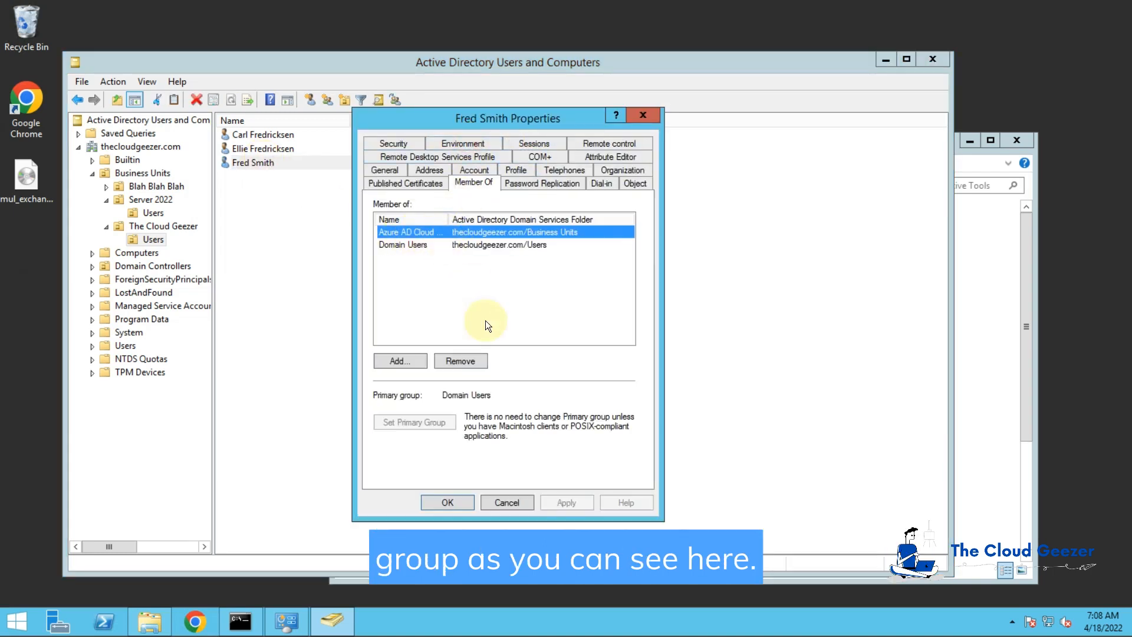
{"action": "left_click", "coordinate": [616, 157]}
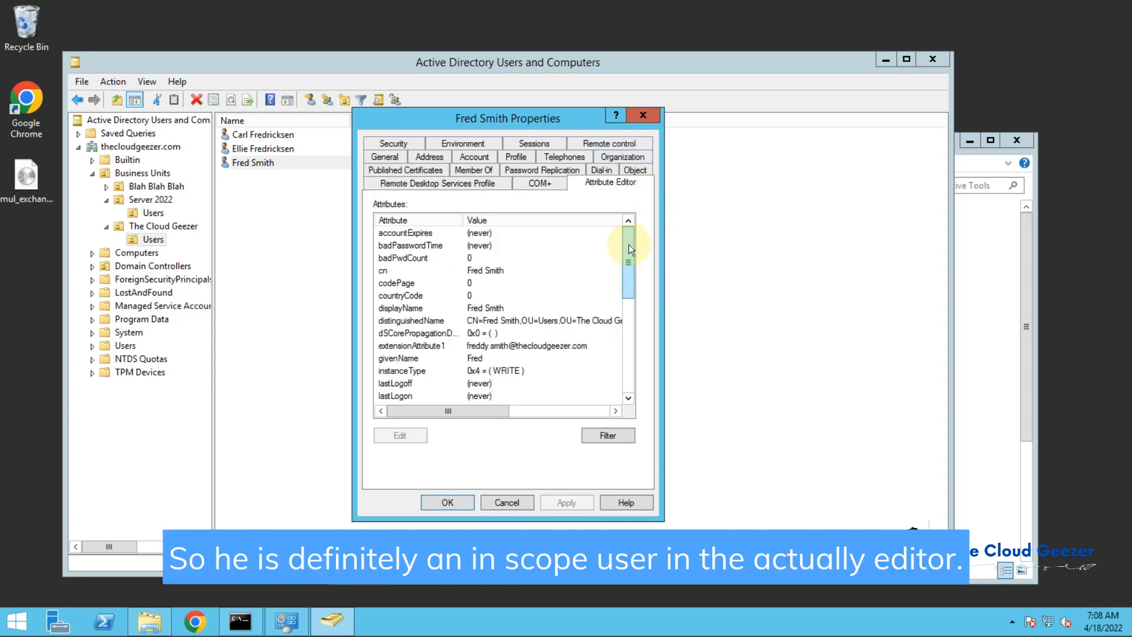
{"action": "left_click", "coordinate": [509, 347]}
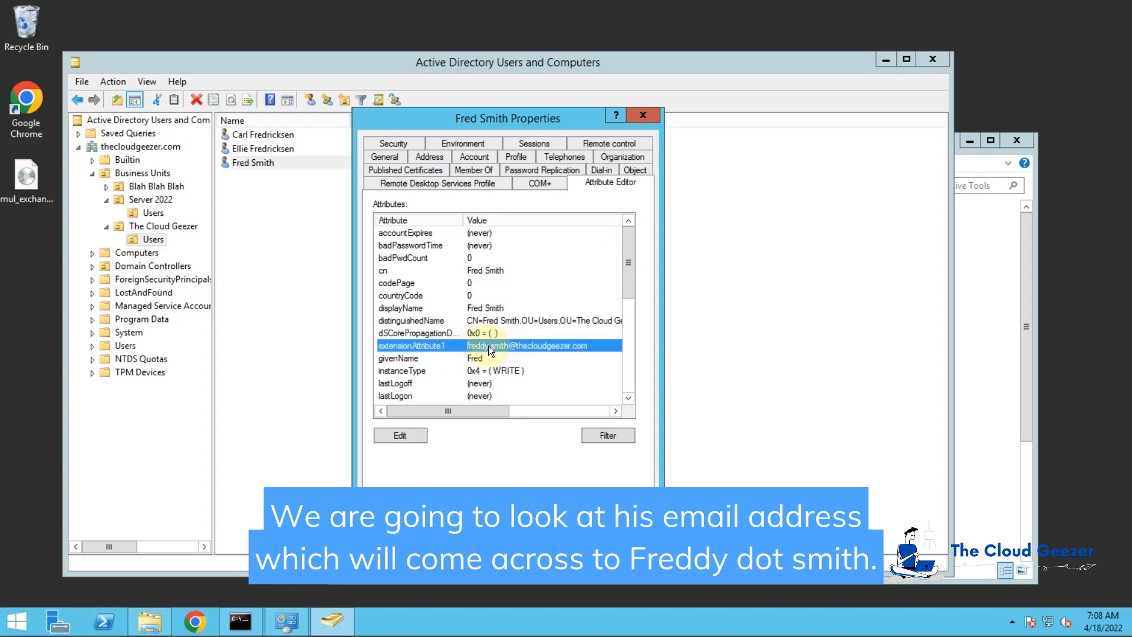
{"action": "double_click", "coordinate": [550, 320]}
{"action": "key", "text": "ctrl+c"}
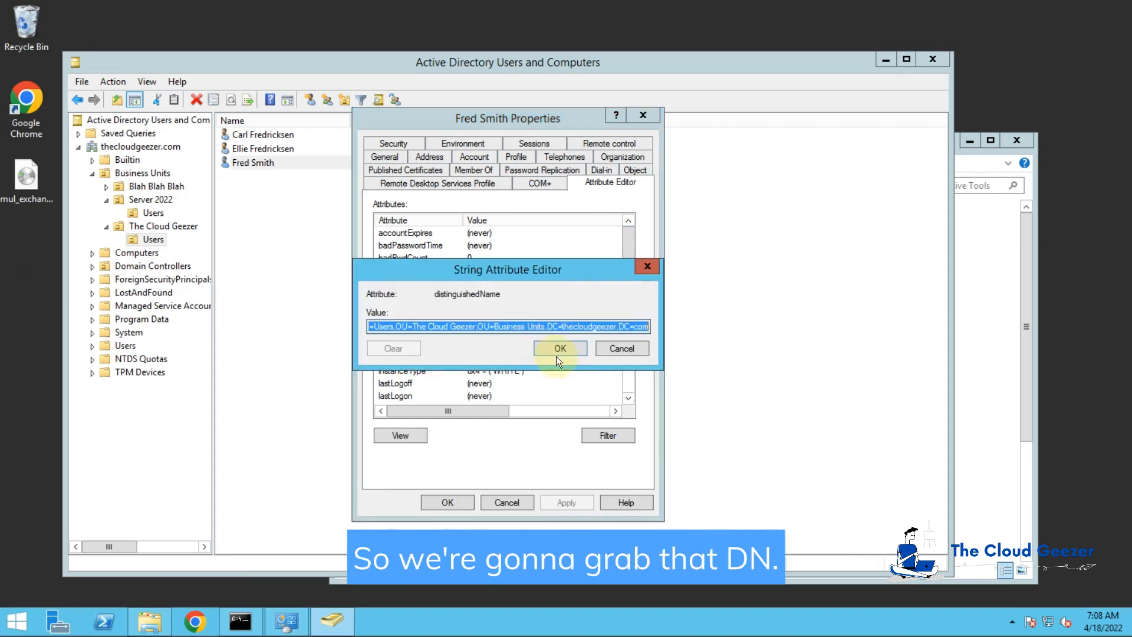
{"action": "left_click", "coordinate": [561, 349]}
{"action": "left_click", "coordinate": [454, 500]}
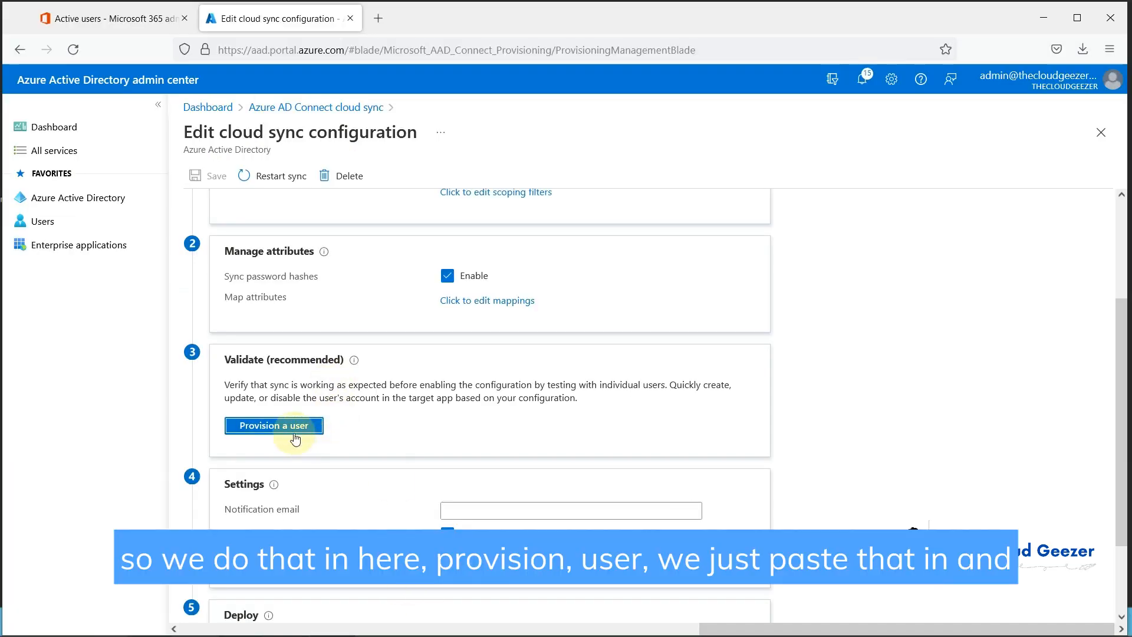
{"action": "left_click", "coordinate": [287, 427]}
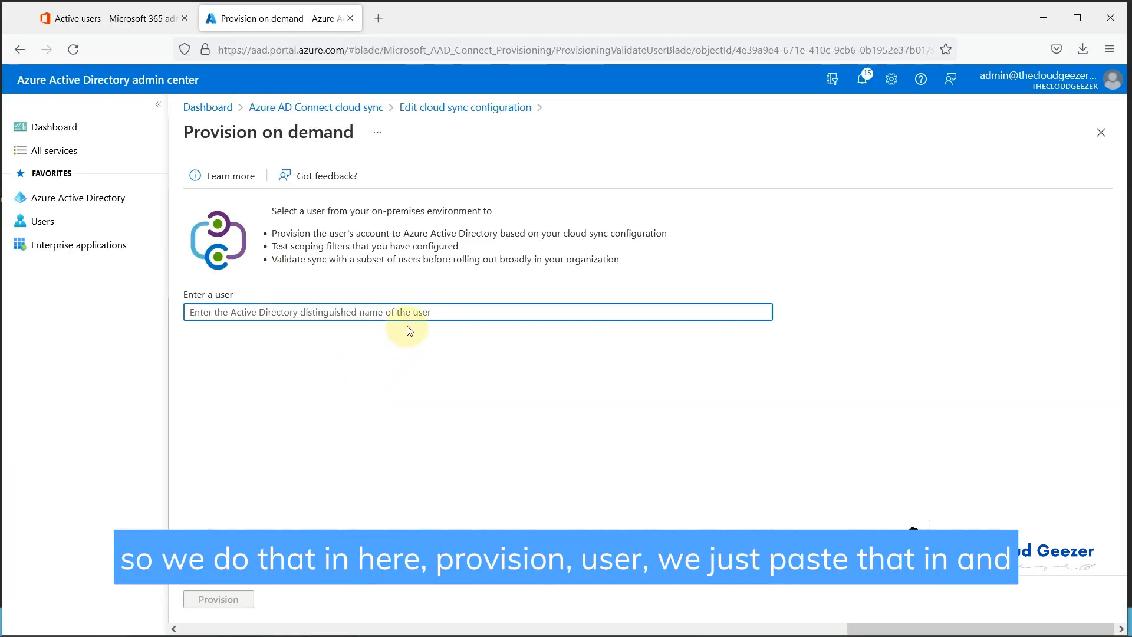
Step: Paste the test user's distinguished name, provision it on demand, and finish after the update succeeds
{"action": "key", "text": "ctrl+v"}
{"action": "left_click", "coordinate": [217, 599]}
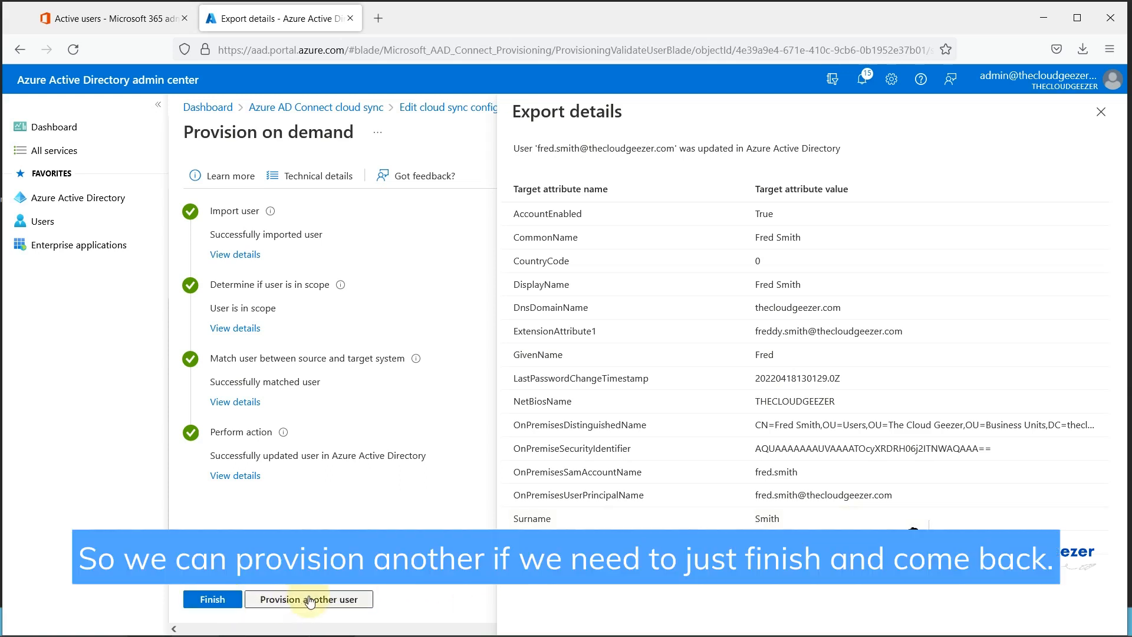
{"action": "left_click", "coordinate": [208, 601]}
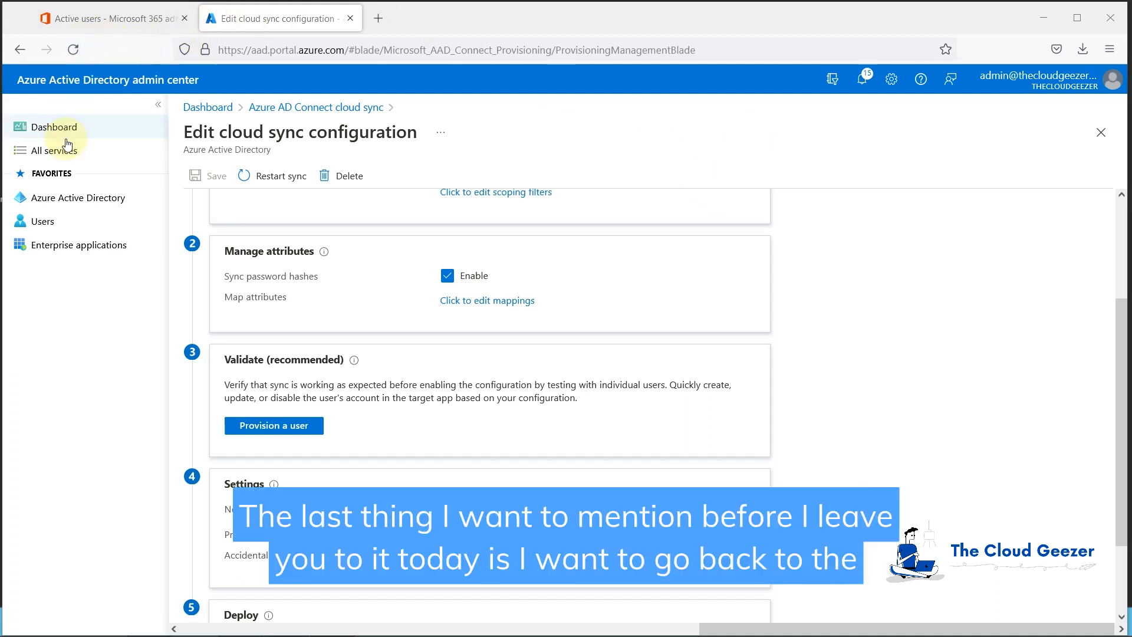
Step: Select the On-Premises Directory Synchronization service account in Microsoft 365 Active users
{"action": "left_click", "coordinate": [82, 19]}
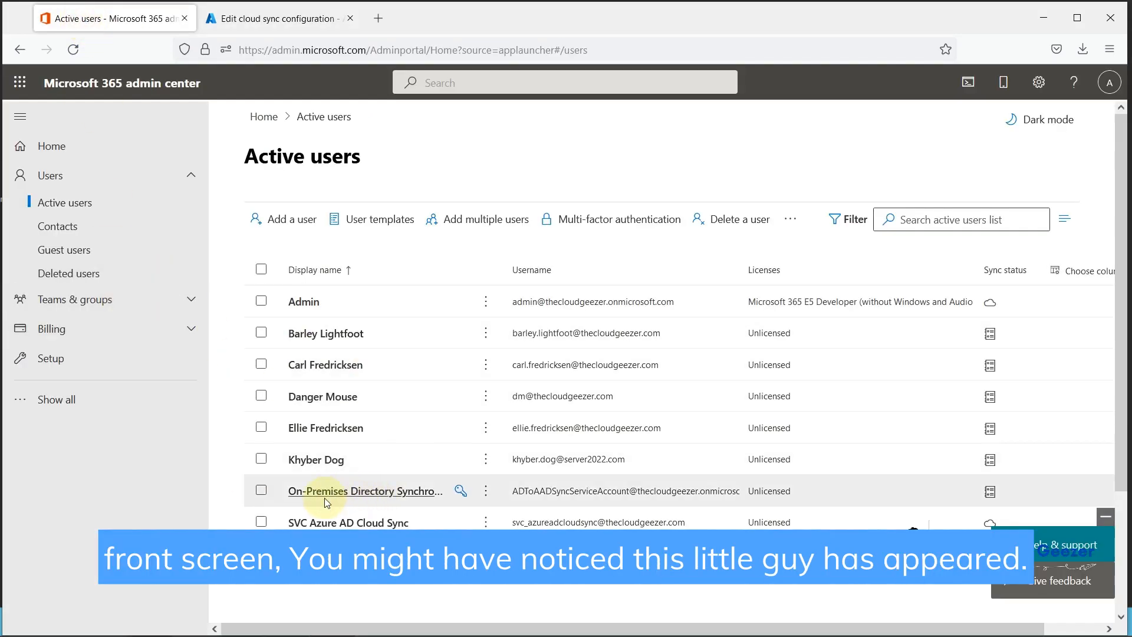
{"action": "left_click", "coordinate": [262, 491]}
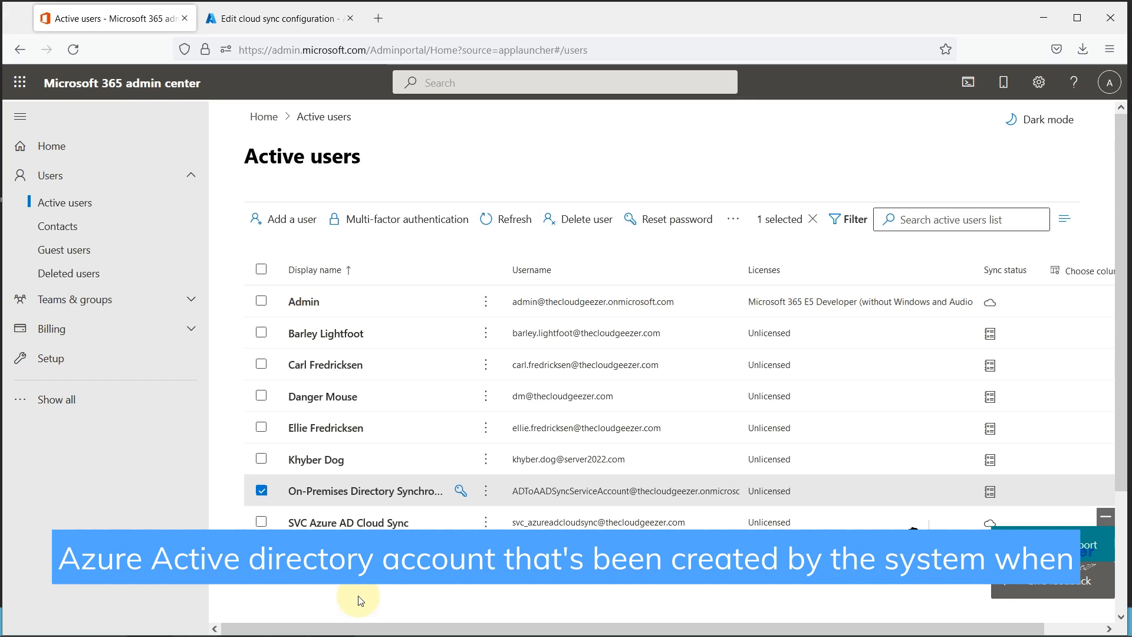
{"action": "left_click", "coordinate": [265, 491]}
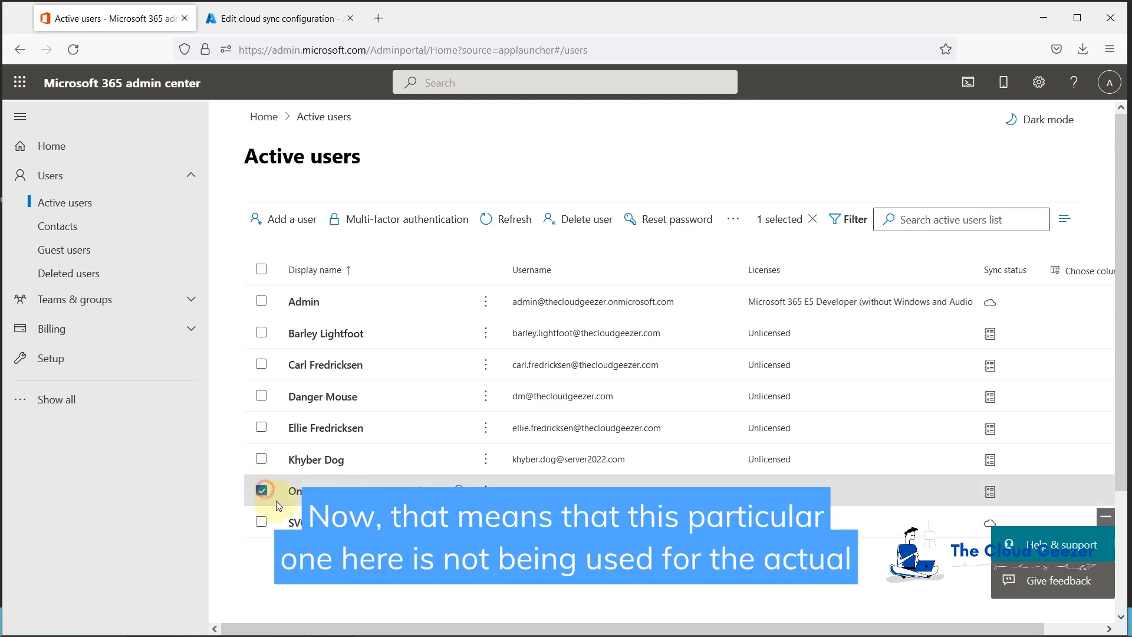